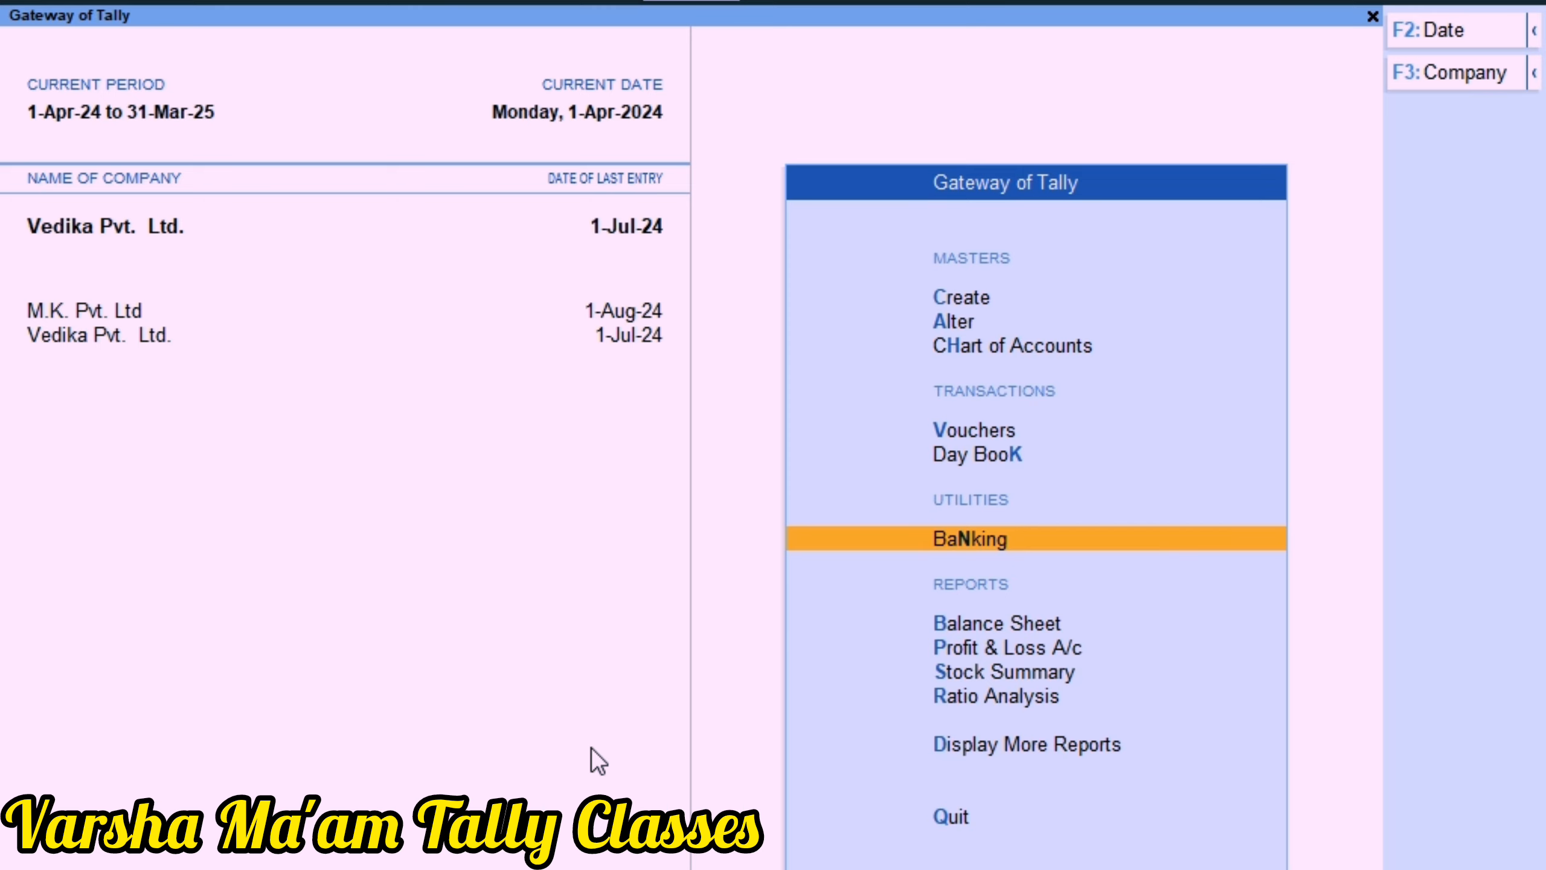
Shut the company Vedika Pvt. Ltd., leaving M.K. Pvt. Ltd loaded.
key("alt+F3")
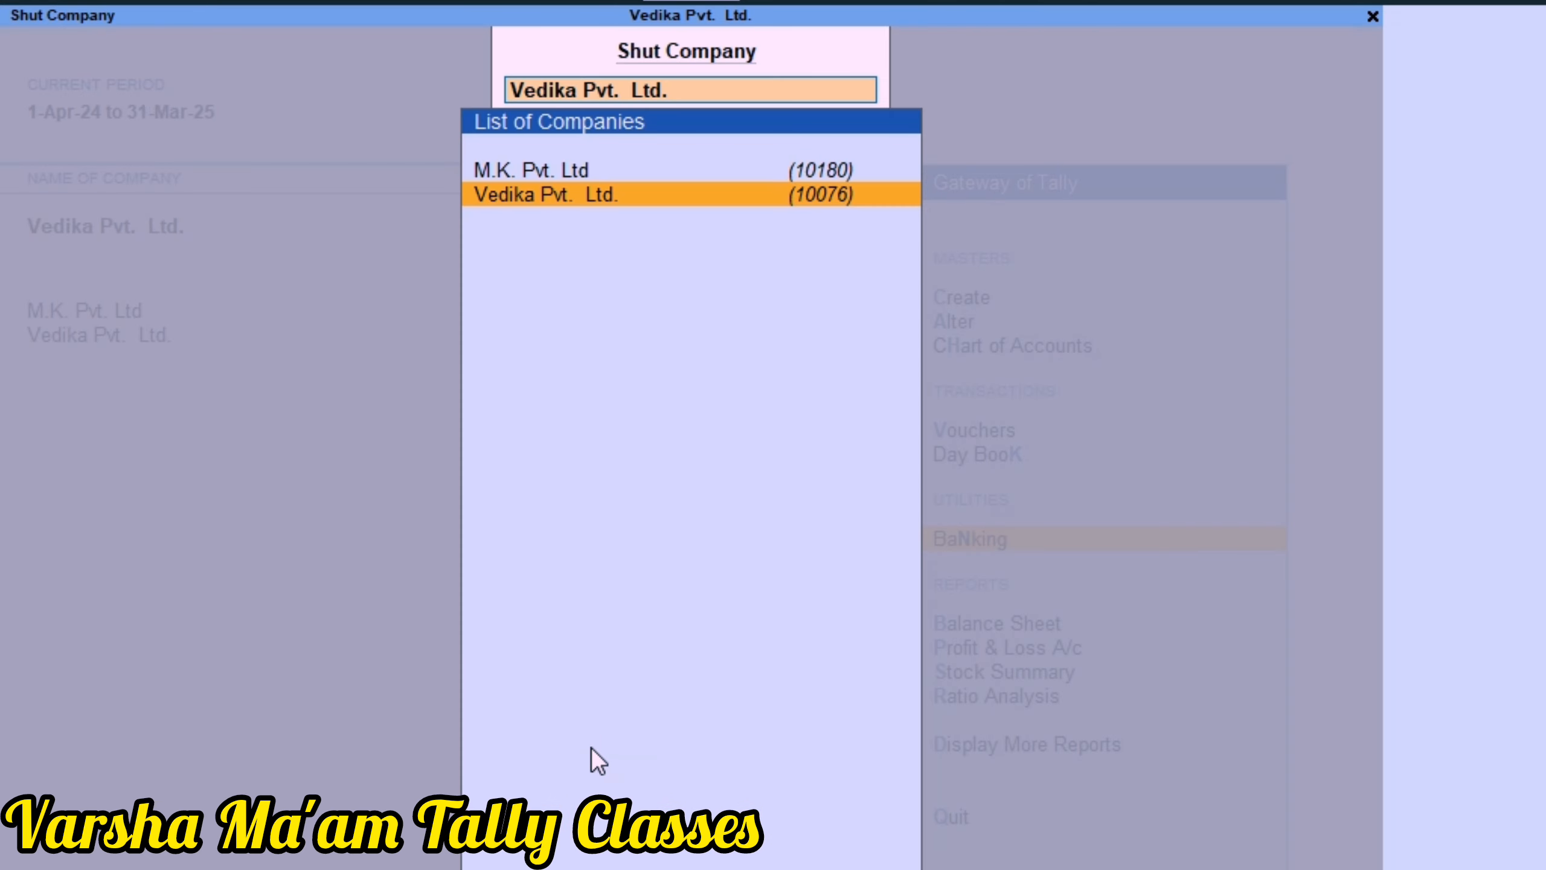
key("Up")
key("Down")
key("Up")
key("Down")
key("Return")
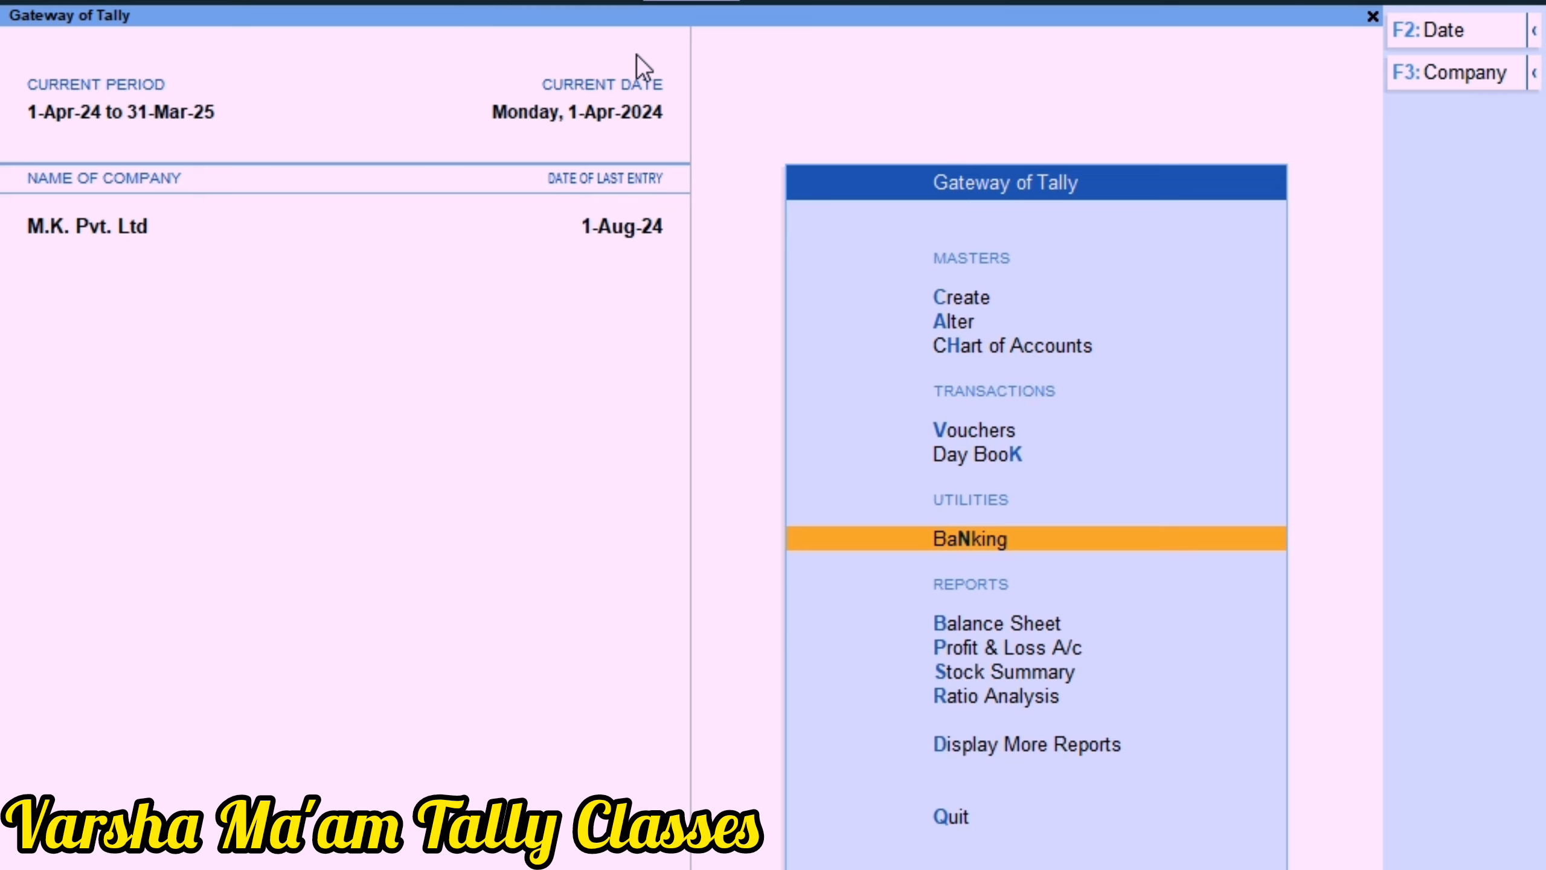
Load the company Vedika Pvt. Ltd. again from the list of companies, filtering the list with "v".
key("alt")
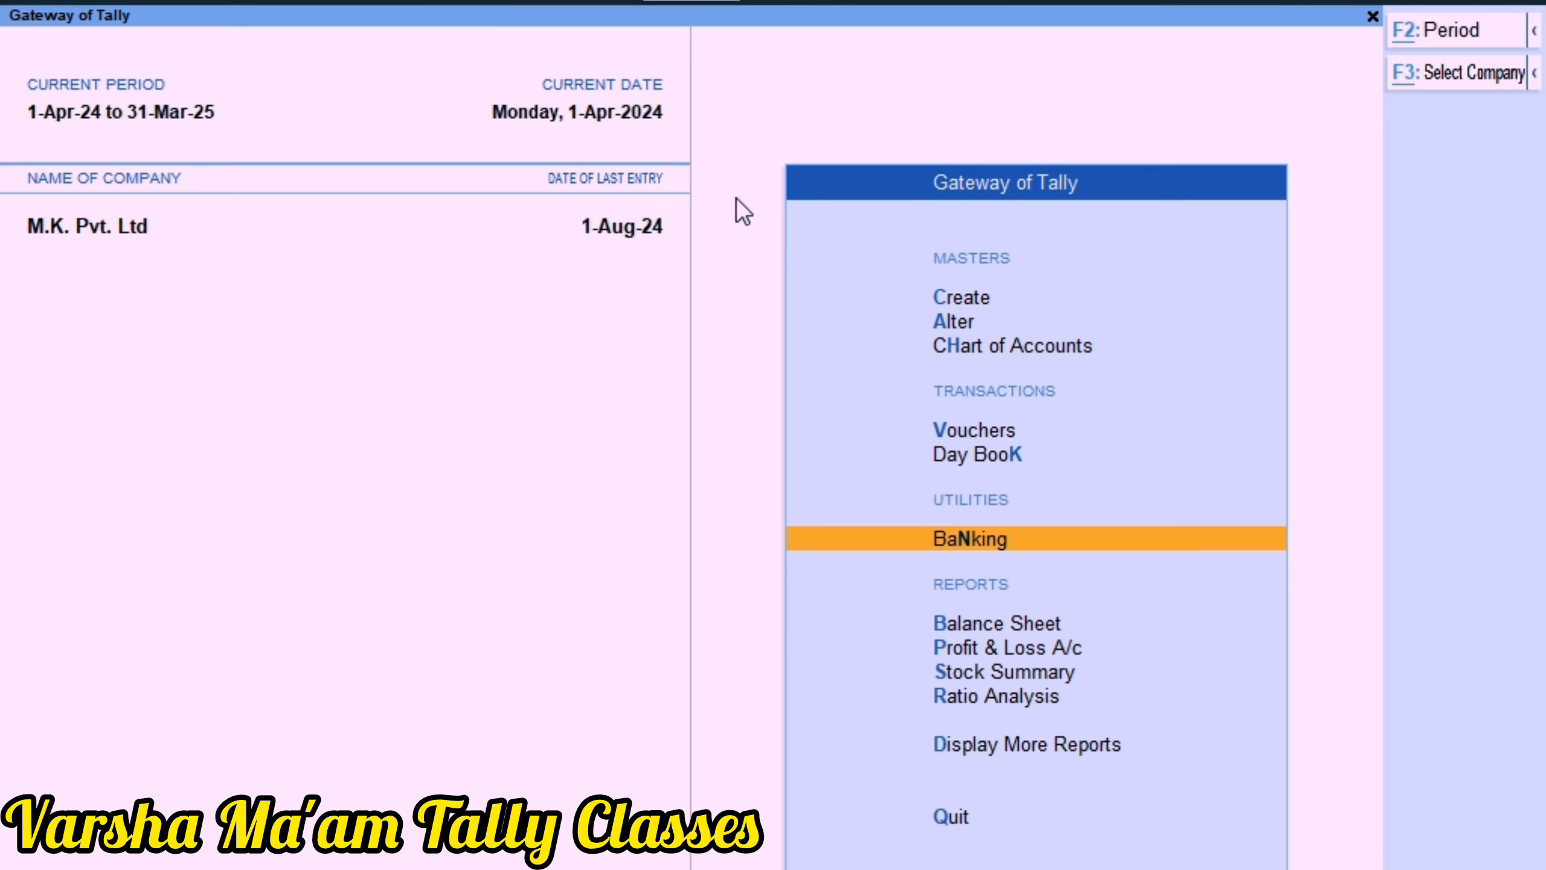
key("F3")
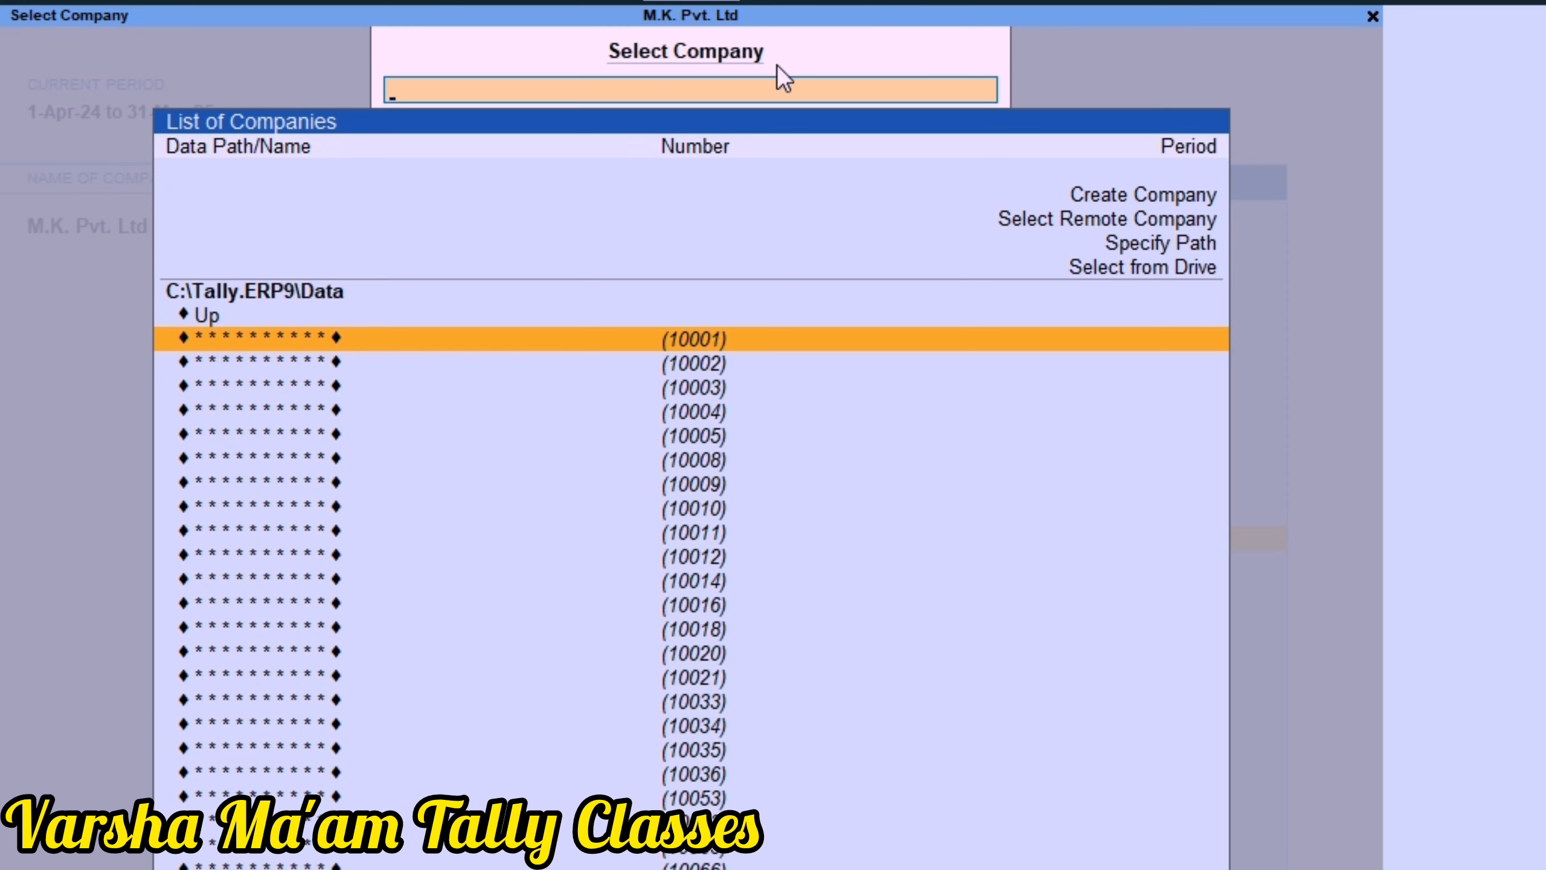
key("Down")
key("Down")
key("Down")
key("Down")
key("Down")
key("Down")
key("Down")
key("Down")
key("Down")
key("Down")
key("Down")
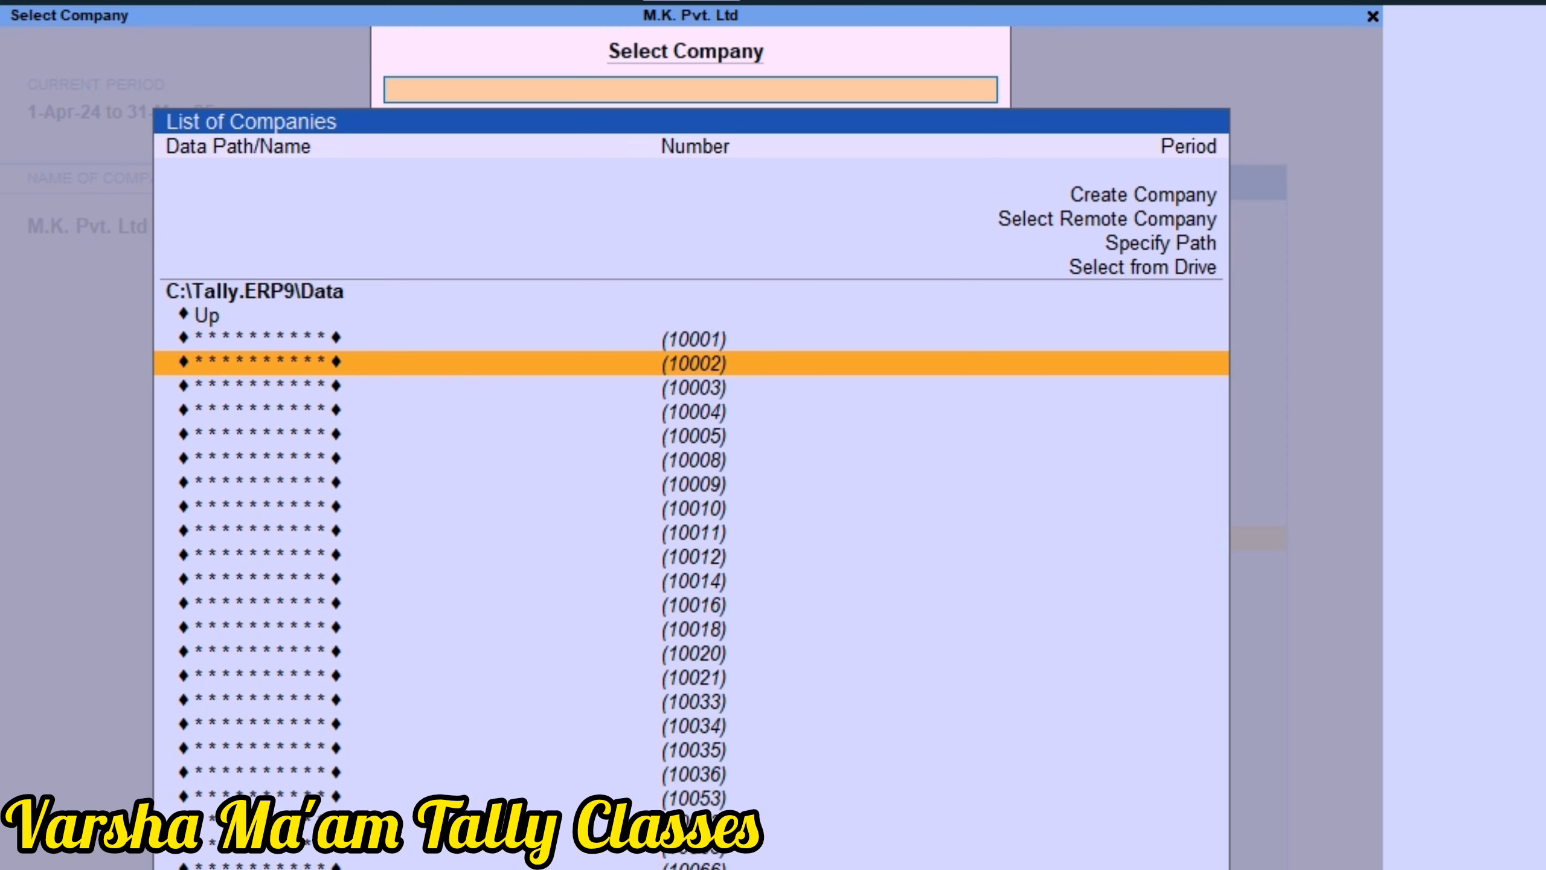
key("Down")
key("Down")
key("Down")
key("Down")
key("Down")
key("Down")
key("Down")
key("Down")
key("Down")
key("Down")
key("Down")
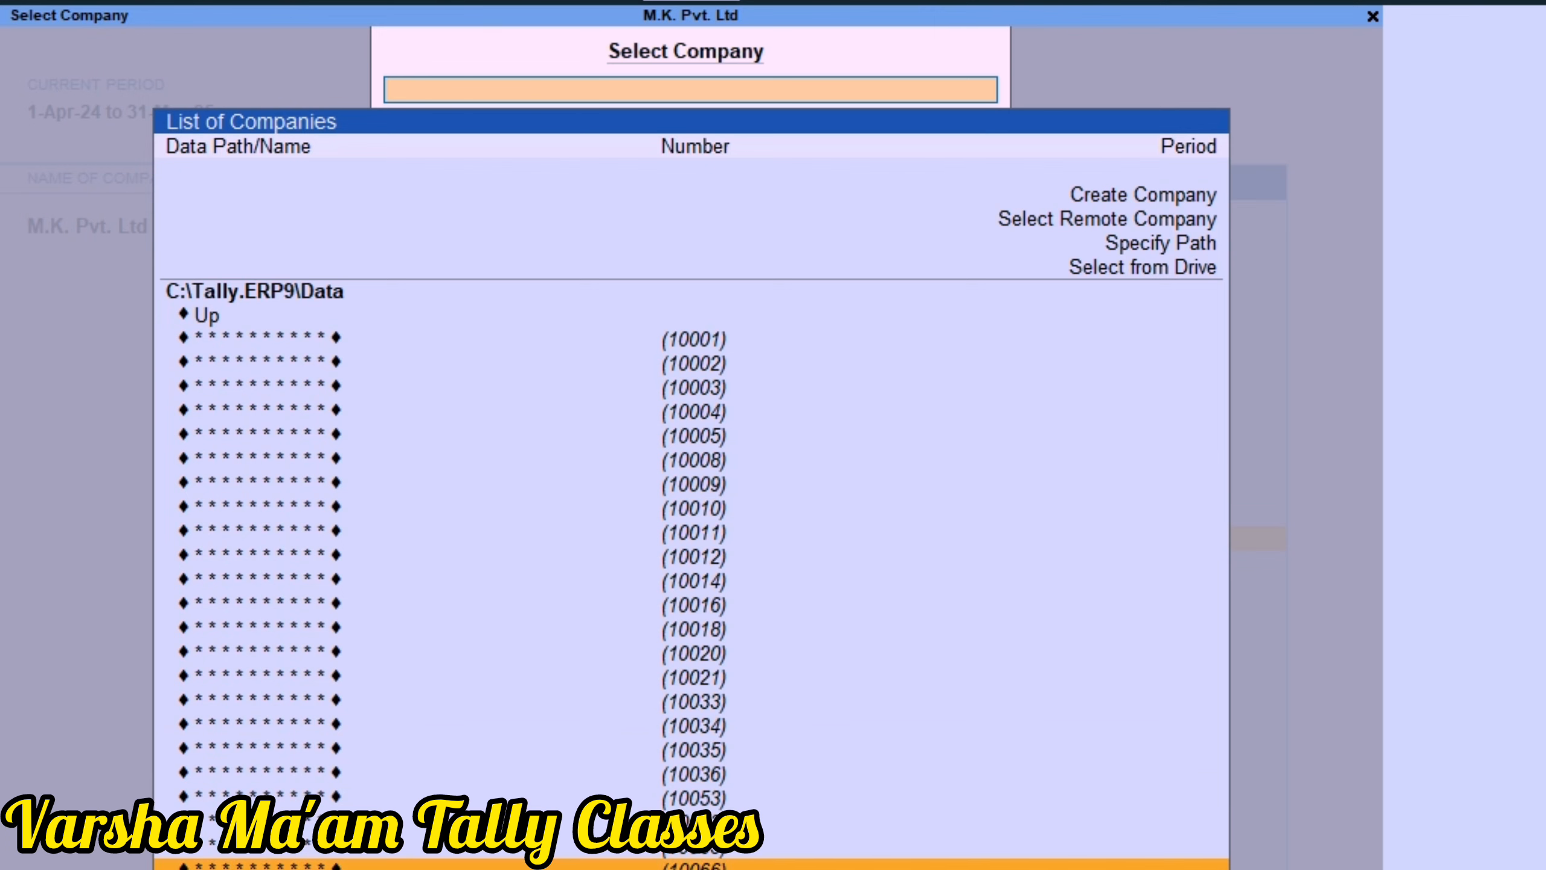
key("Down")
key("Down")
key("Down")
key("Down")
key("Down")
key("Down")
key("Down")
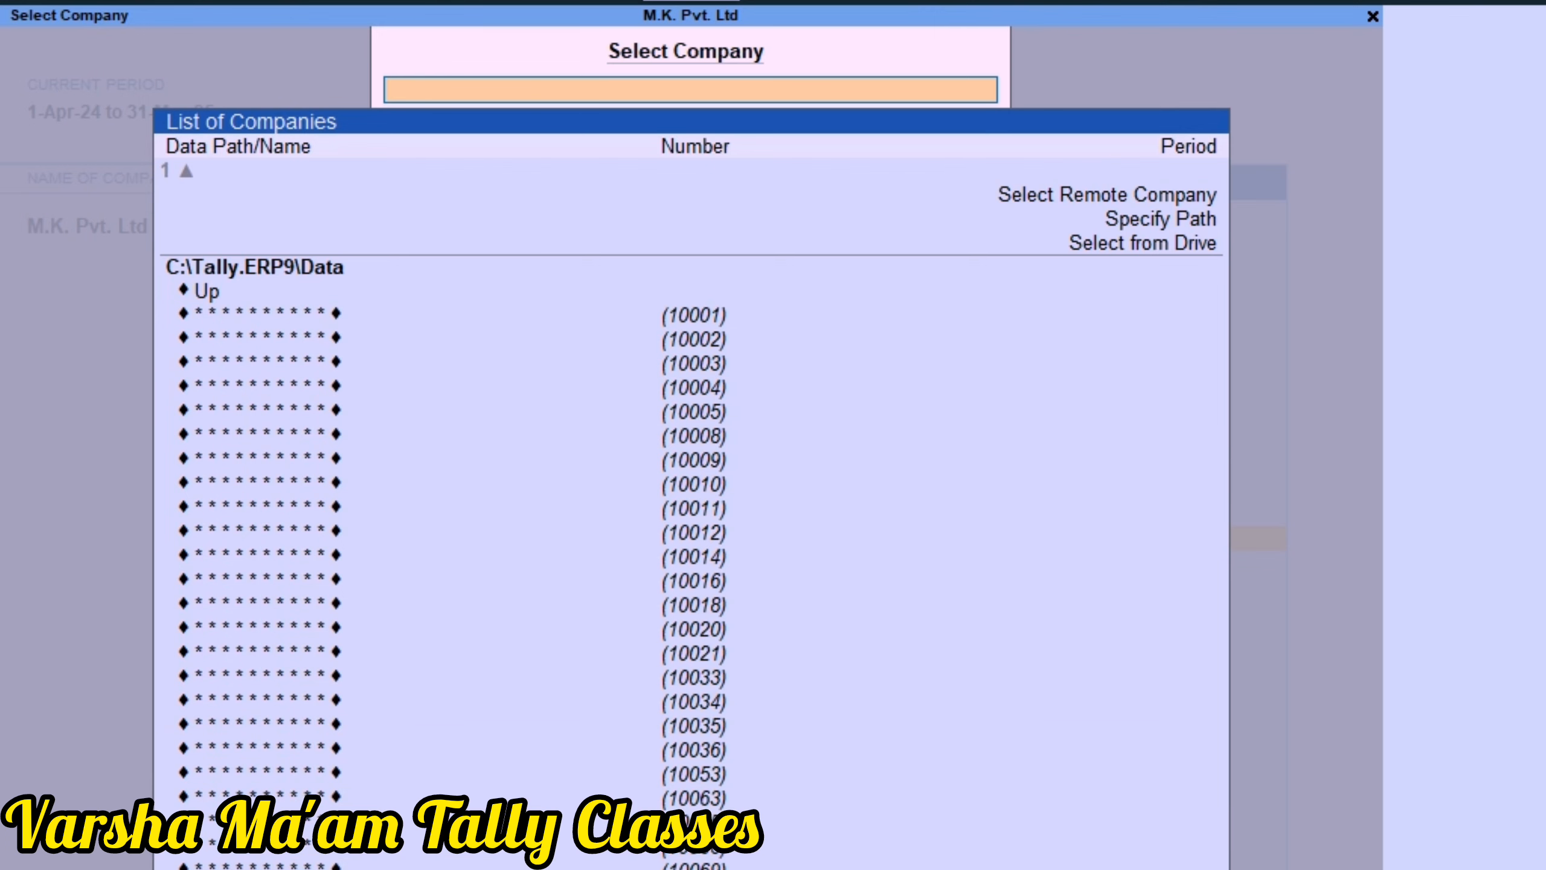
key("Down")
key("Down")
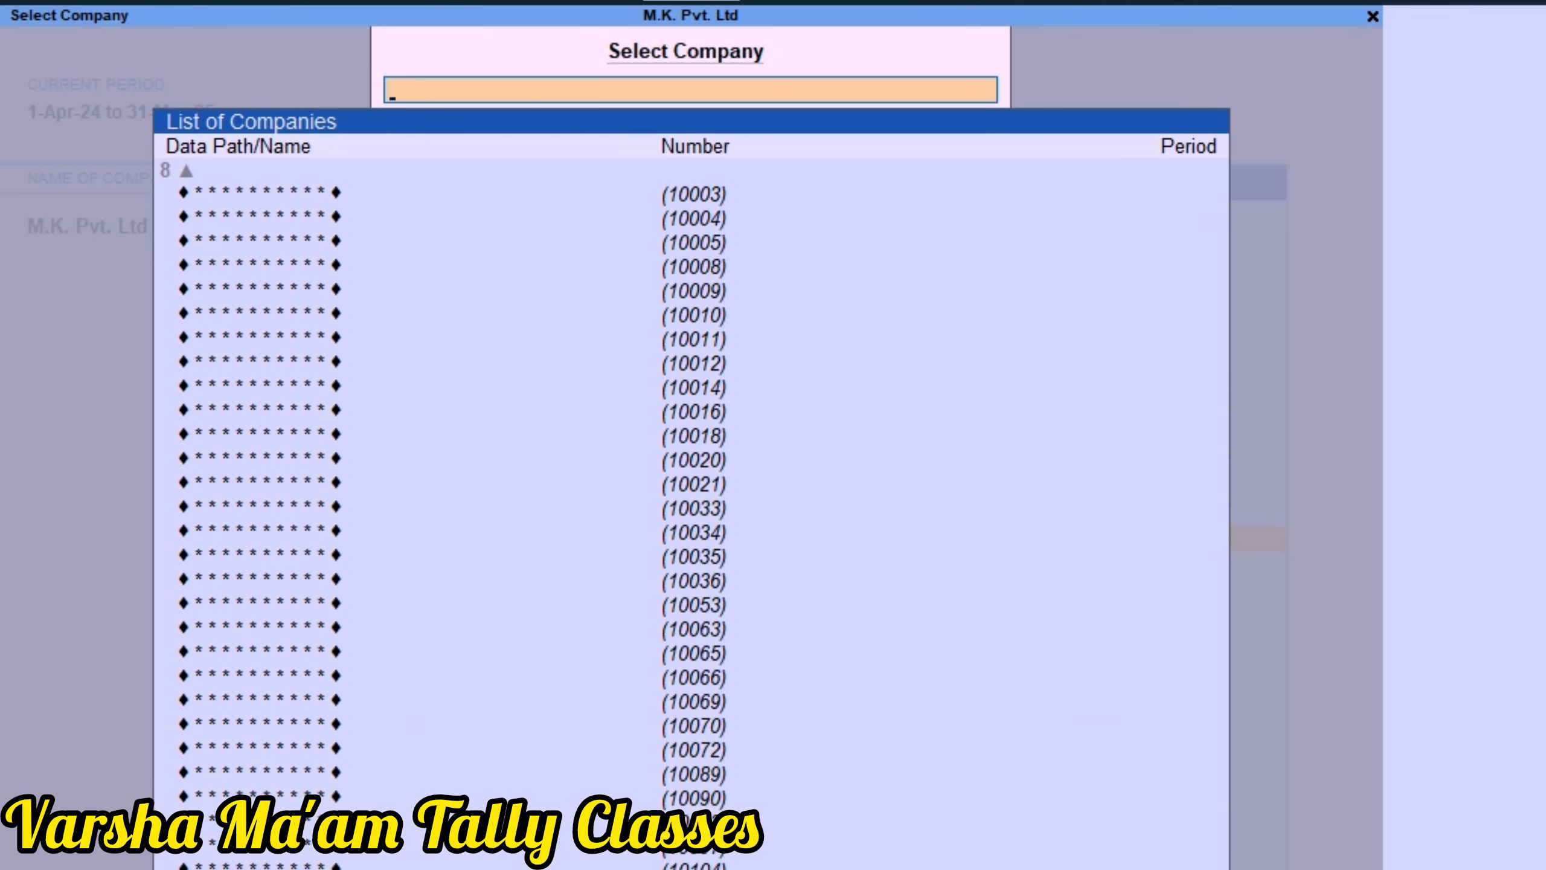
type("v")
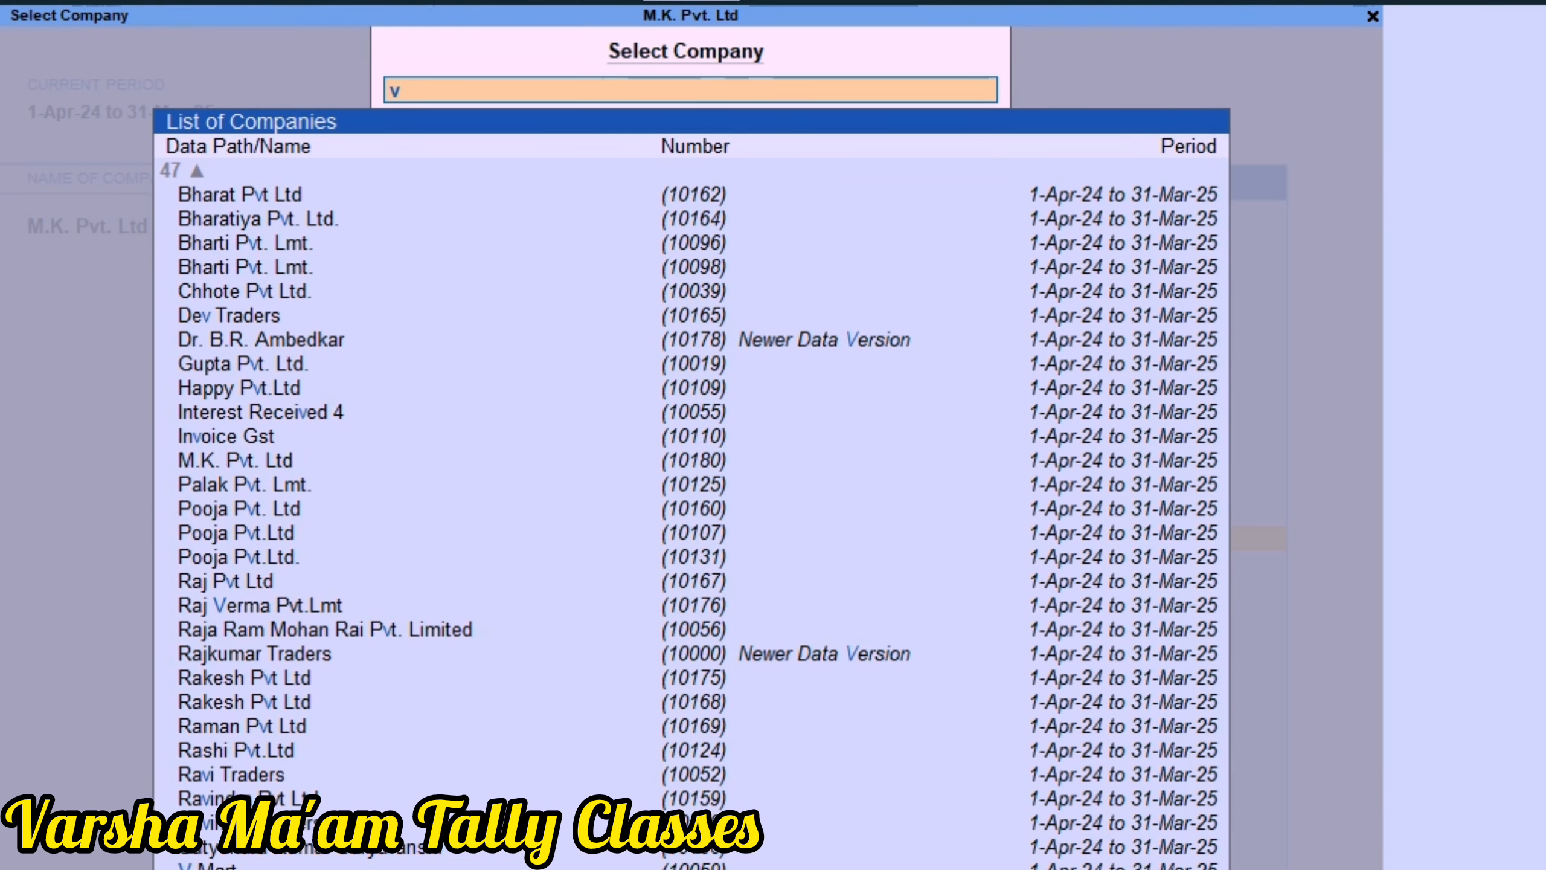
key("Return")
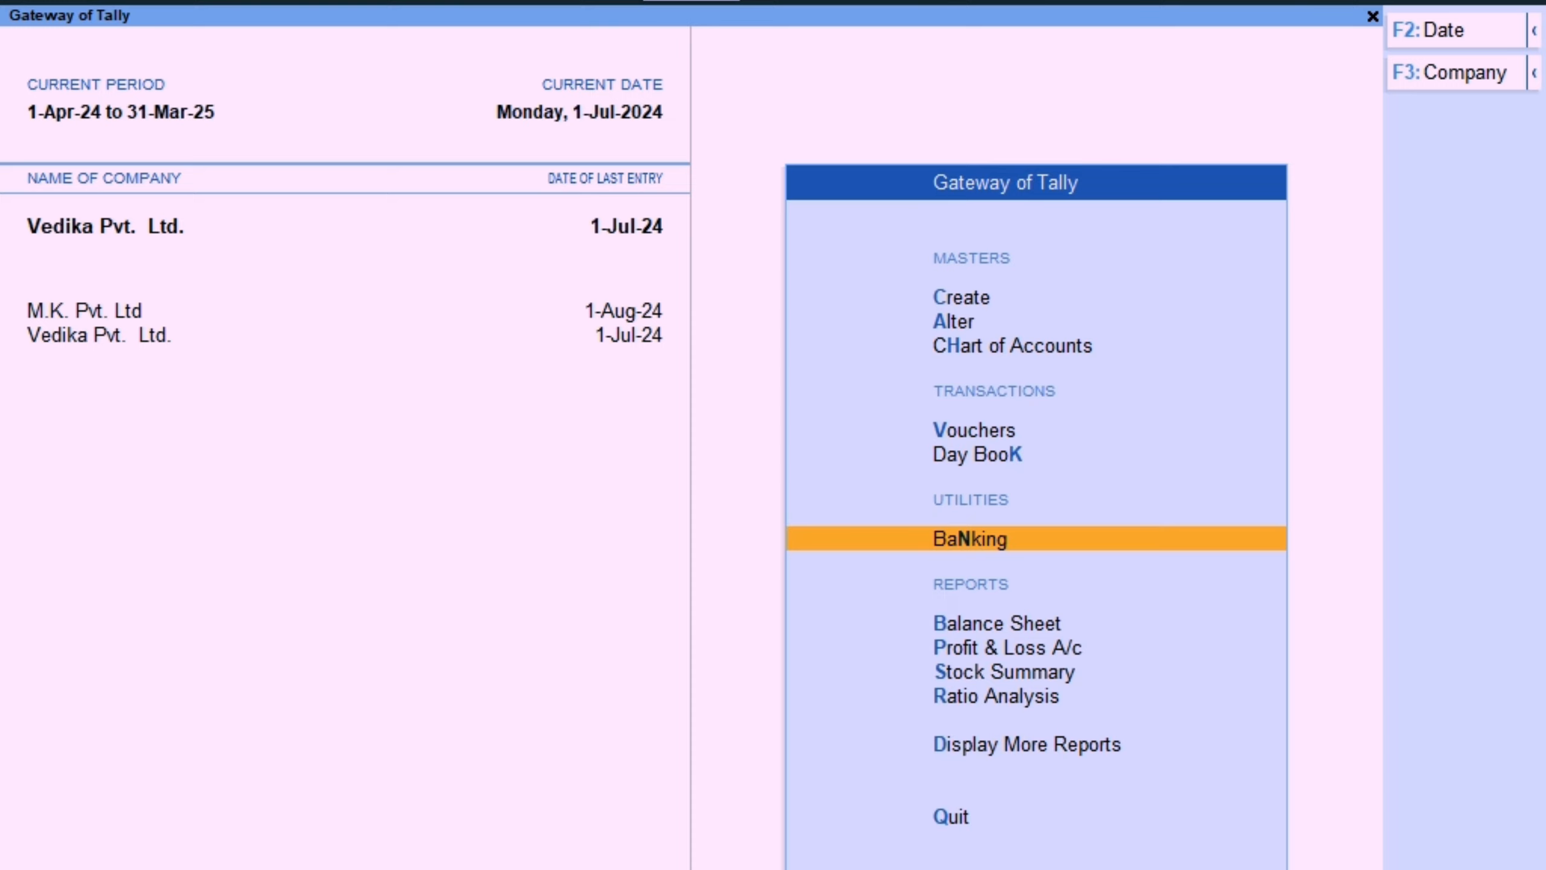
Delete the 15,000.00 cash purchase voucher no. 4 dated 1-Jul-24 from the Day Book and return to the Gateway.
key("Up")
key("Up")
key("Down")
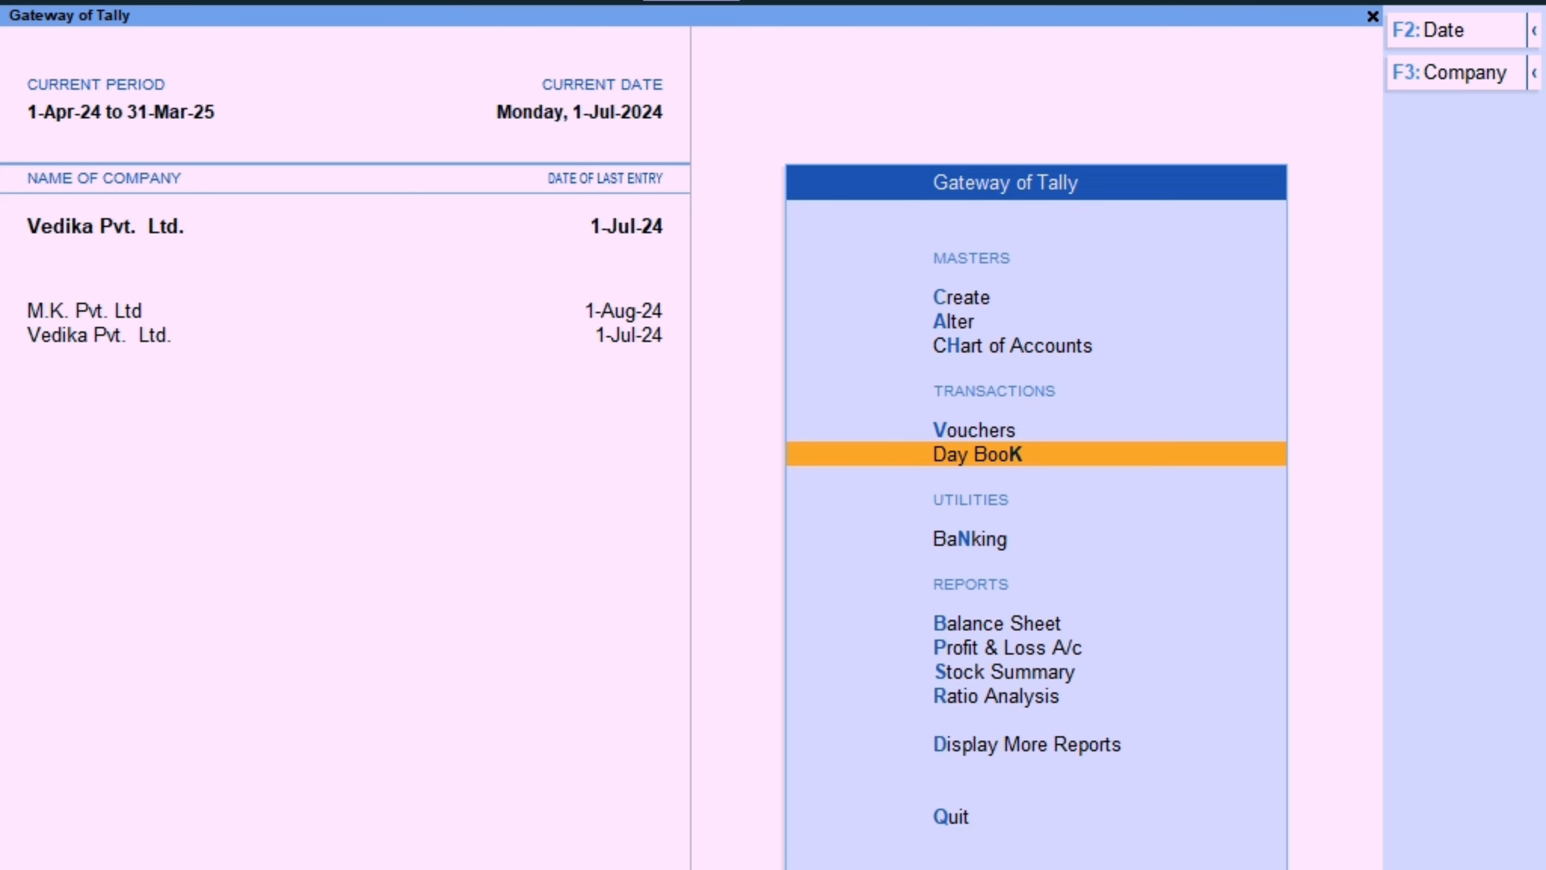
key("Return")
key("Down")
key("Down")
key("Down")
key("Down")
key("Down")
key("Down")
key("Down")
key("Down")
key("Down")
key("Down")
key("Down")
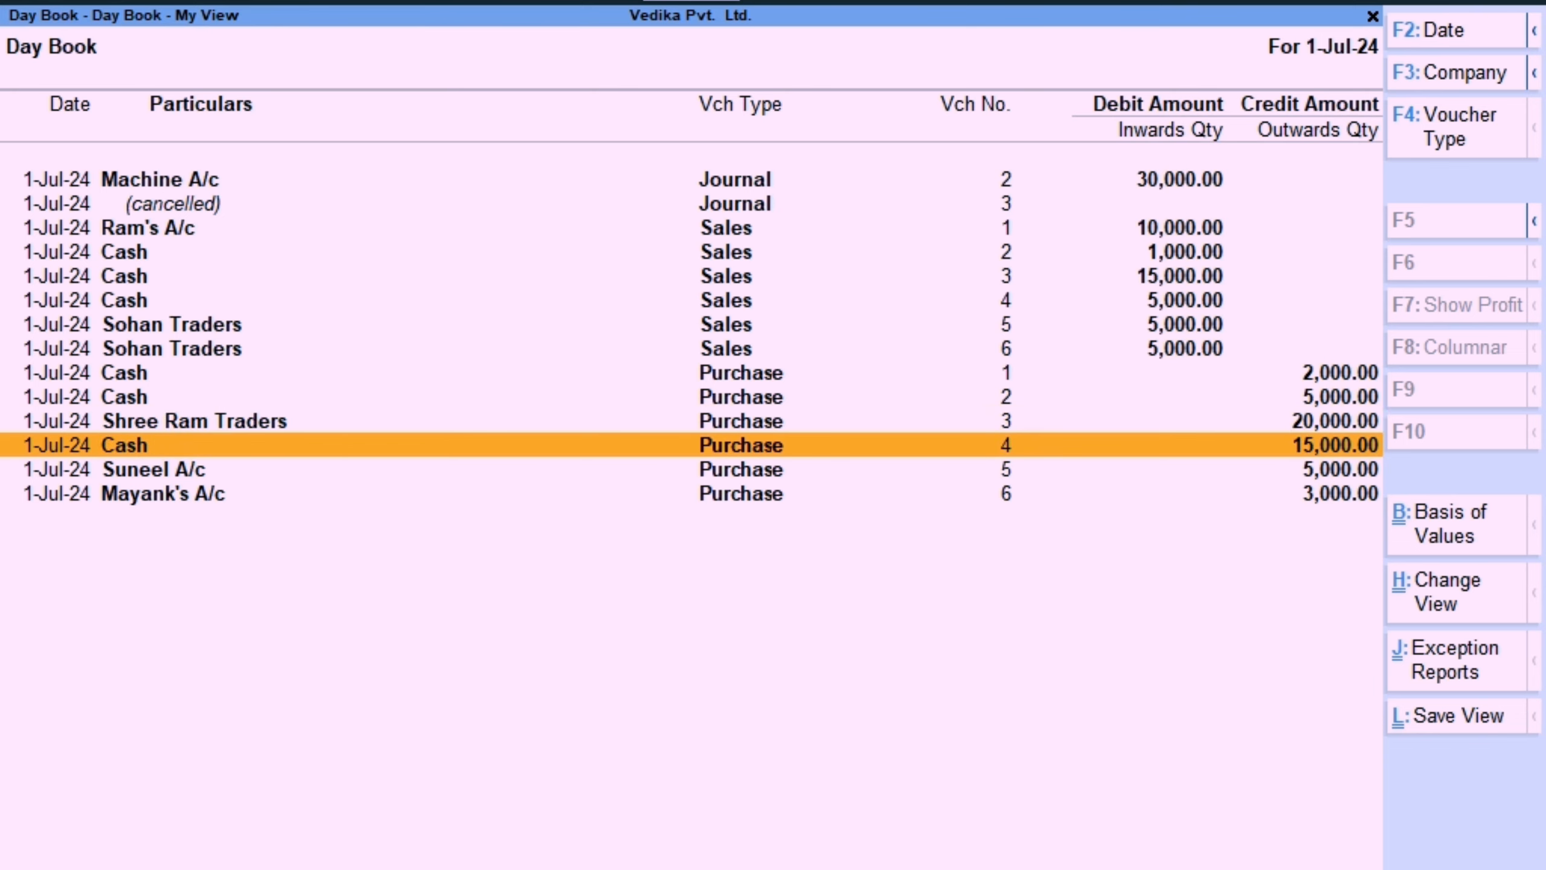
key("alt+d")
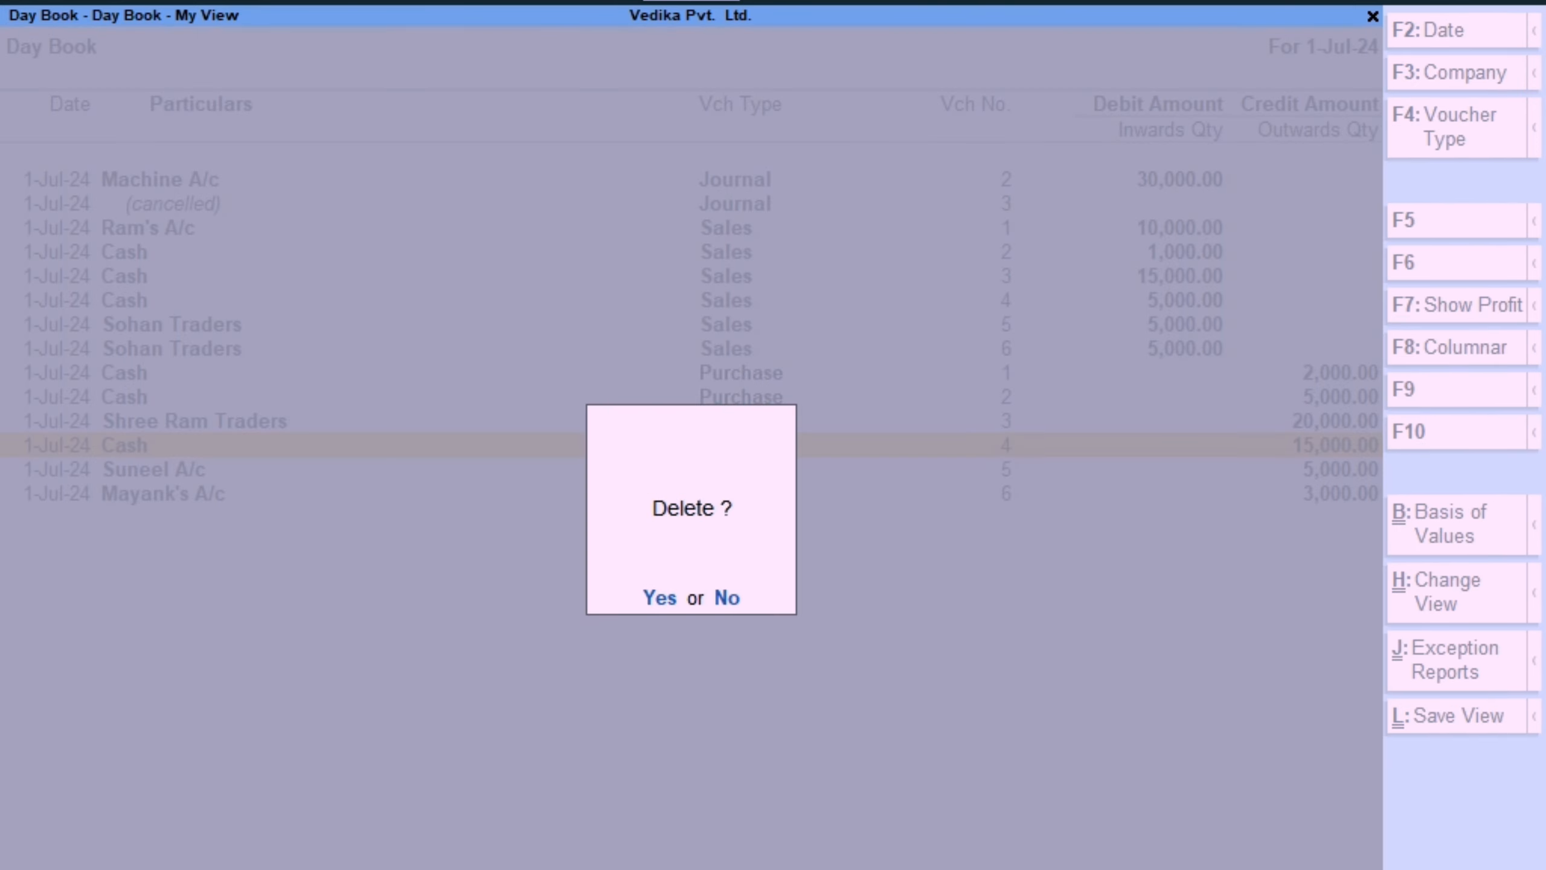
key("y")
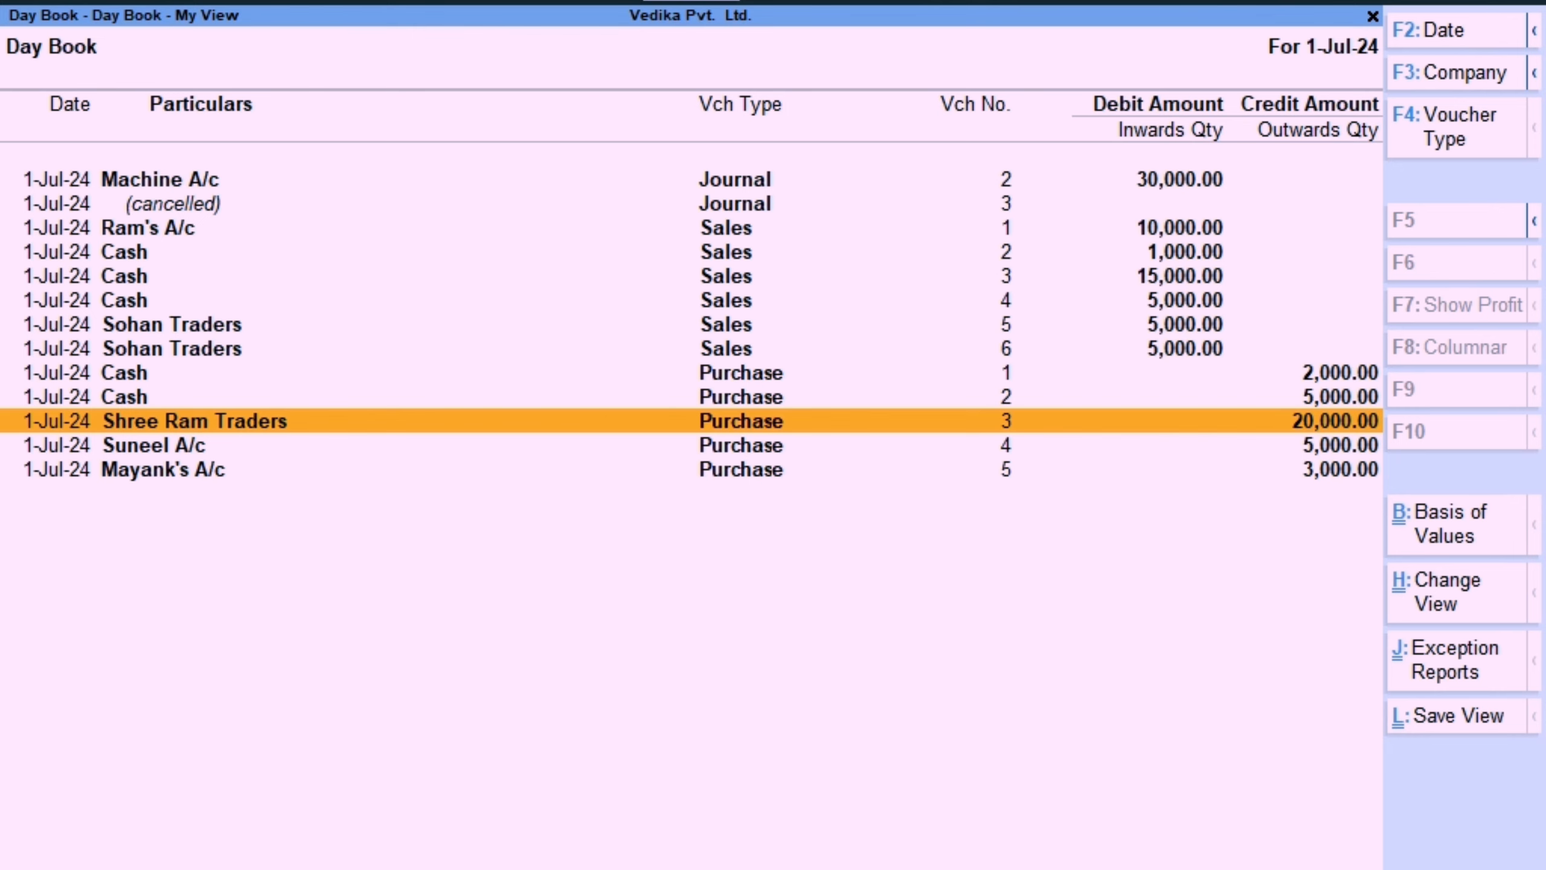
key("Escape")
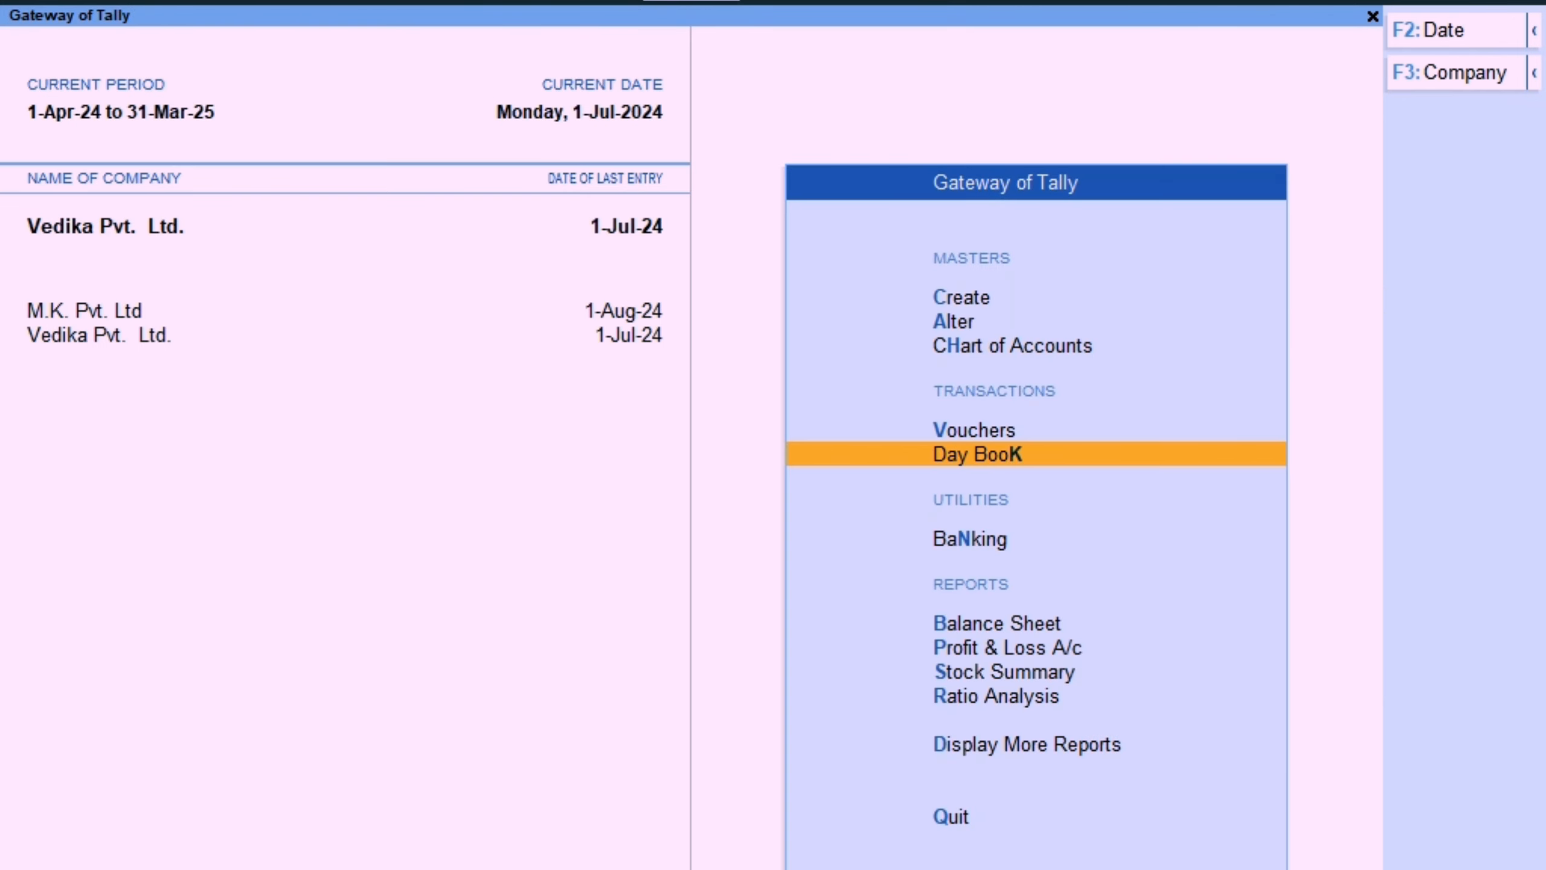
Open the list of ledgers for master alteration in Vedika Pvt. Ltd.
key("Up")
key("Up")
key("Up")
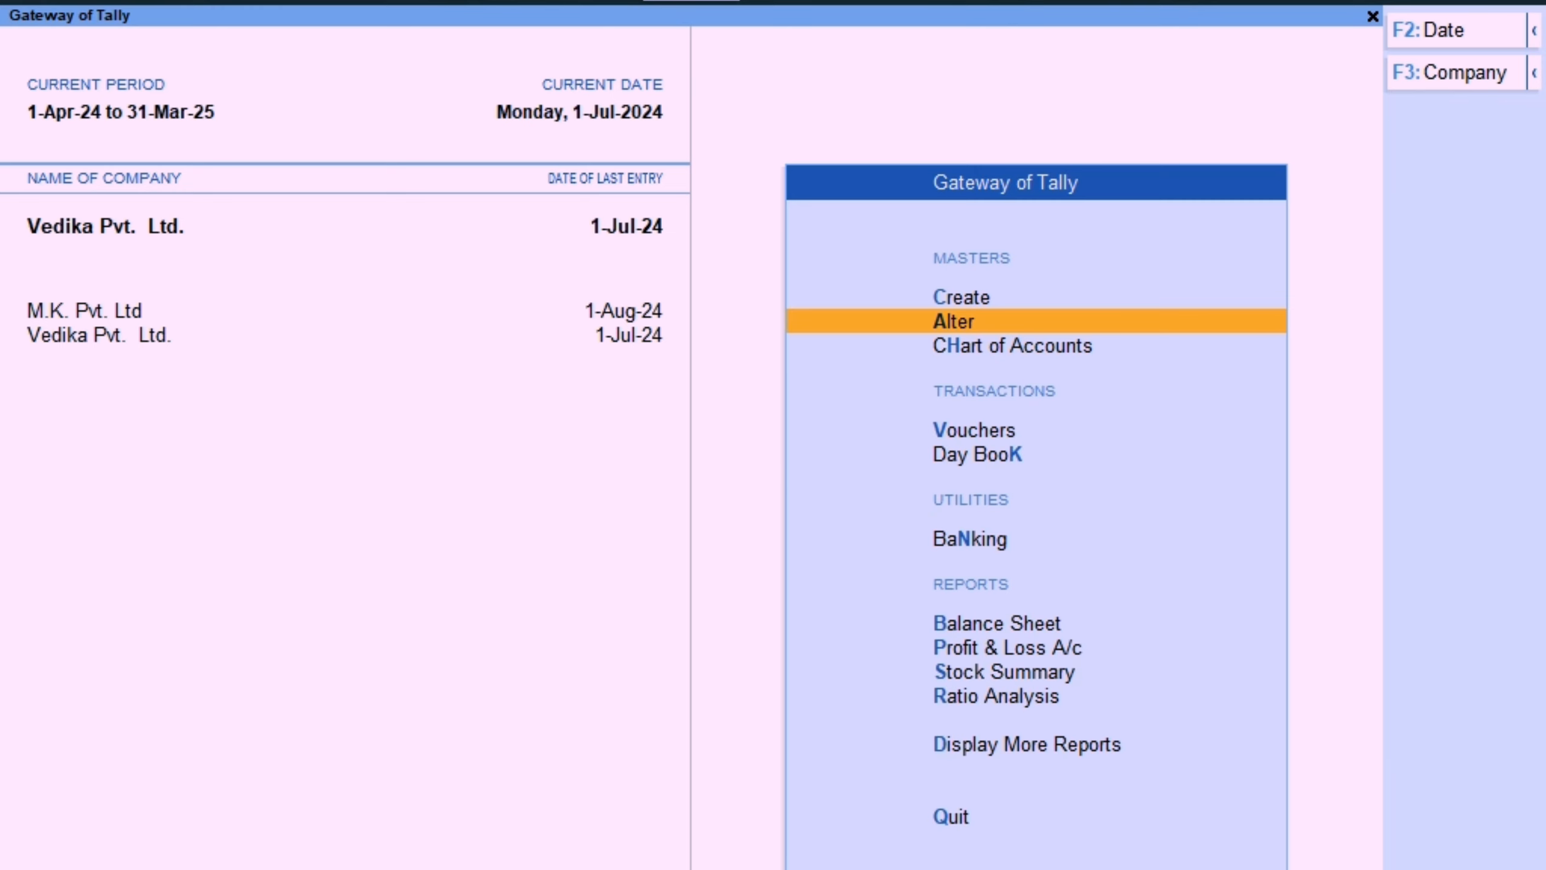
key("Return")
key("Down")
key("Return")
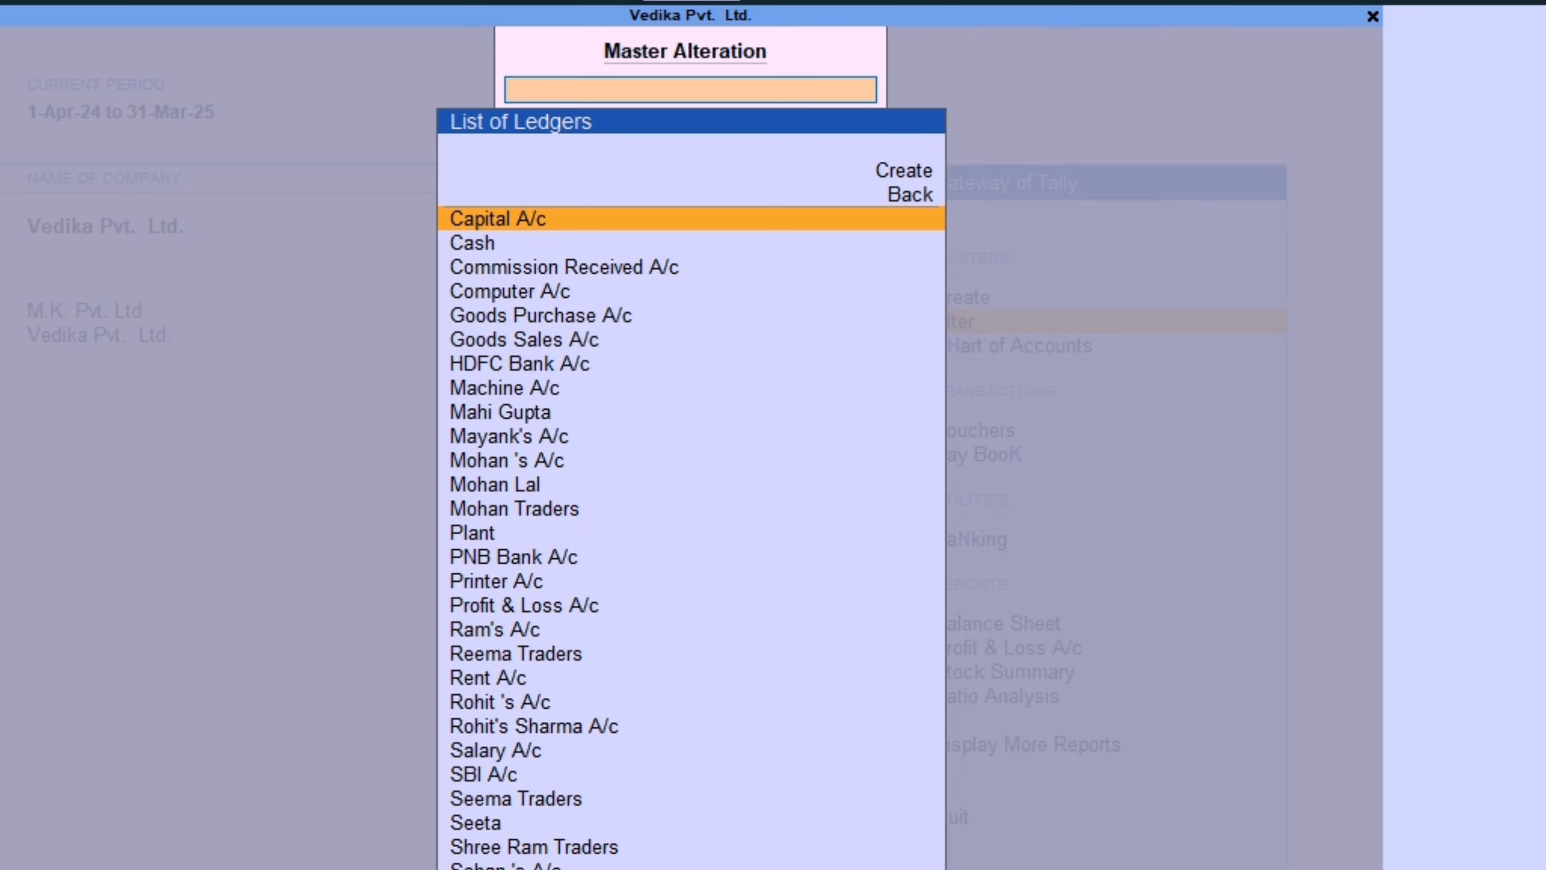
Look through the list of ledgers and view the Machine A/c ledger's details without changing them.
key("Down")
key("Down")
key("Down")
key("Down")
key("Down")
key("Down")
key("Down")
key("Down")
key("Down")
key("Down")
key("Down")
key("Down")
key("Down")
key("Down")
key("Down")
key("Down")
key("Down")
key("Down")
key("Down")
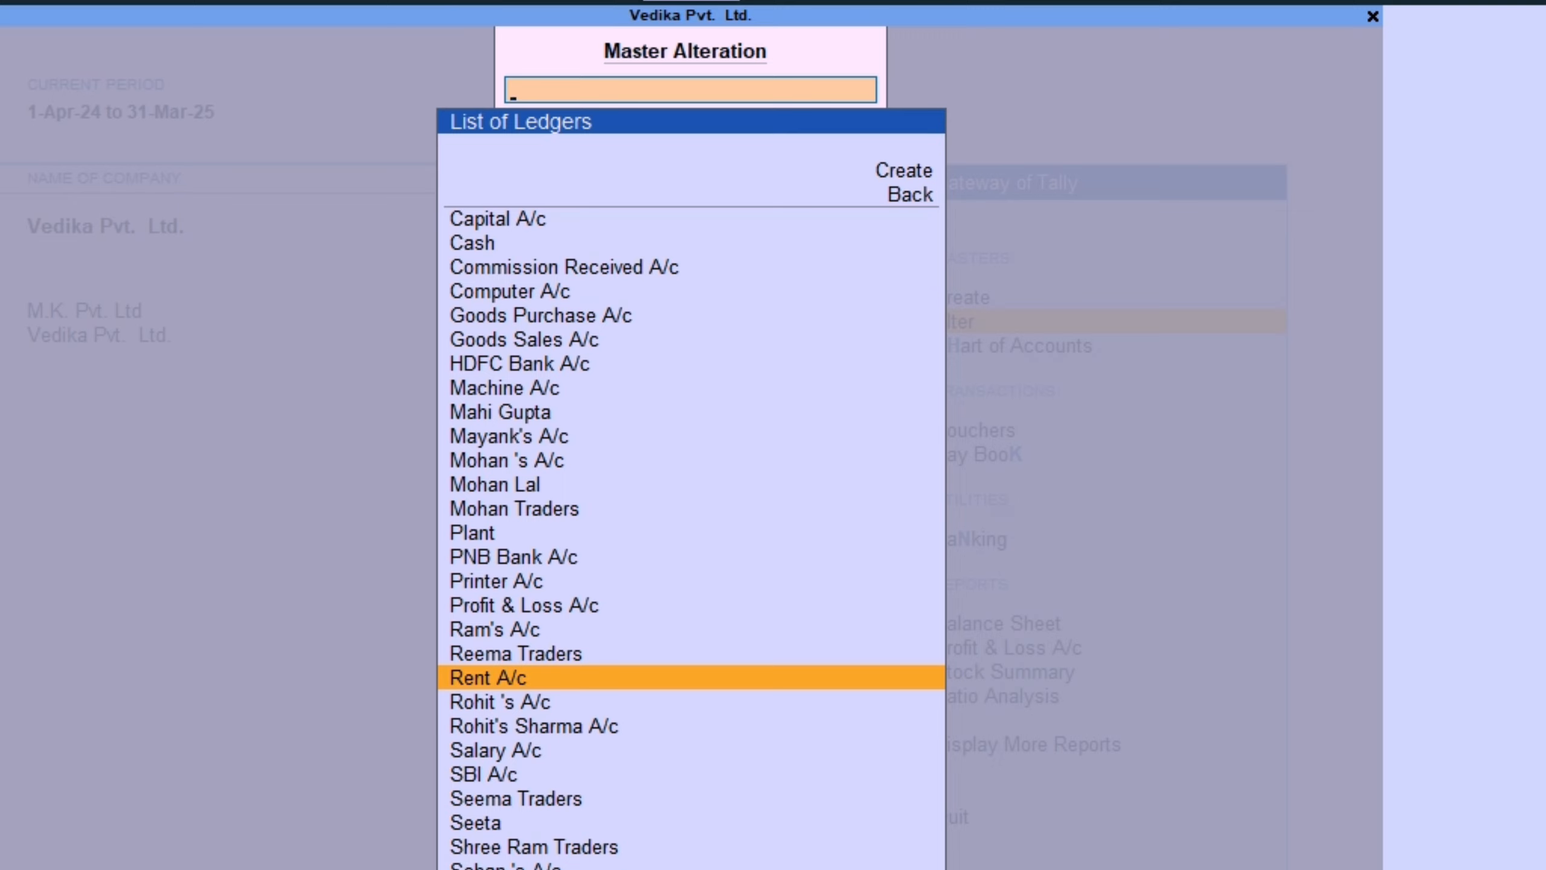
key("Up")
key("Up")
key("Up")
key("Down")
key("Down")
key("Down")
key("Down")
key("Down")
key("Down")
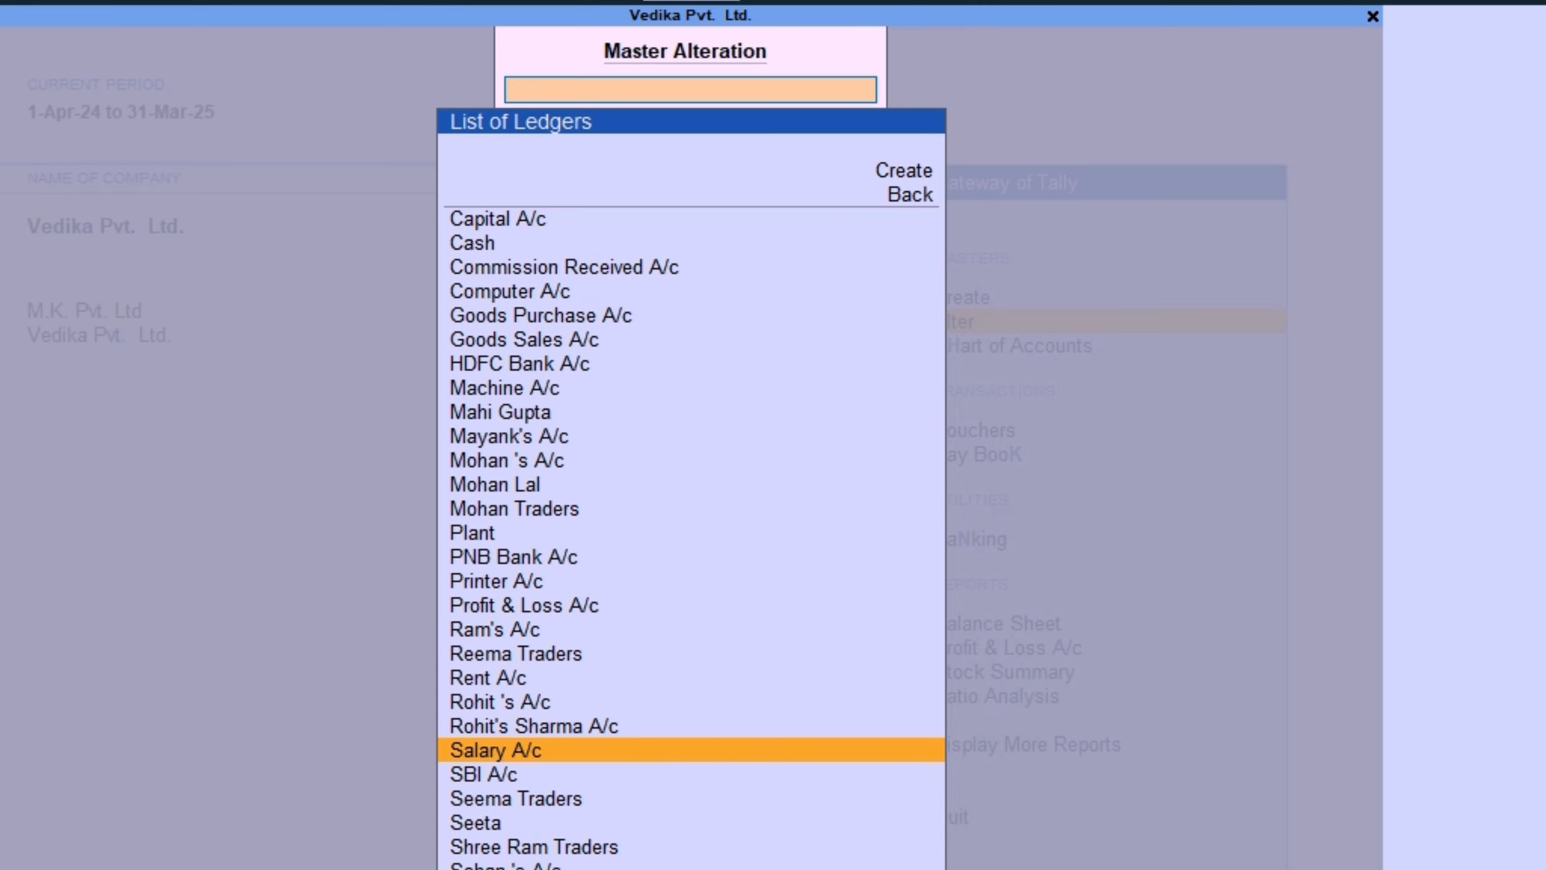
key("Up")
key("Up")
key("Up")
key("Up")
key("Up")
key("Up")
key("Up")
key("Up")
key("Up")
key("Up")
key("Up")
key("Up")
key("Up")
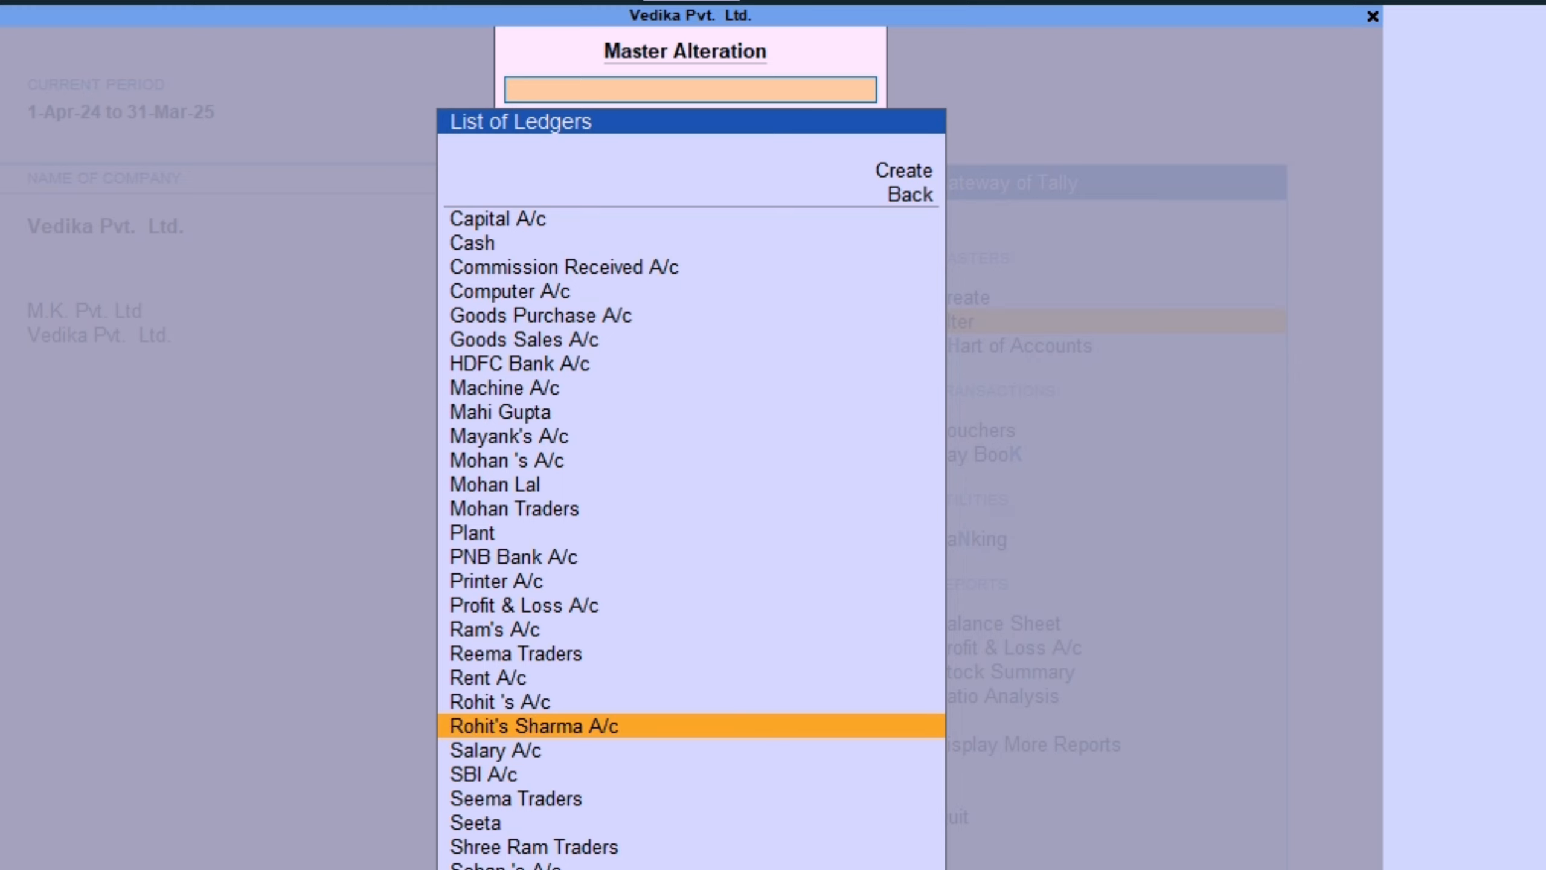
key("Up")
key("Down")
key("Down")
key("Up")
key("Up")
key("Up")
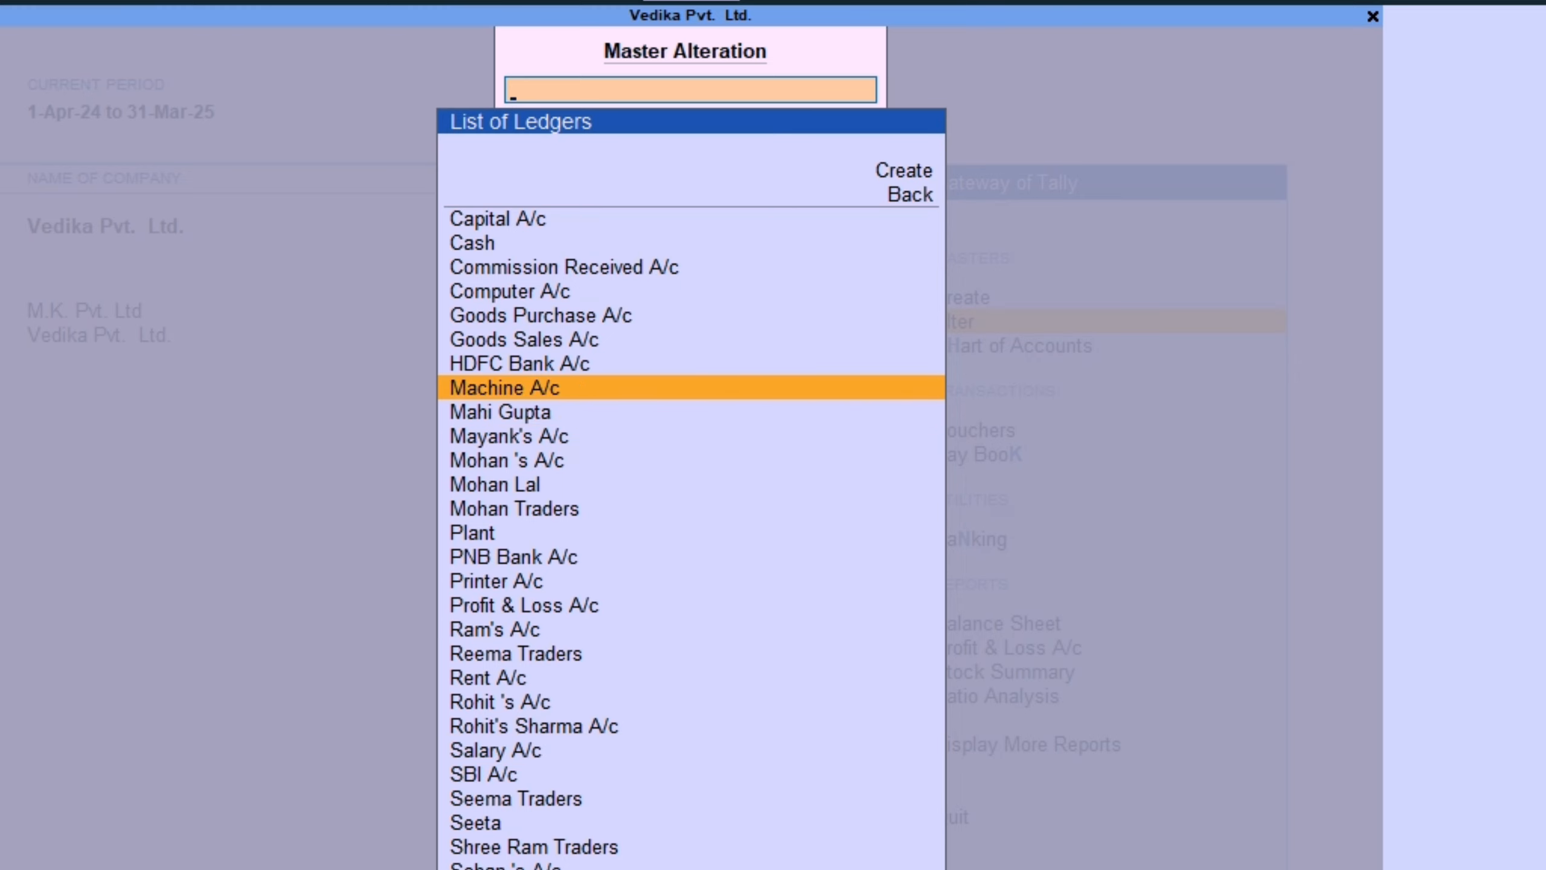
key("Return")
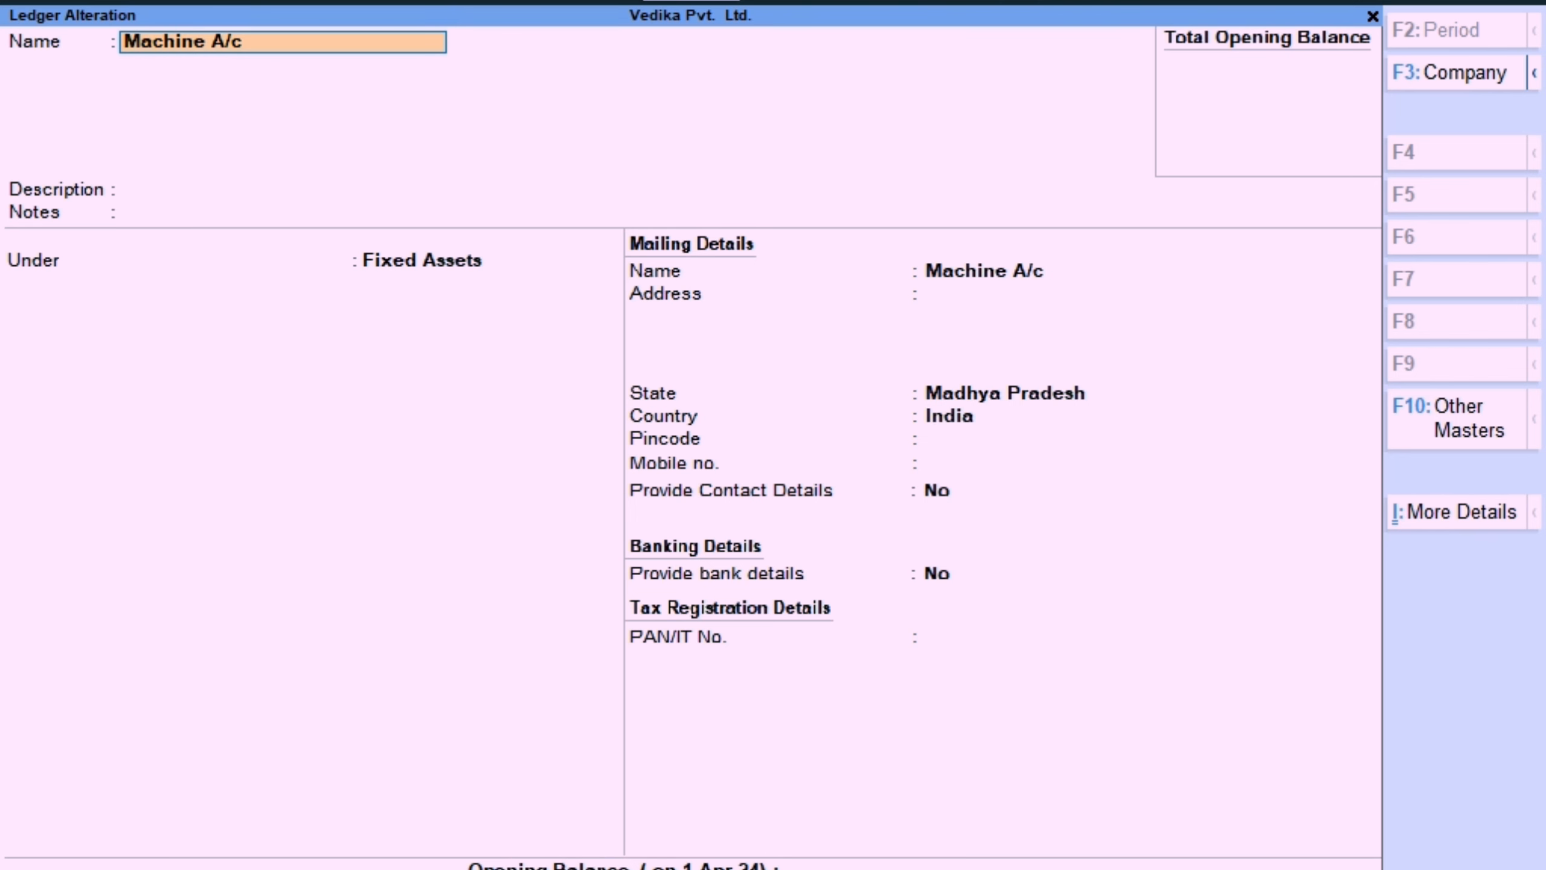
key("alt")
key("alt")
key("Escape")
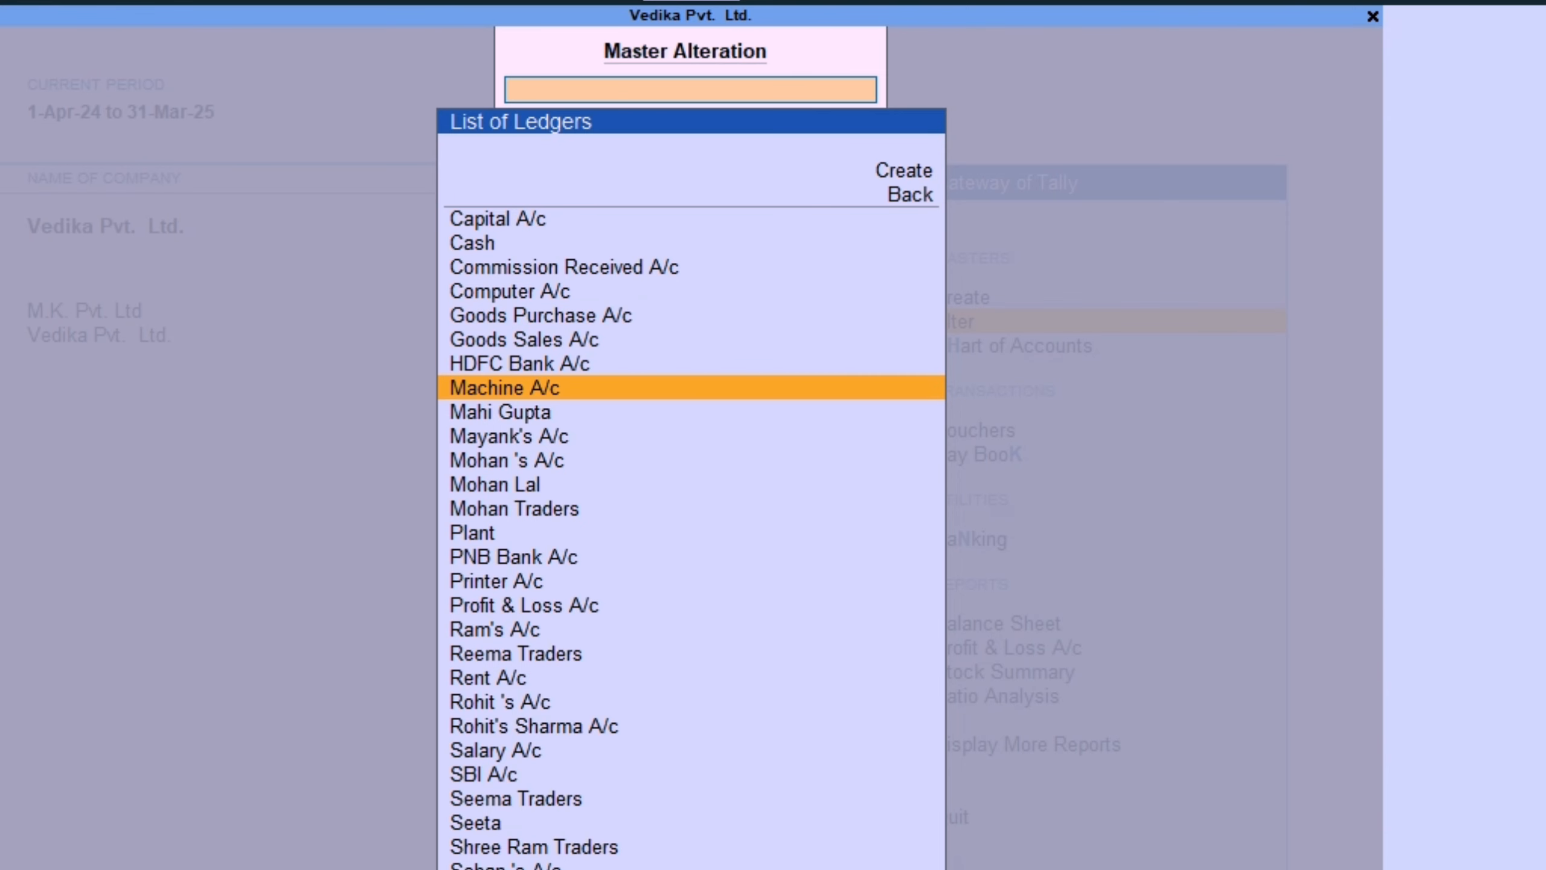
Delete the ledger listed directly after Machine A/c, grouped under Suspense A/c, and return to the Gateway.
key("Down")
key("Return")
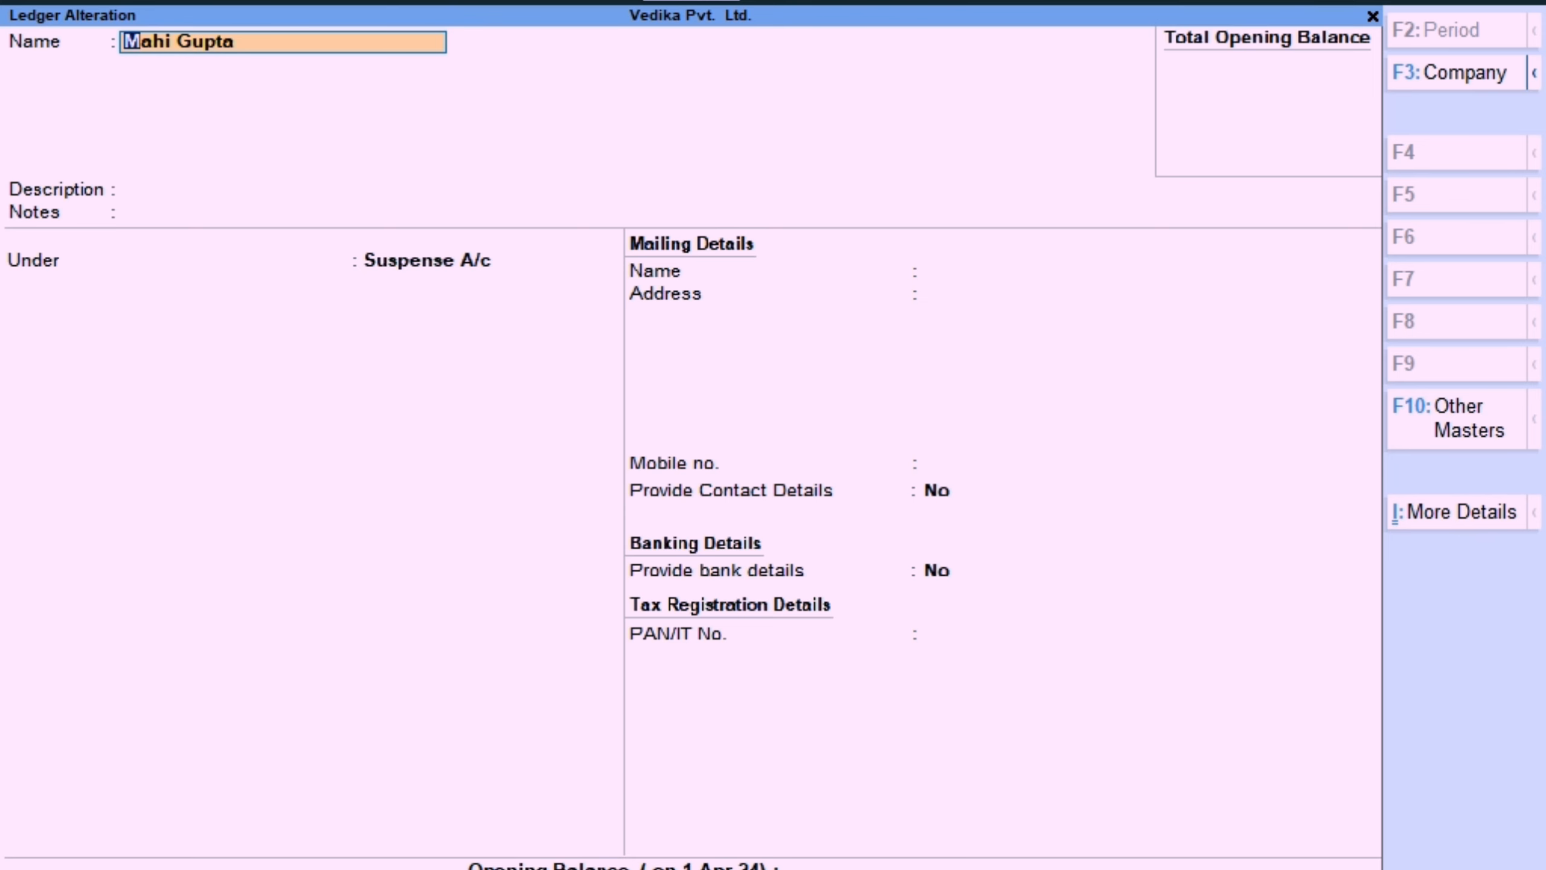
key("alt")
key("alt+d")
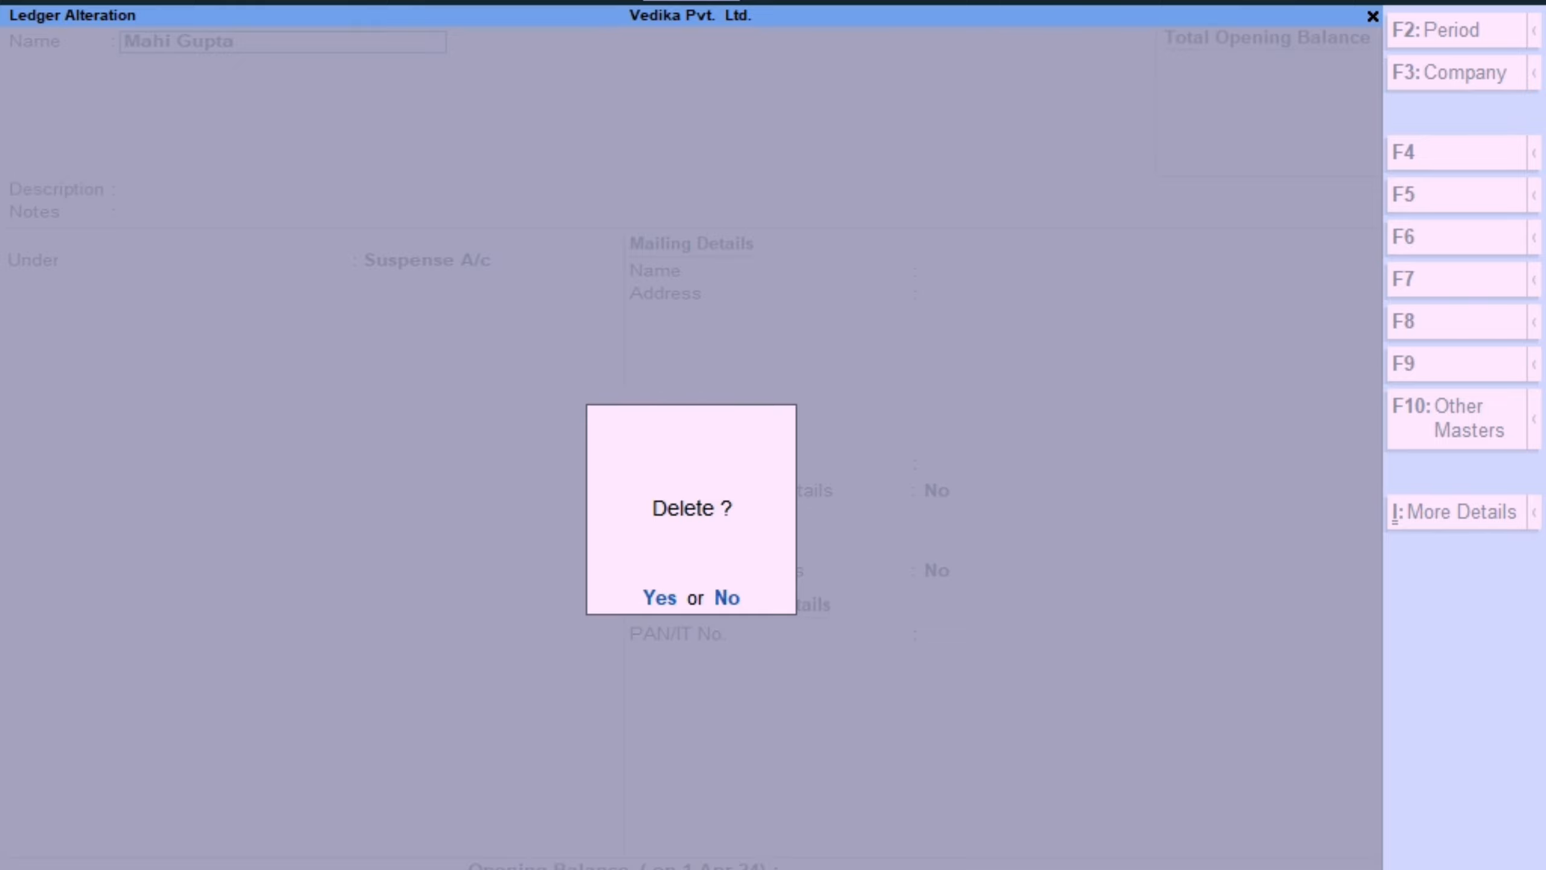
key("y")
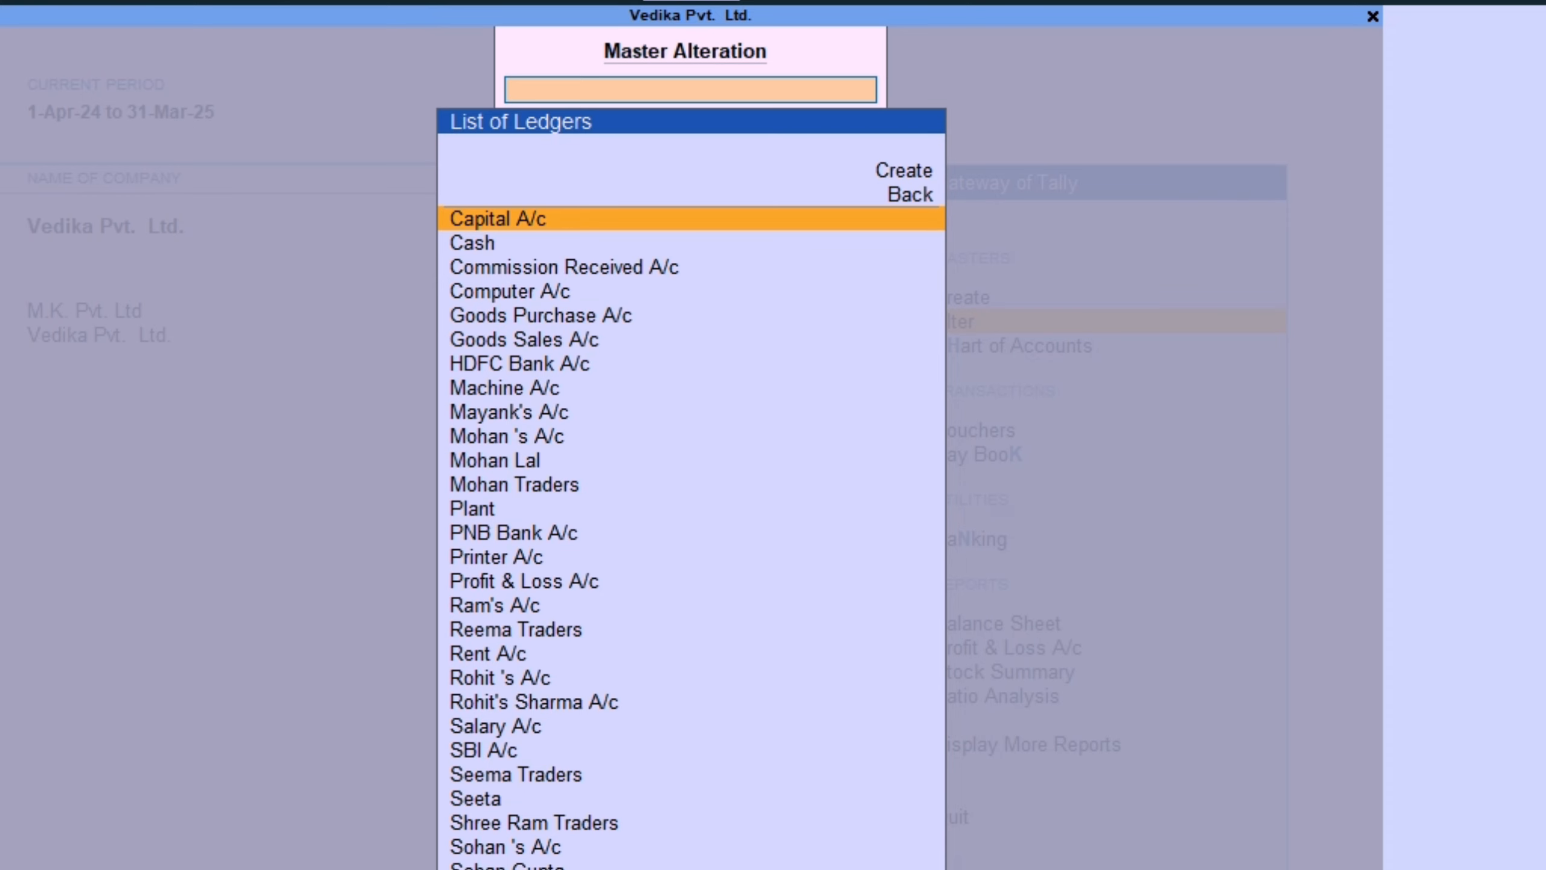
key("Escape")
key("Escape")
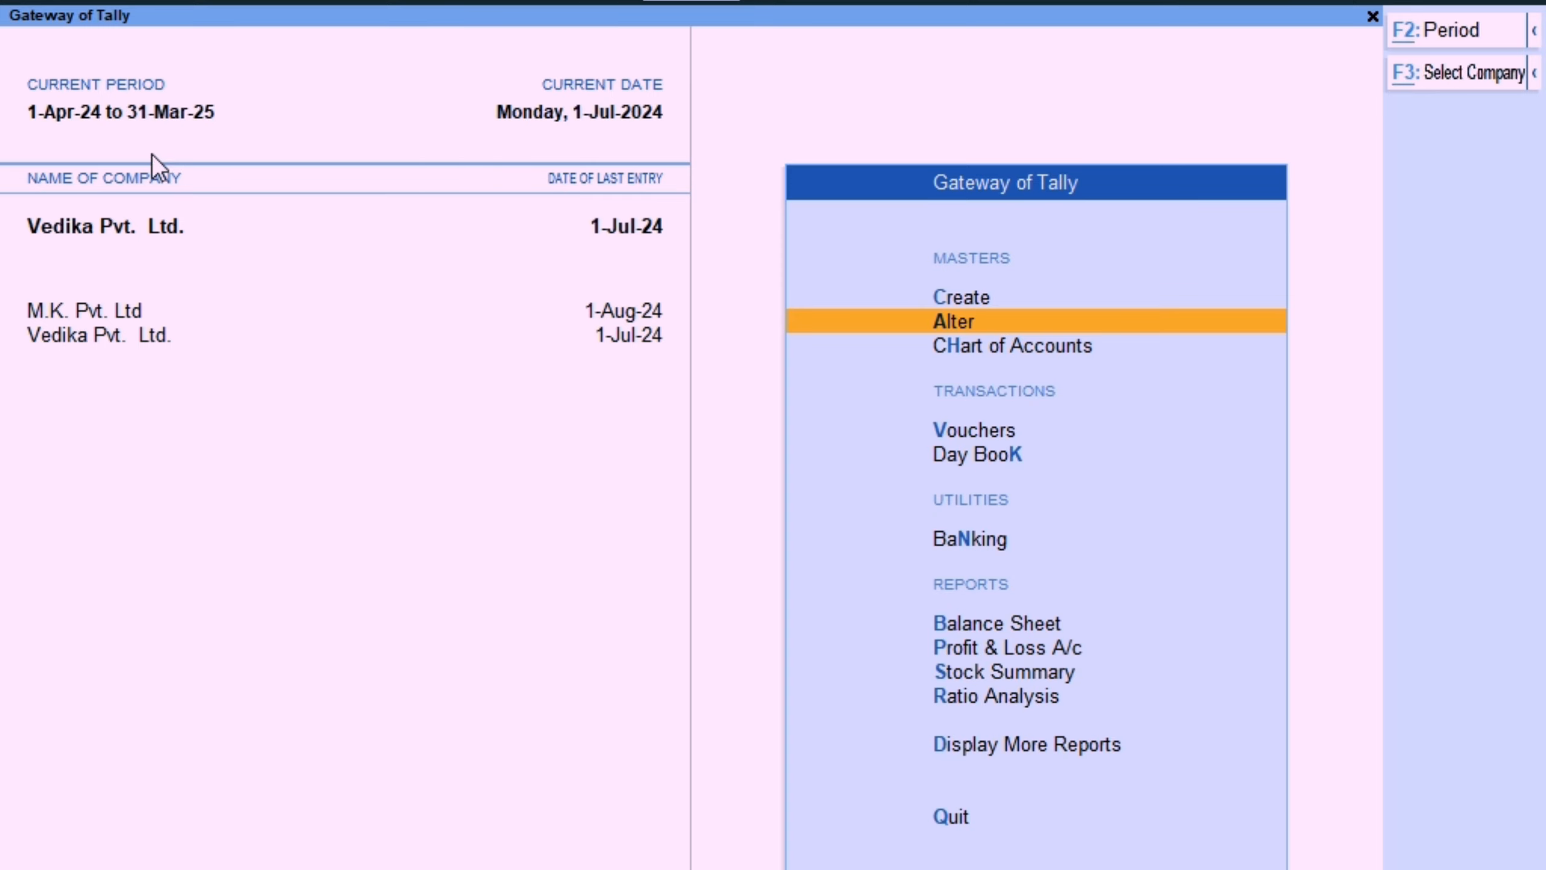
Change the company's current period to 1-4-2025 through 31-3-2026.
key("alt+F2")
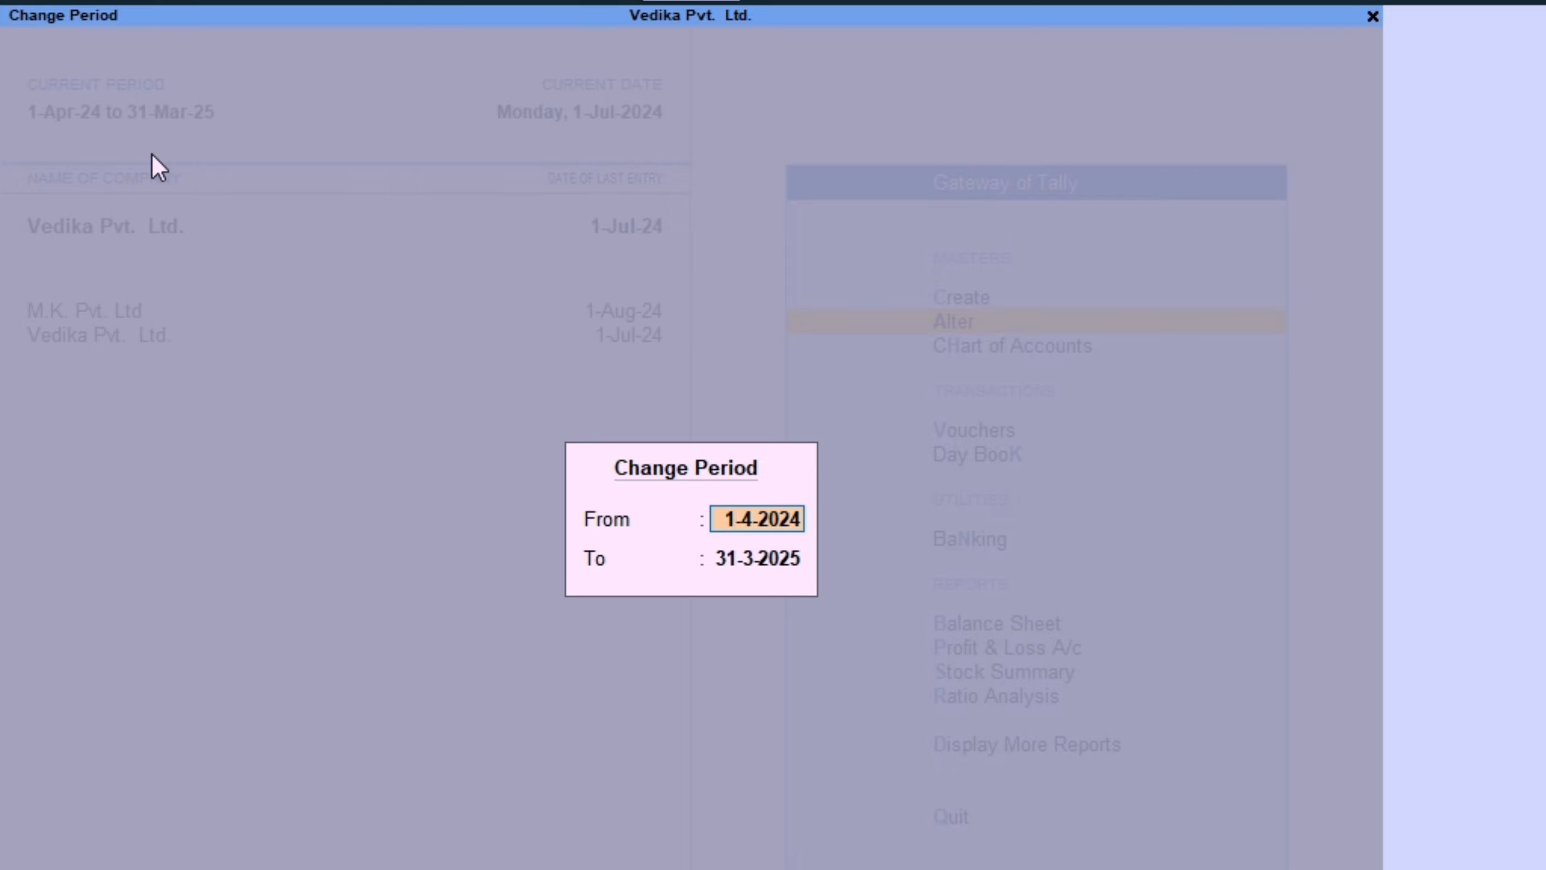
type("1/4/25")
key("Return")
type("31/3")
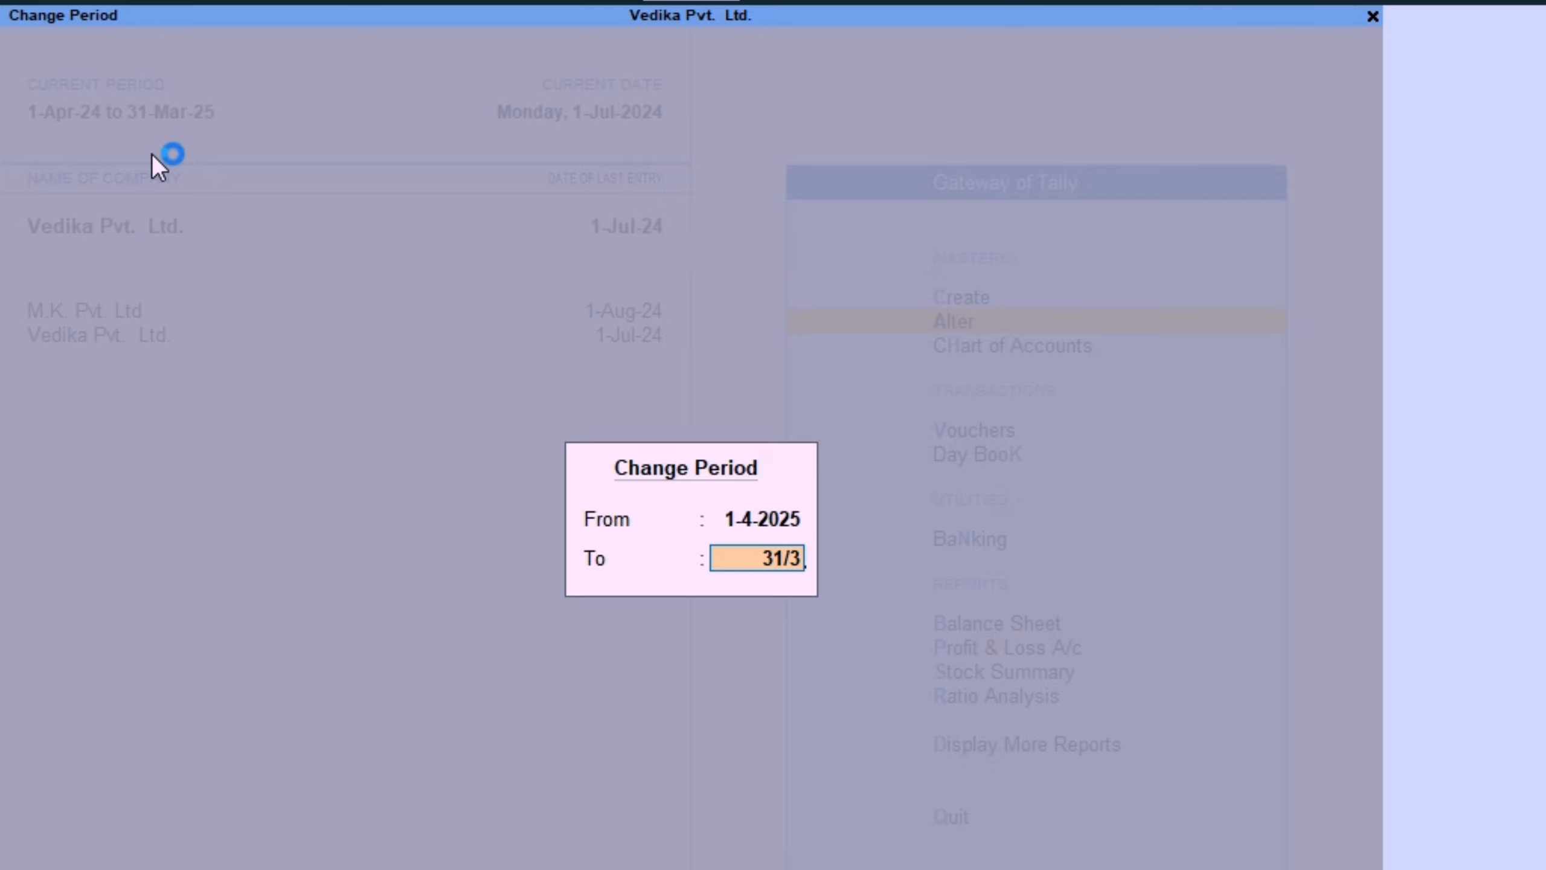
type("/26")
key("Return")
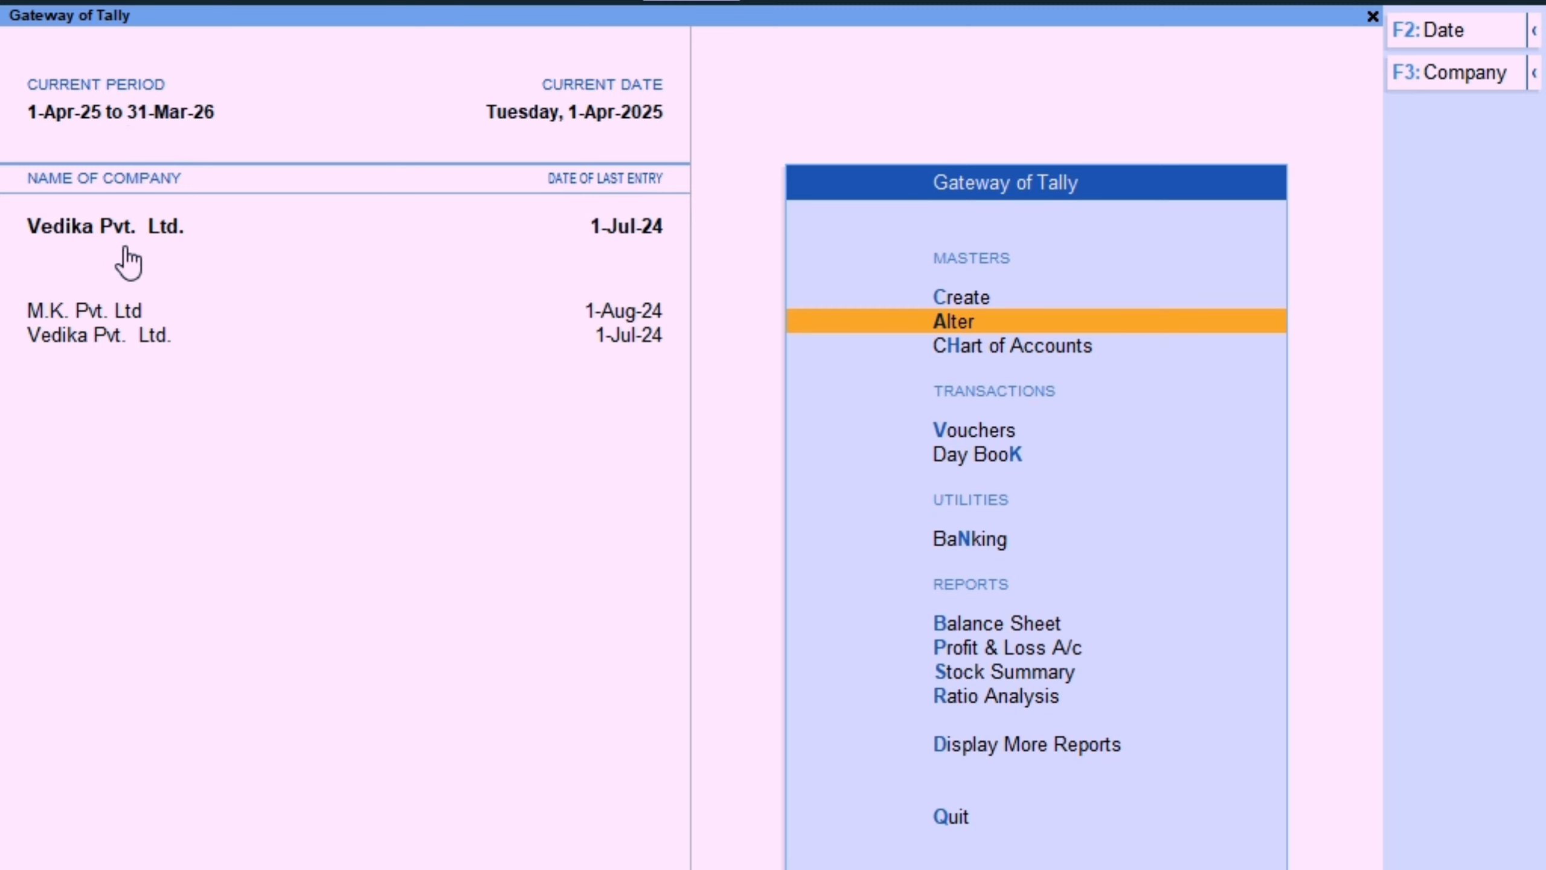
Set the current period to run from 1-4-2024 to 31-3-2025.
key("alt+F2")
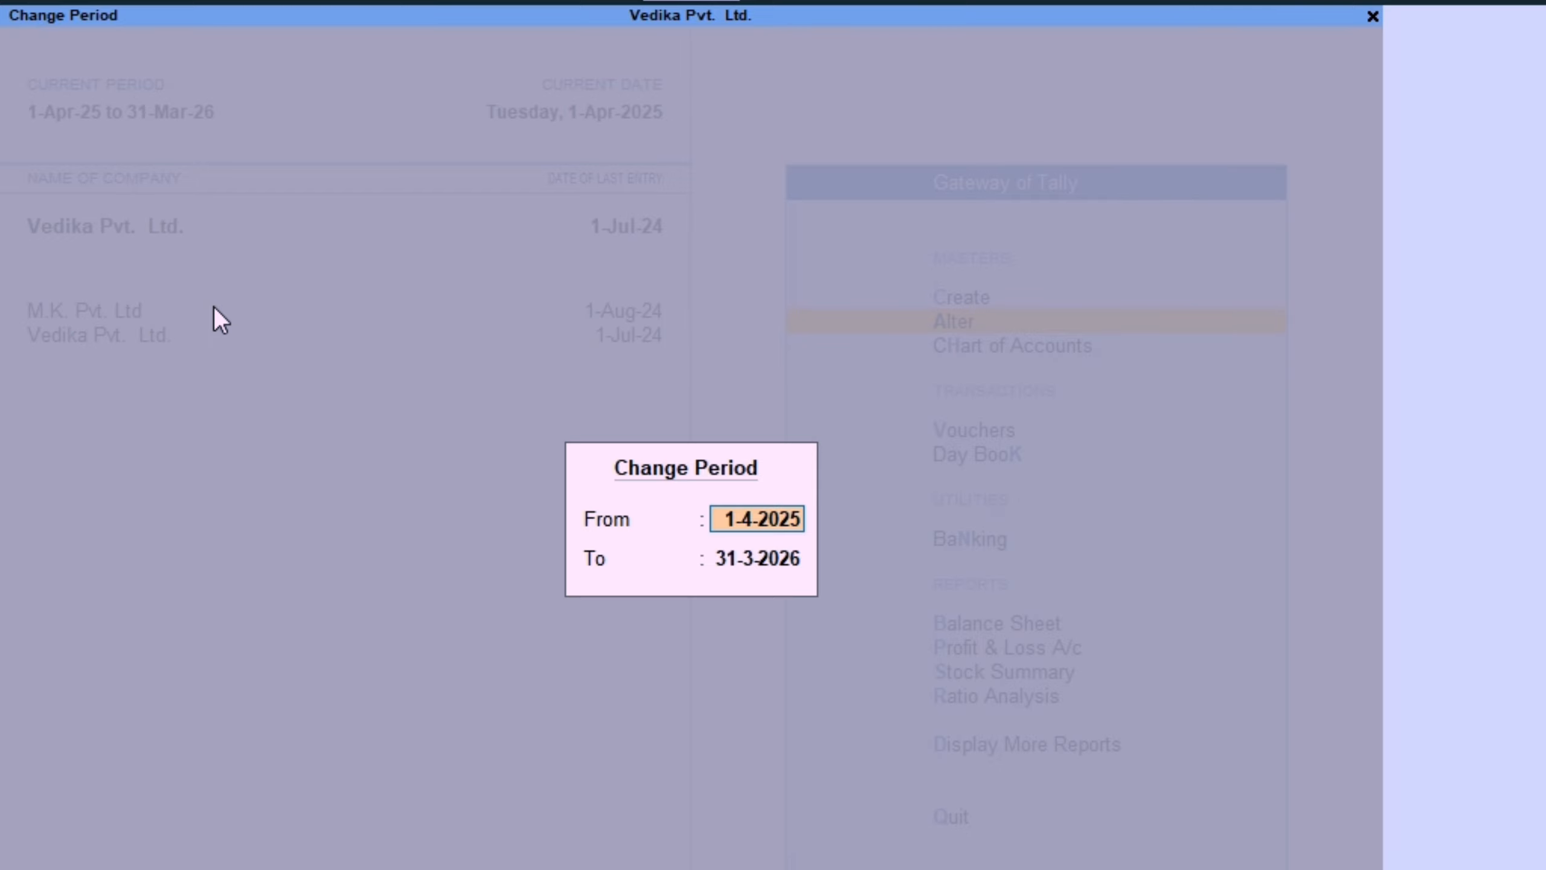
type("1/4/2")
type("4")
key("Return")
type("31/3/25")
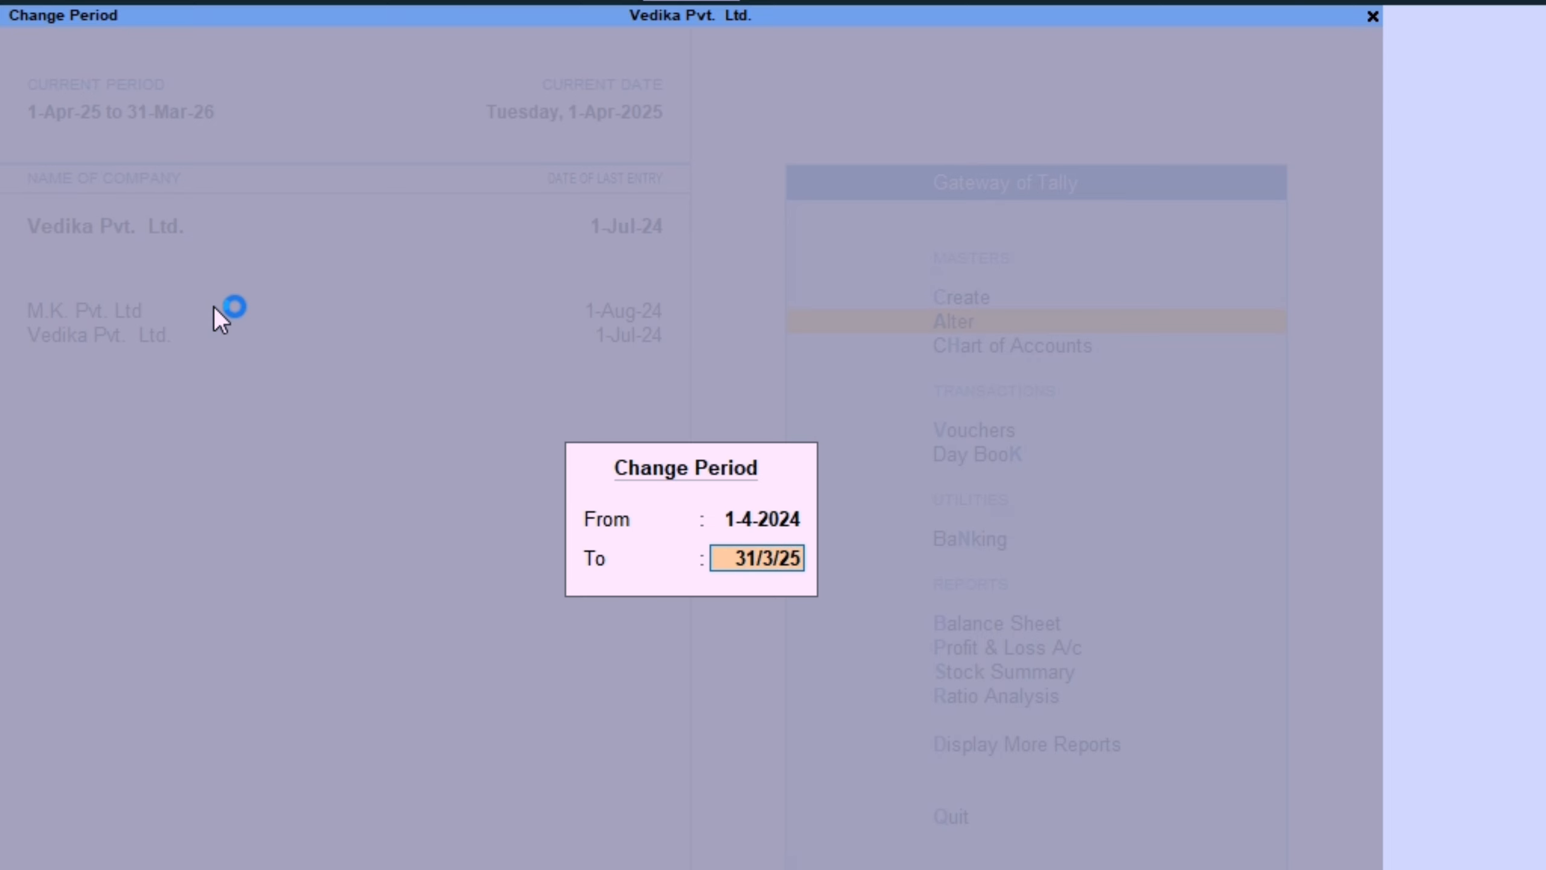
key("Return")
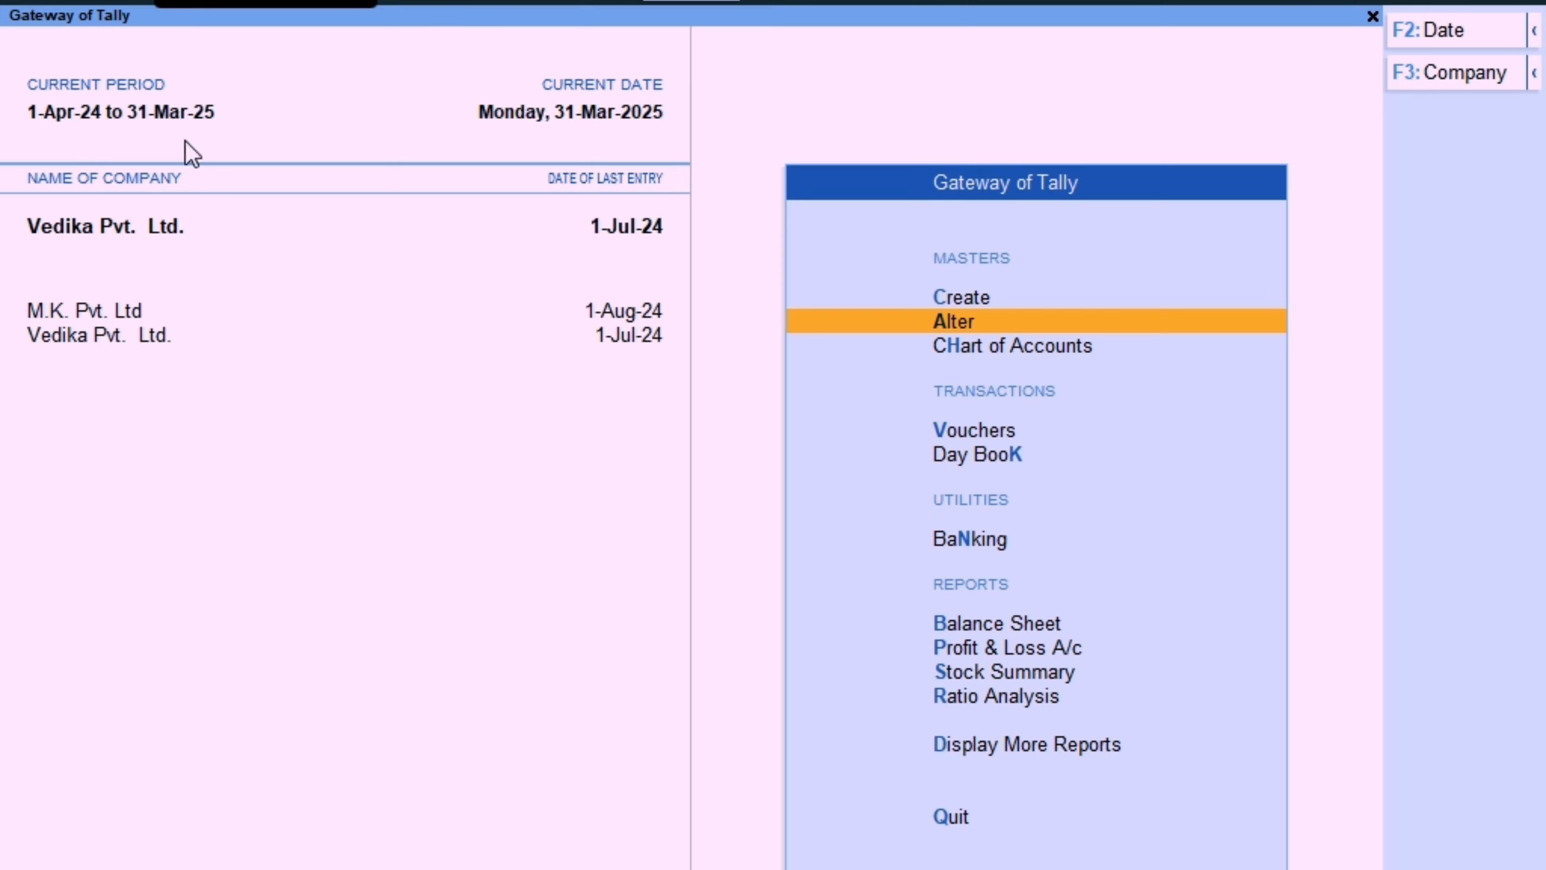
Open the Day Book report for Vedika Pvt. Ltd.
key("Down")
key("Down")
key("Down")
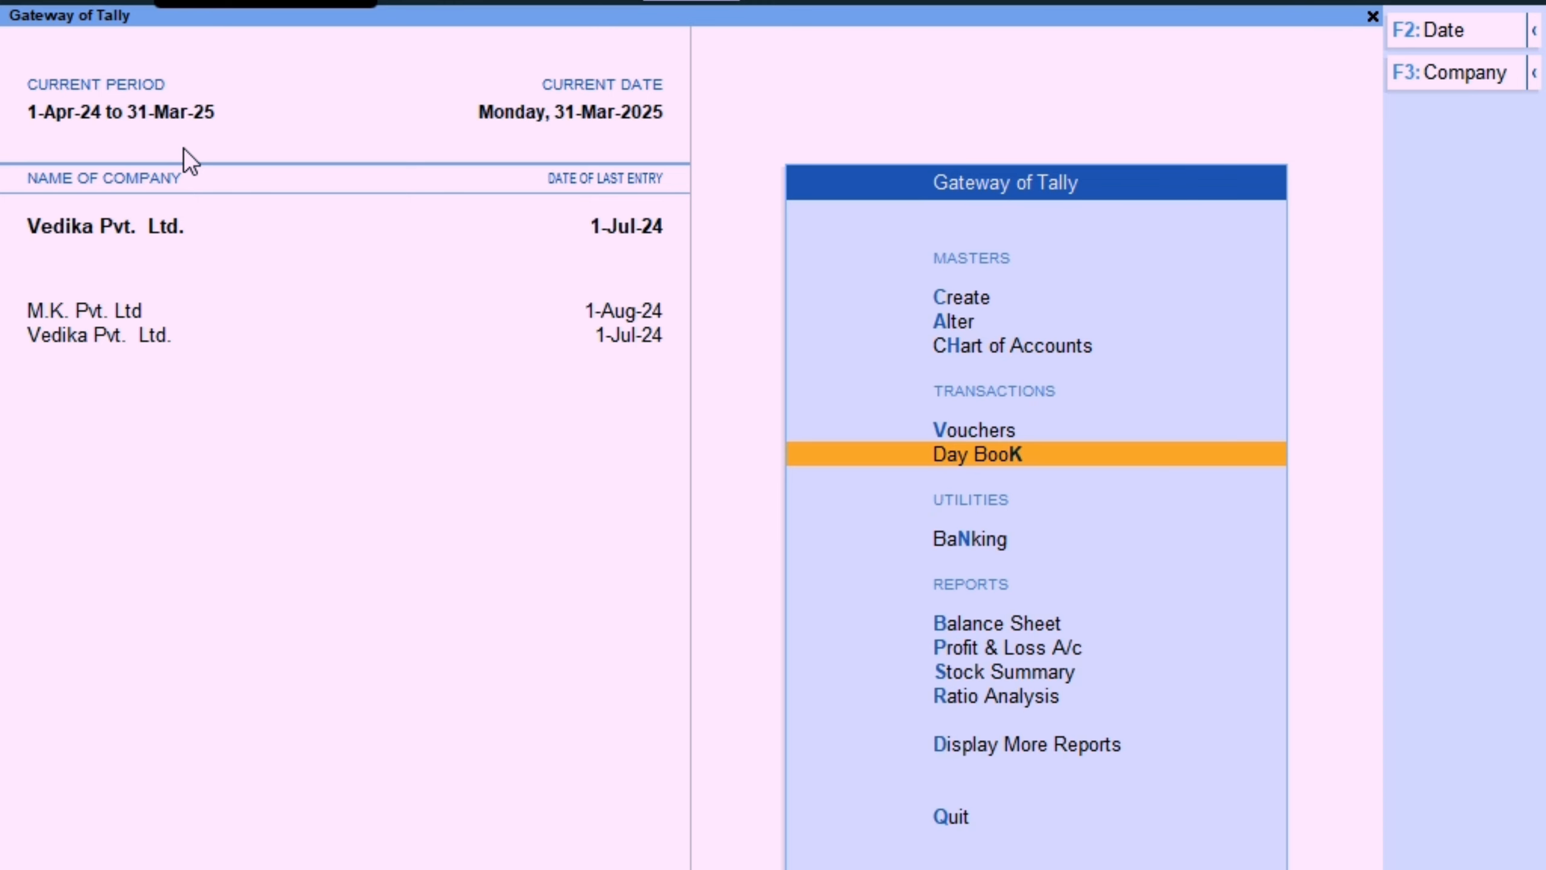
key("Return")
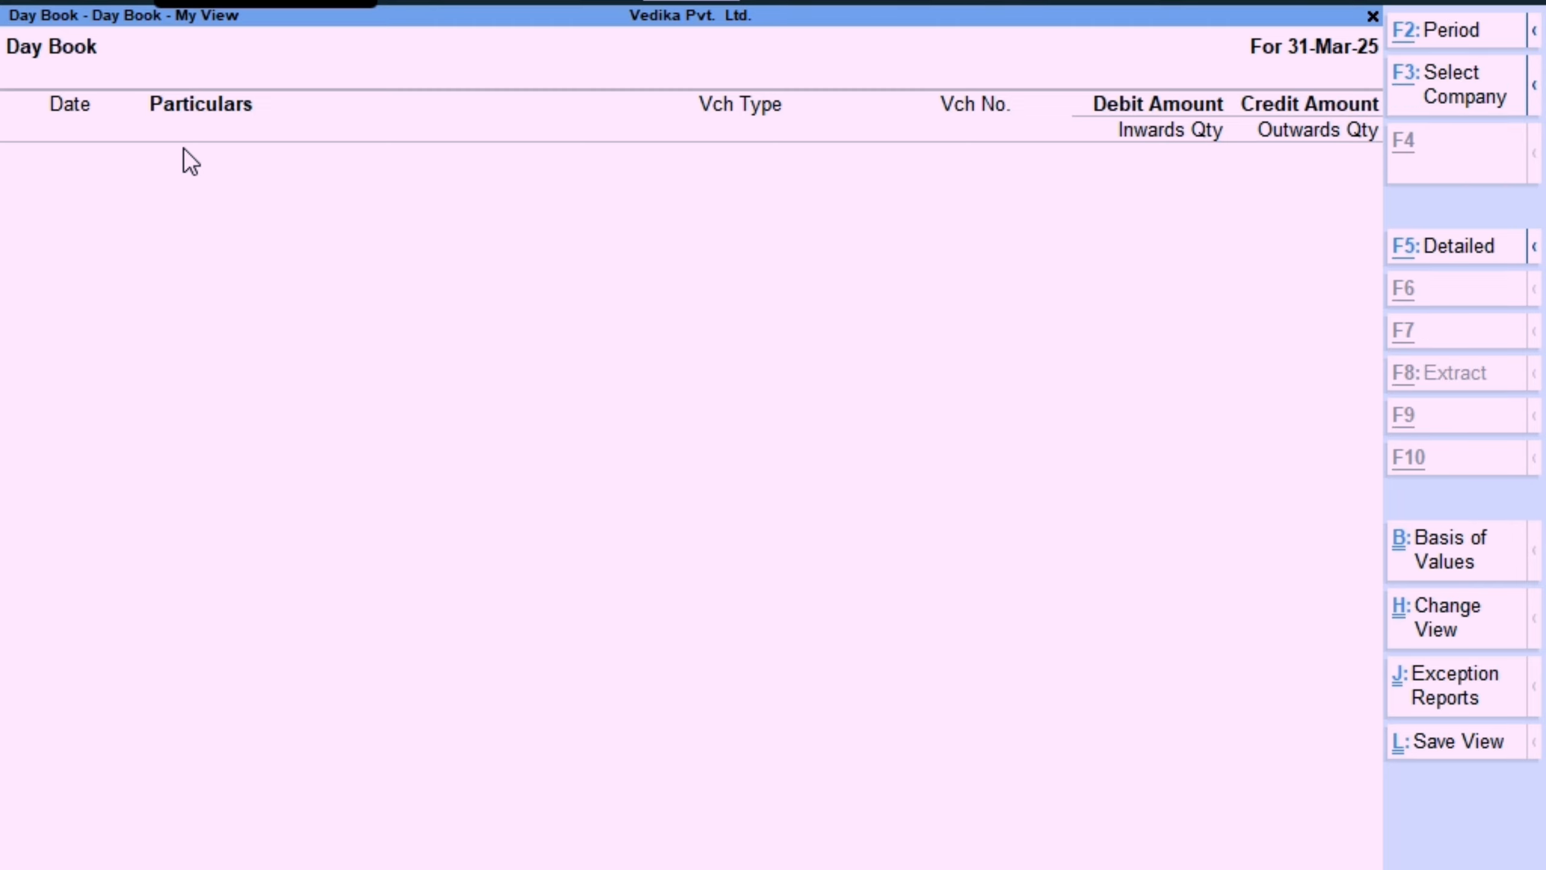
Set the Day Book period to run from 1-4-2024 to 1-5-2024.
key("alt+F2")
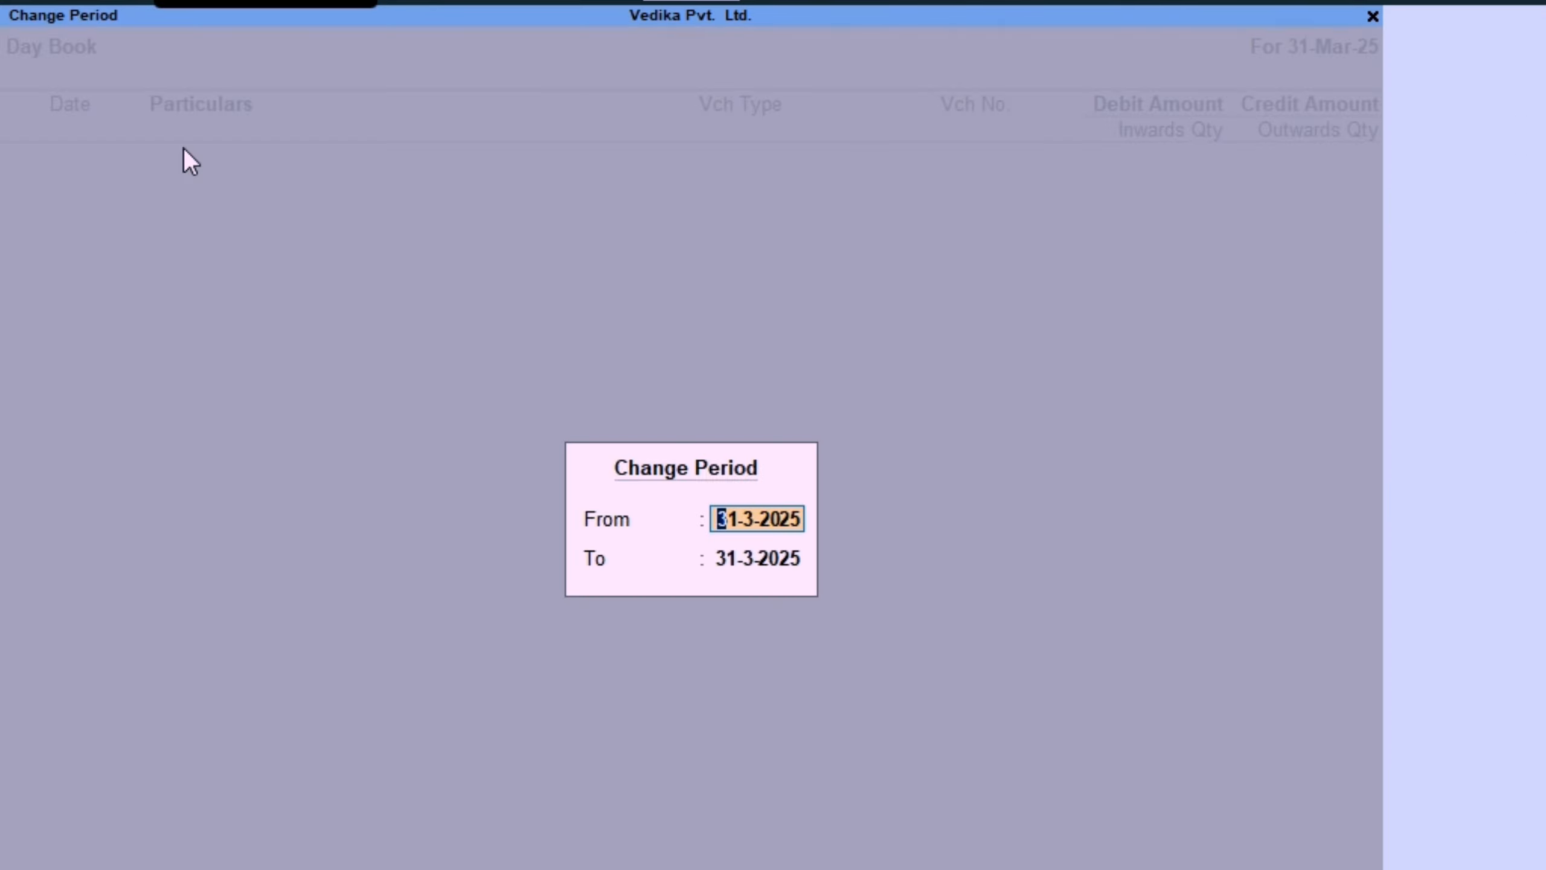
type("1/4/24")
key("Return")
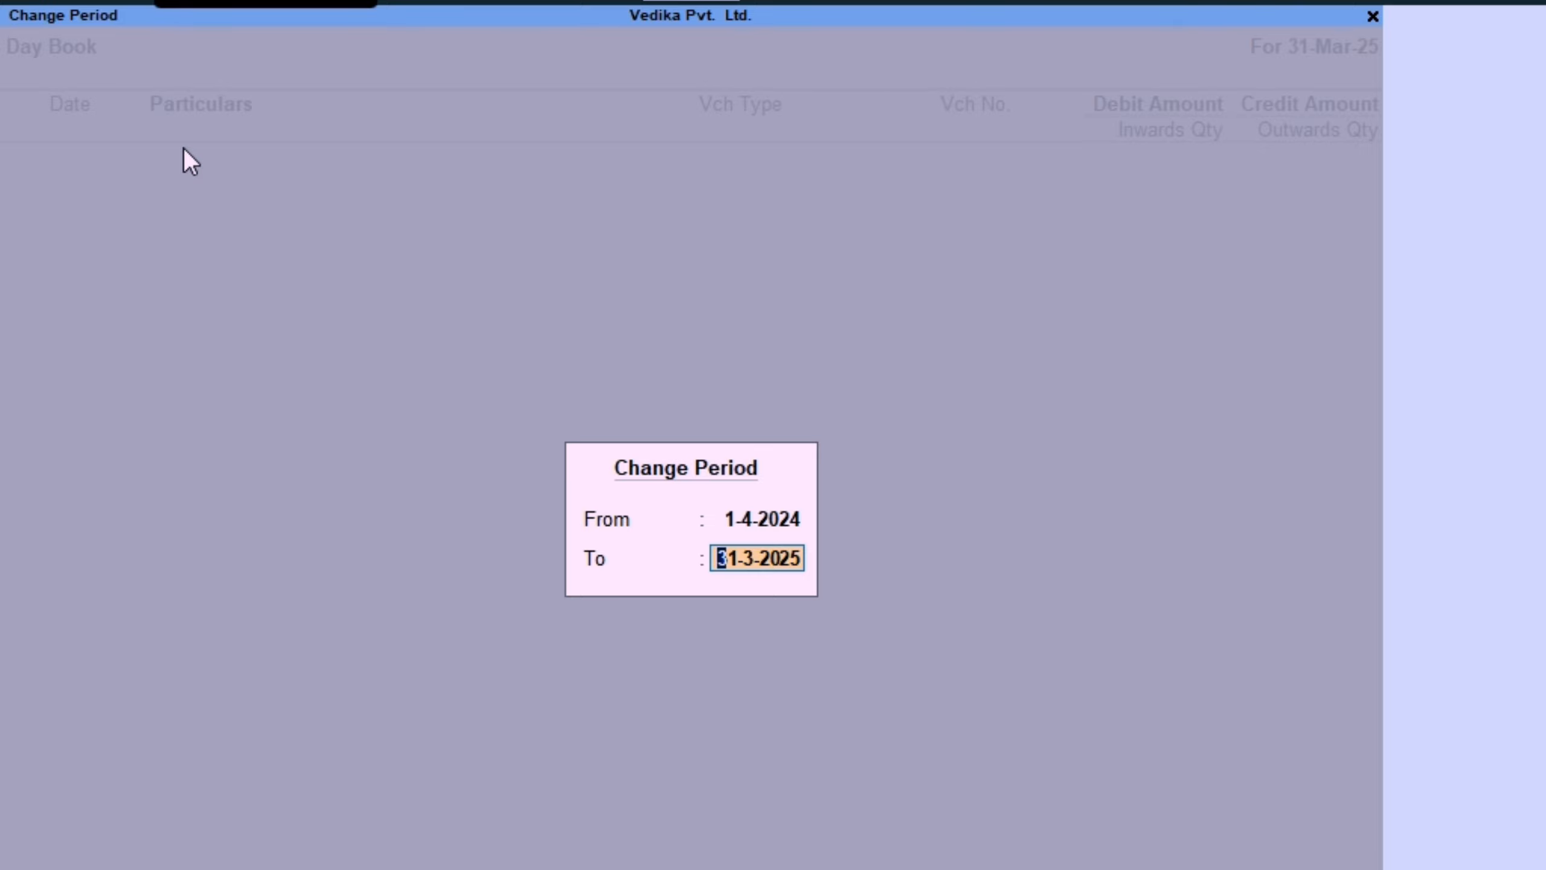
type("1/5")
key("Return")
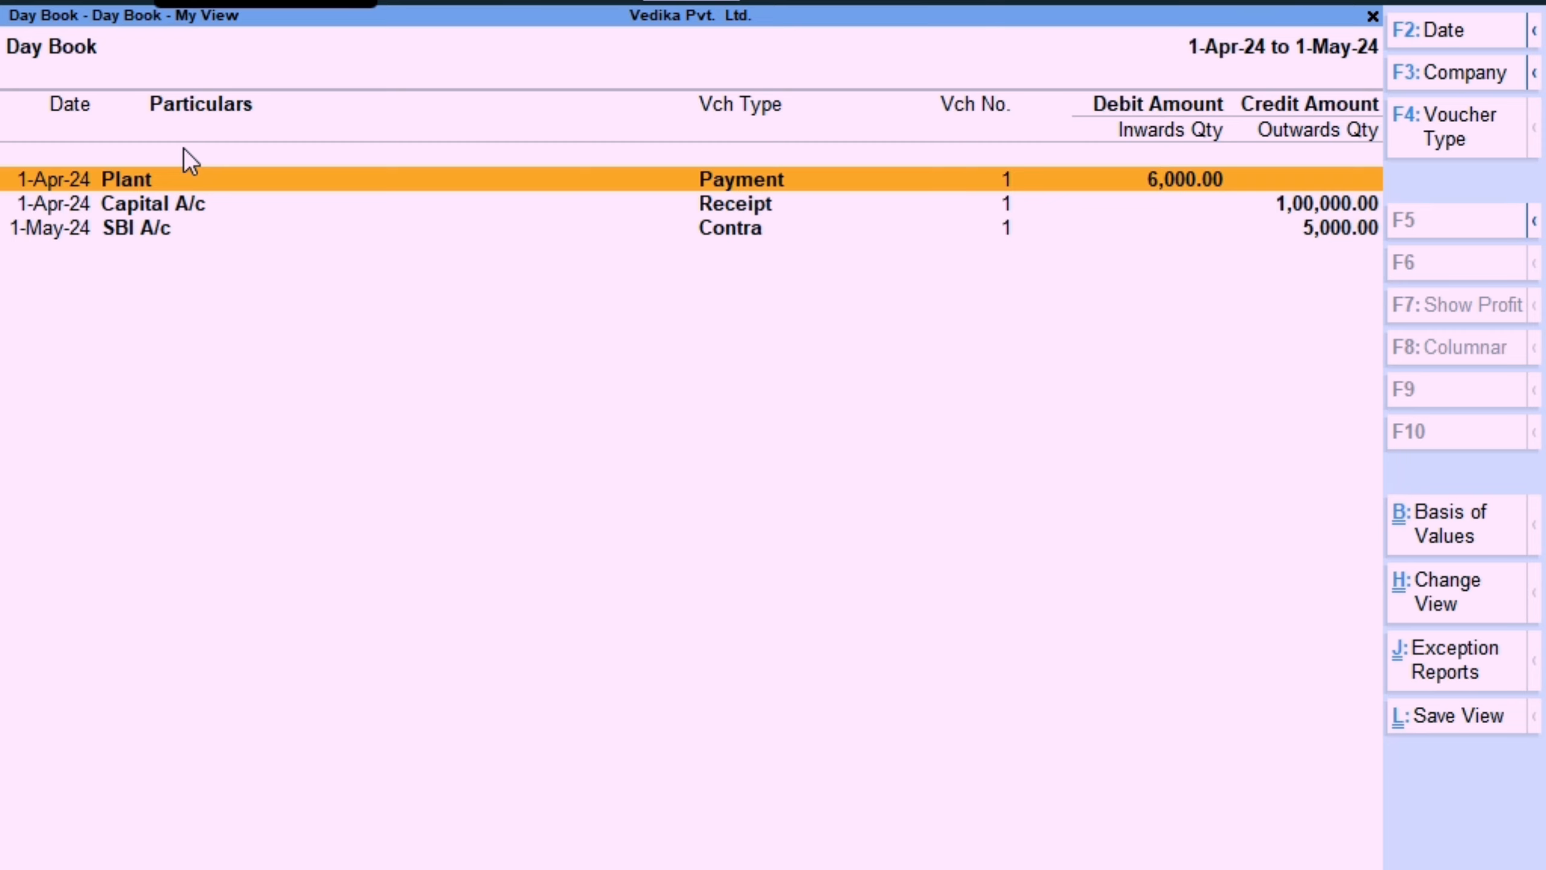
Look through the payment, receipt and contra entries in the Day Book and return to the Gateway.
key("Down")
key("Down")
key("Up")
key("Up")
key("Down")
key("Down")
key("Up")
key("Up")
key("Down")
key("Down")
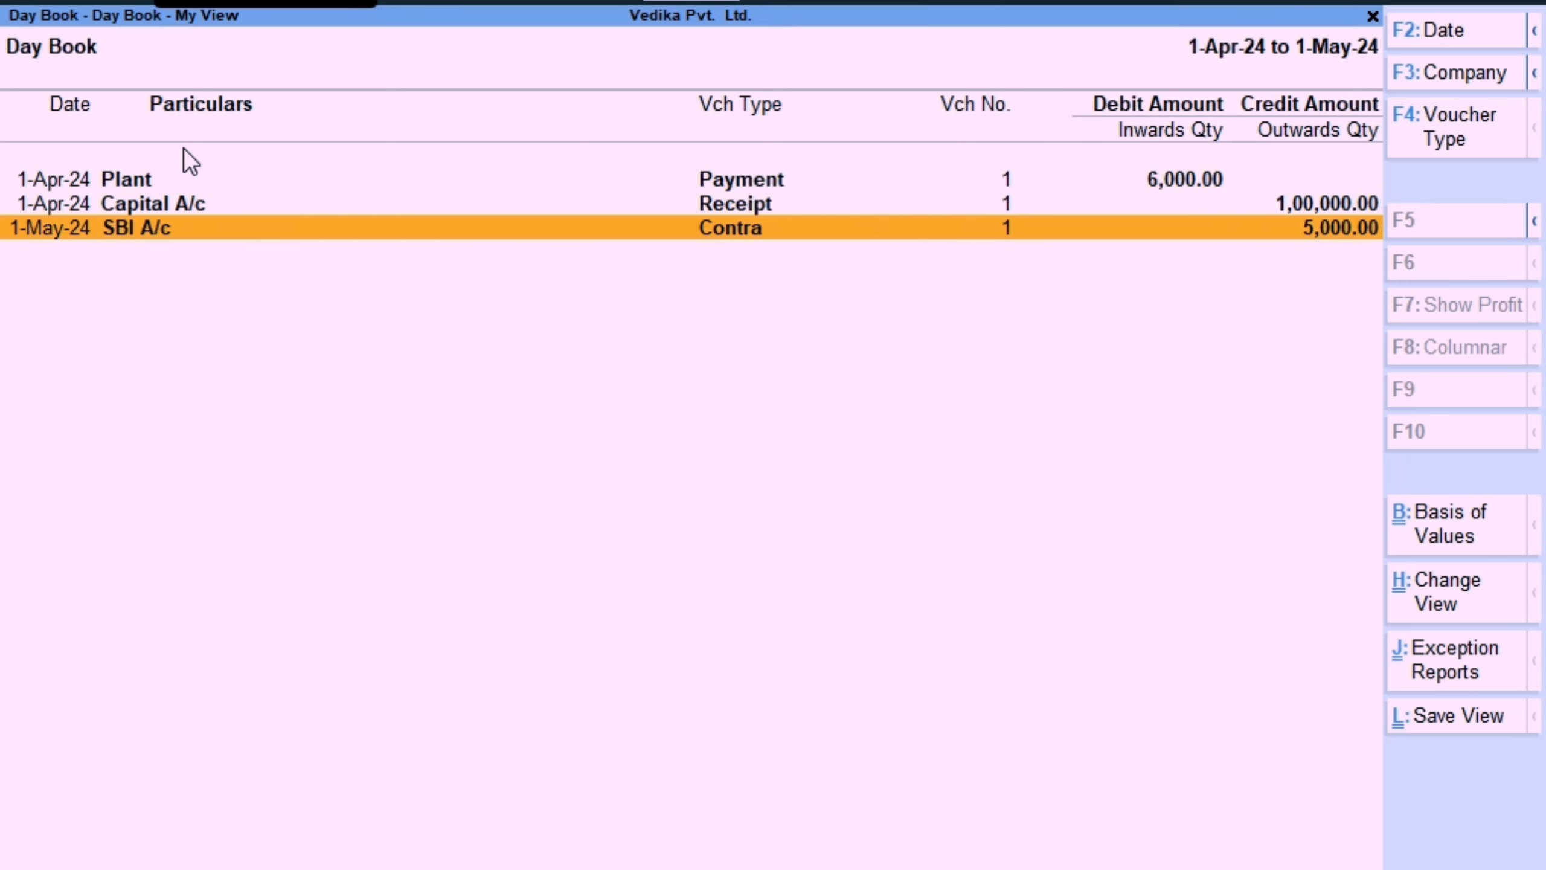
key("Up")
key("Up")
key("Down")
key("Down")
key("Escape")
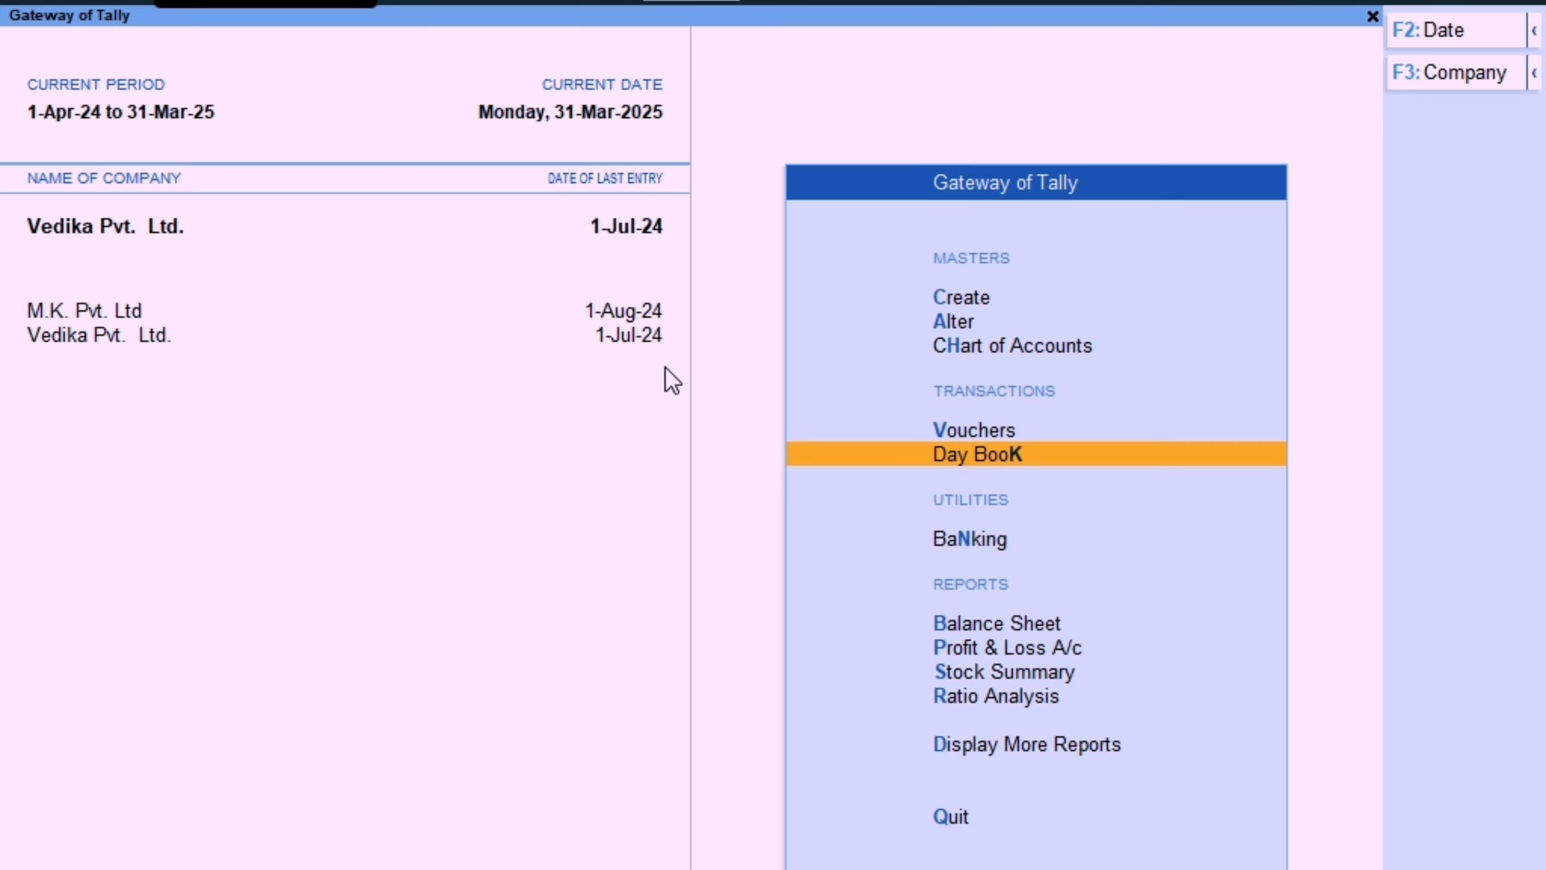
Start a contra voucher and set its voucher date to 1-May-24.
key("Up")
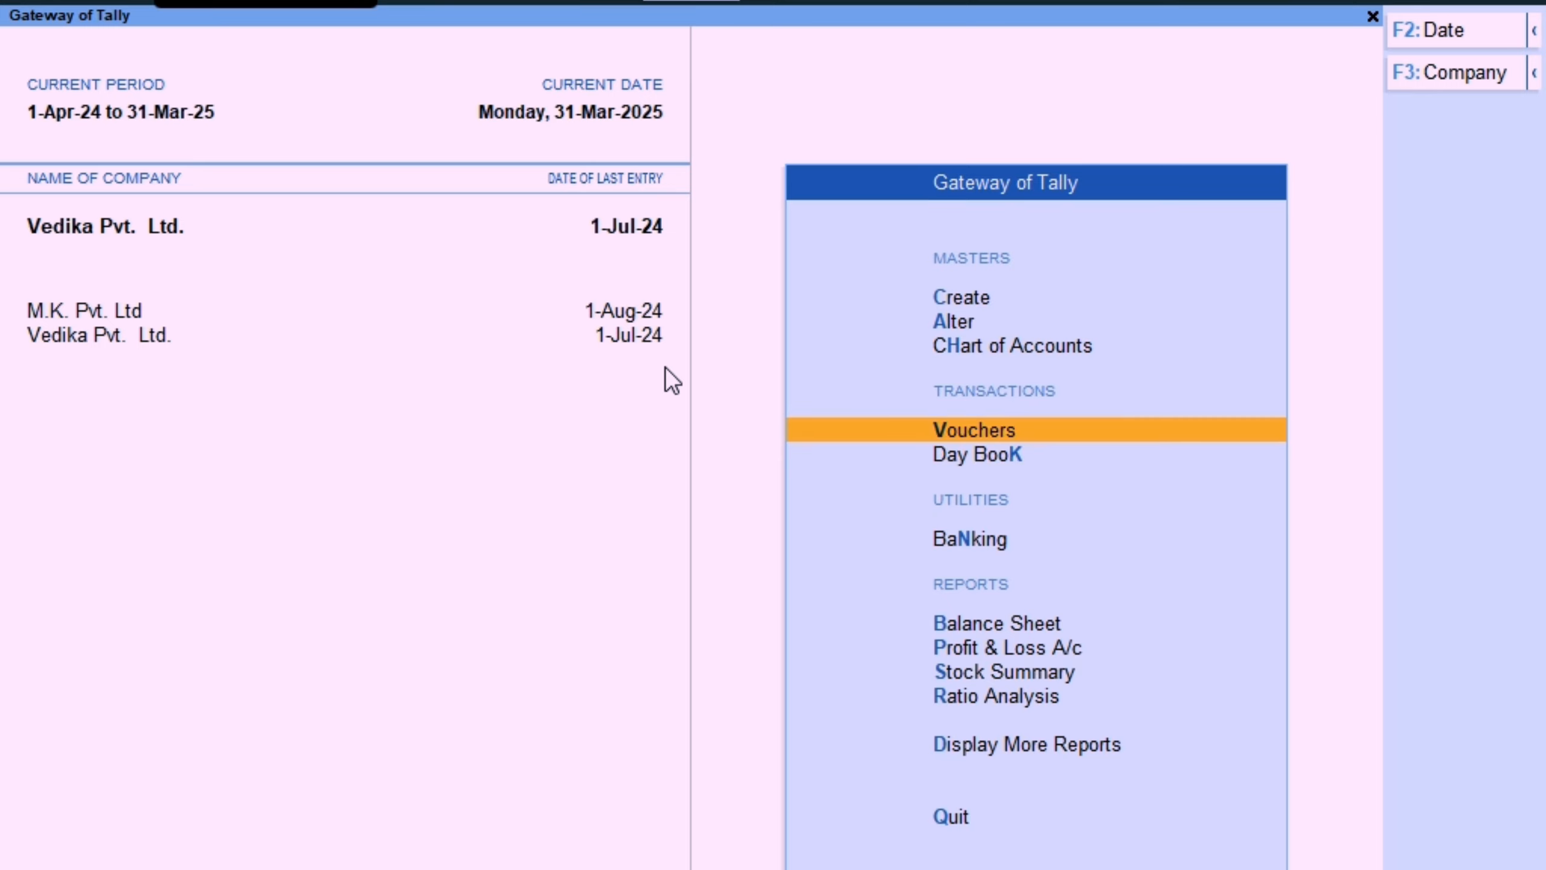
key("Return")
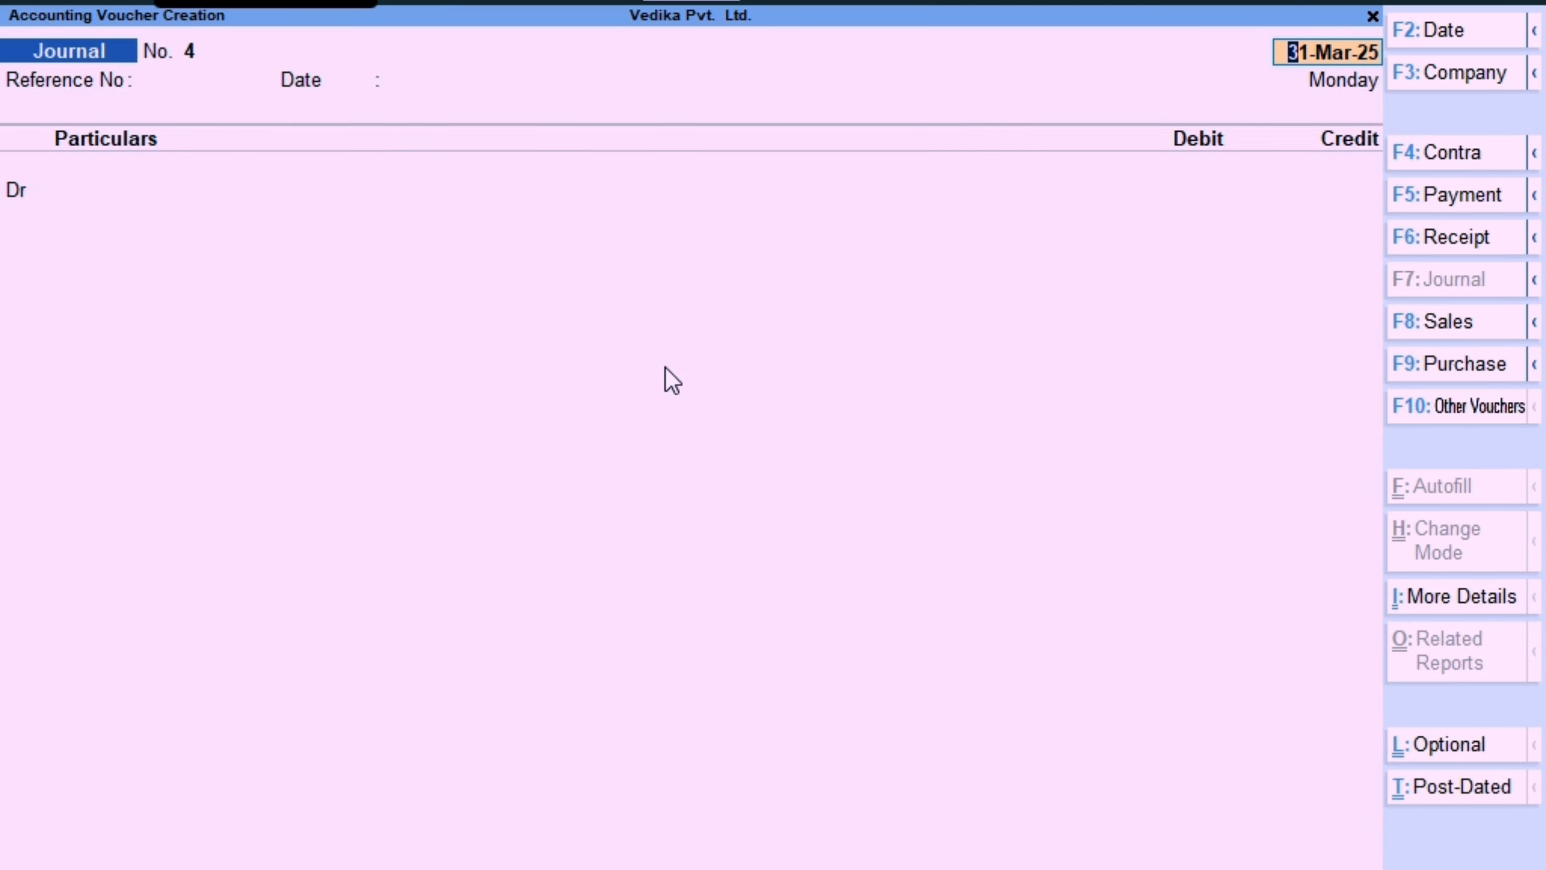
key("F4")
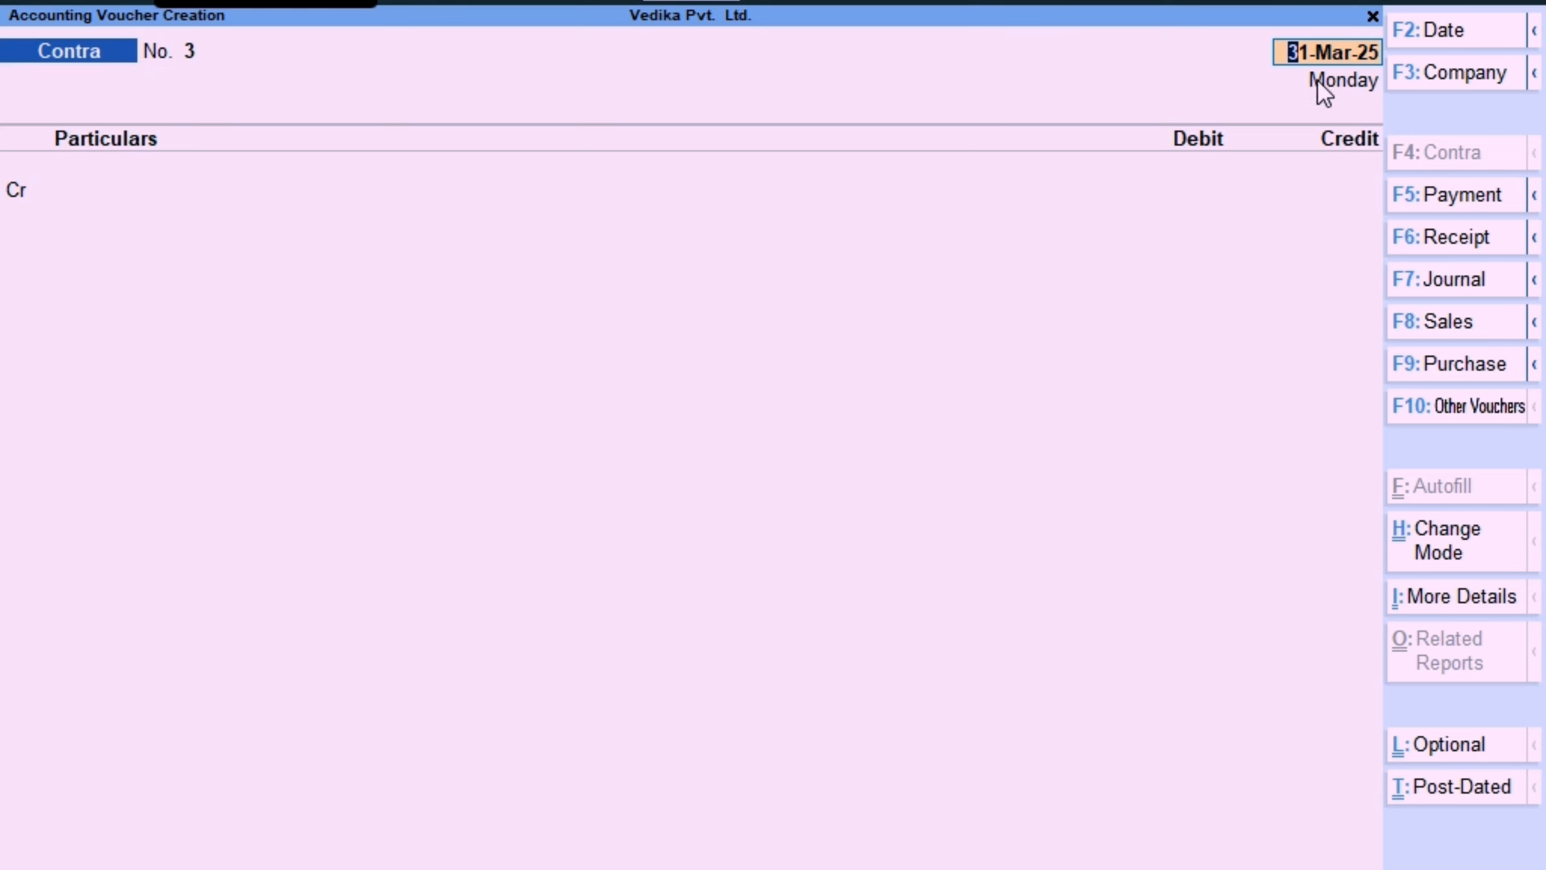
key("F2")
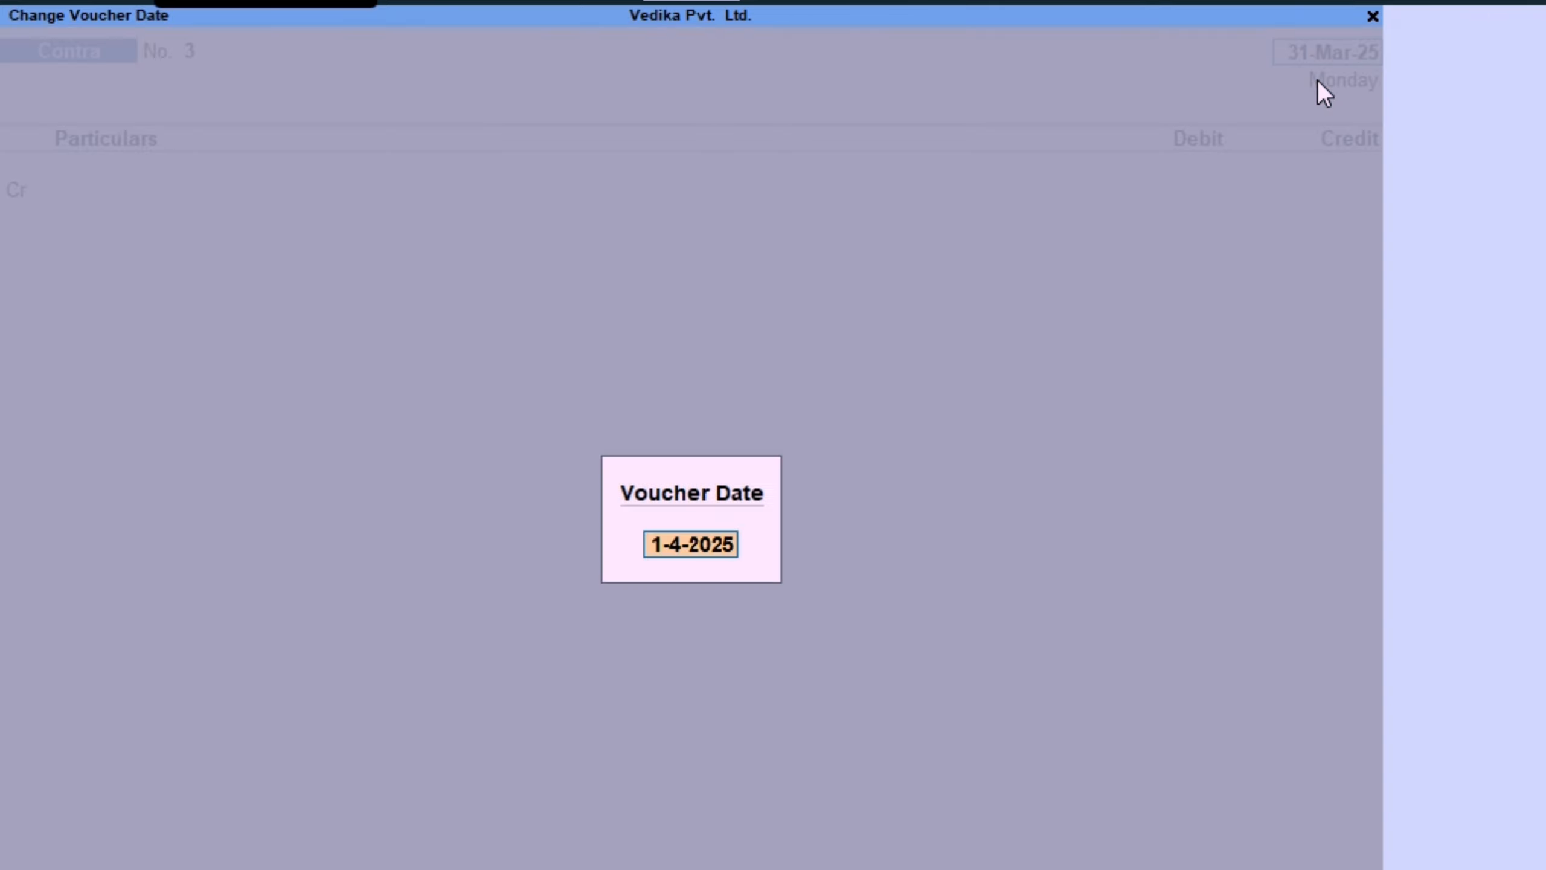
type("1/5")
key("Return")
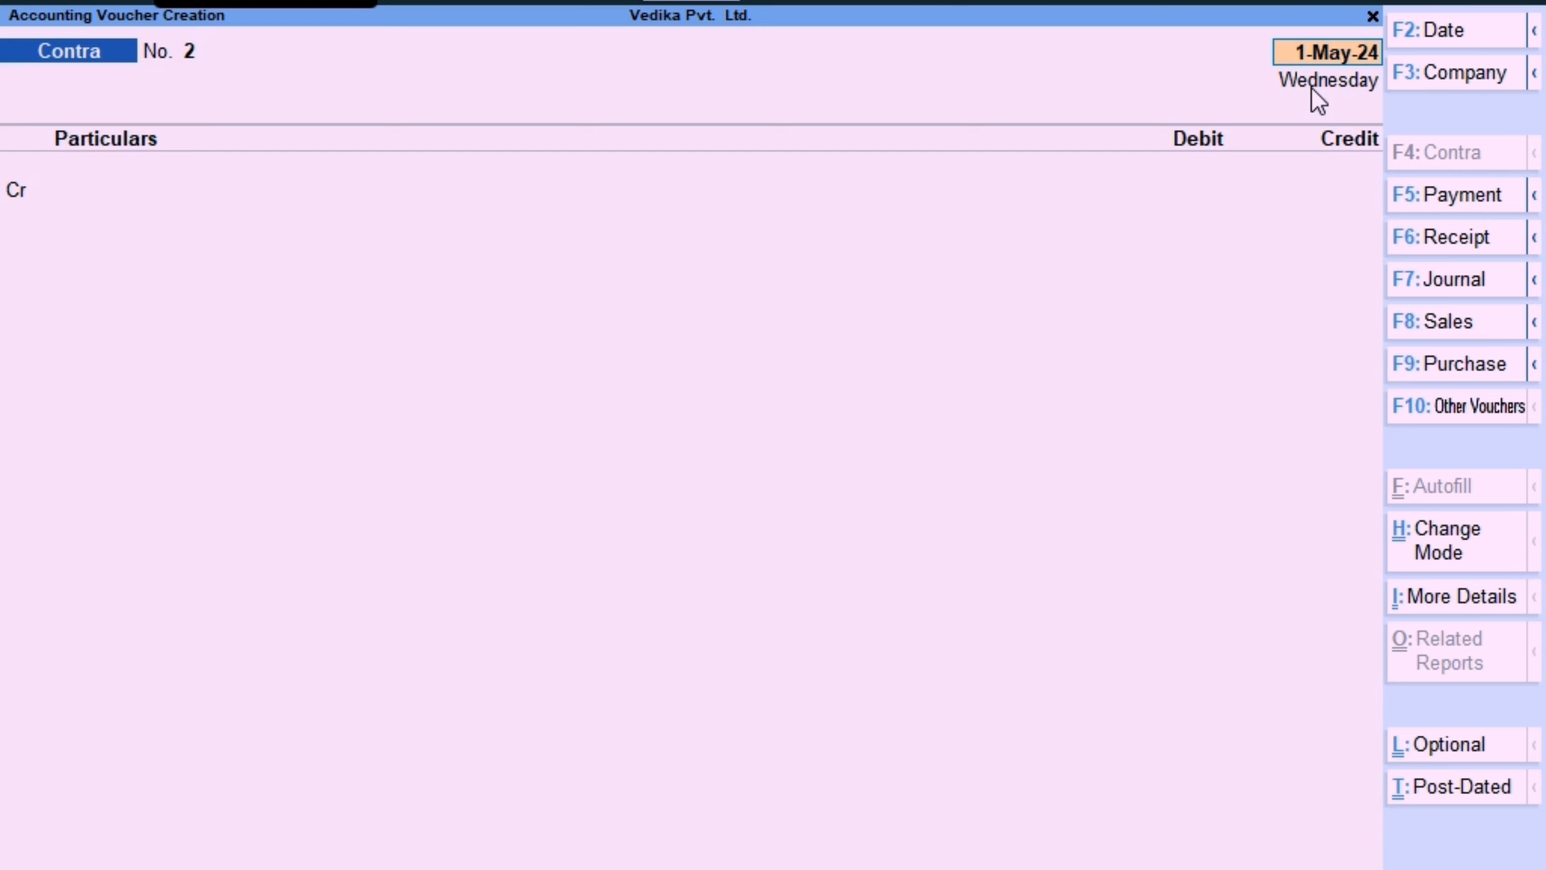
Choose SBI A/c as the credit ledger of the contra voucher.
key("Return")
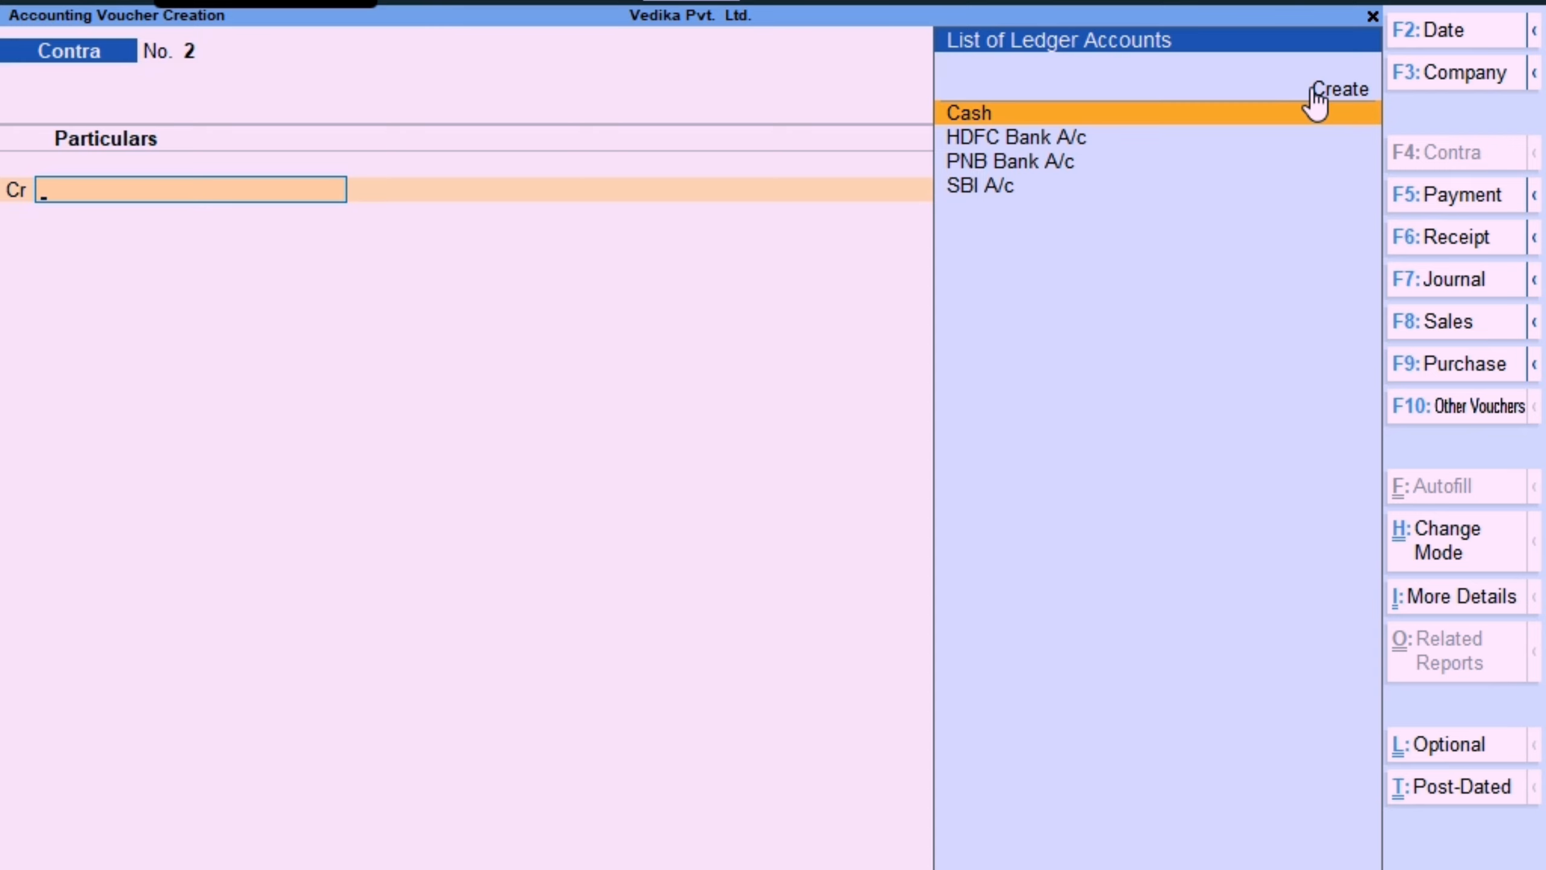
key("Down")
key("Down")
key("Down")
key("Up")
key("Up")
key("Up")
key("Down")
key("Down")
key("Down")
key("Up")
key("Down")
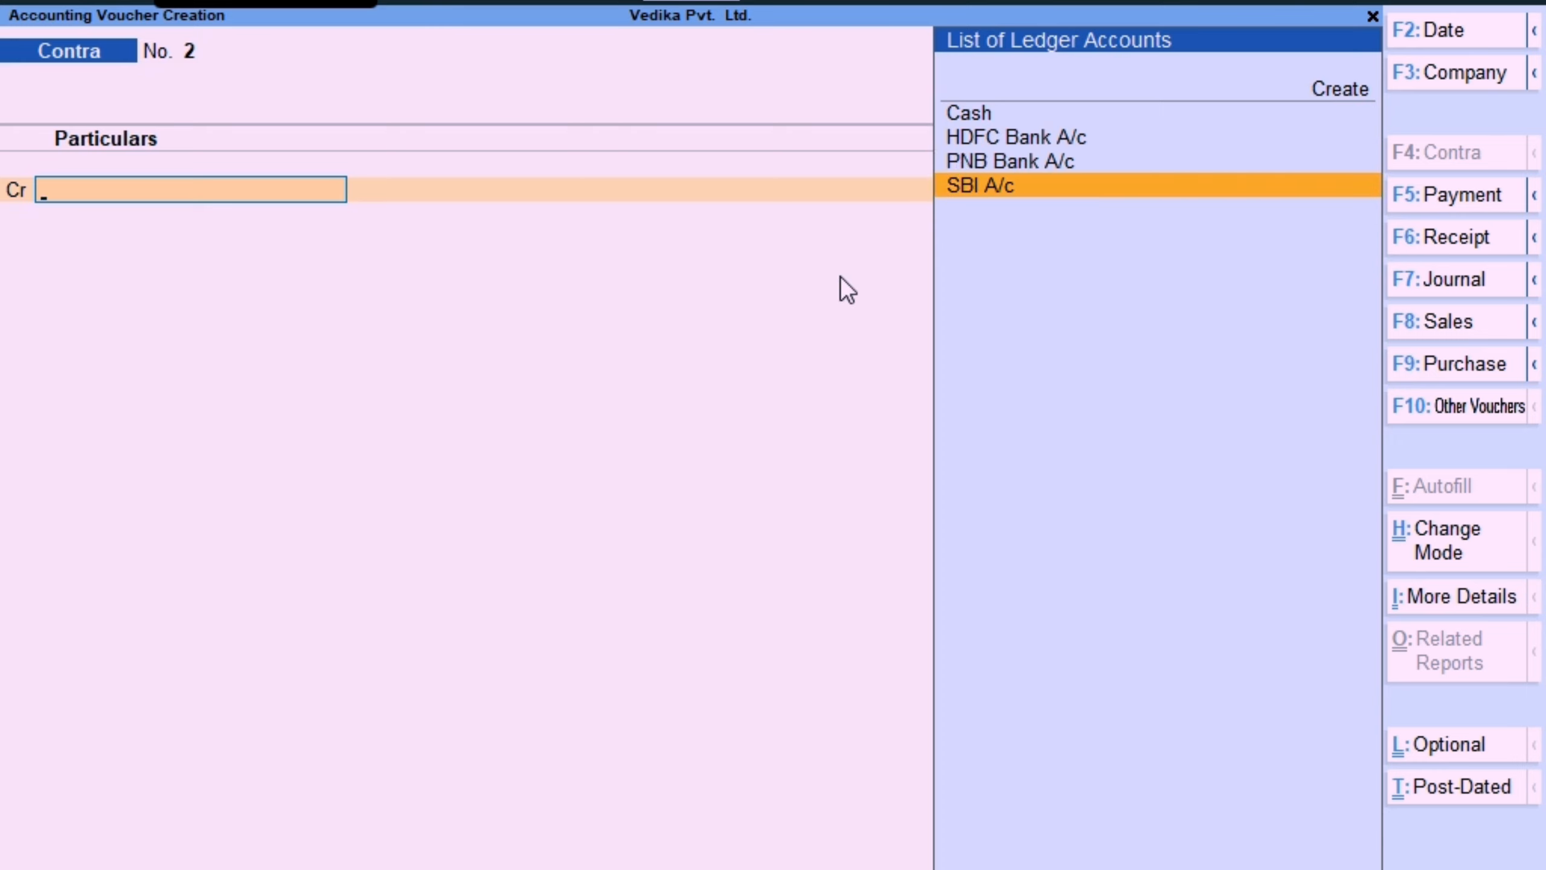
left_click(981, 196)
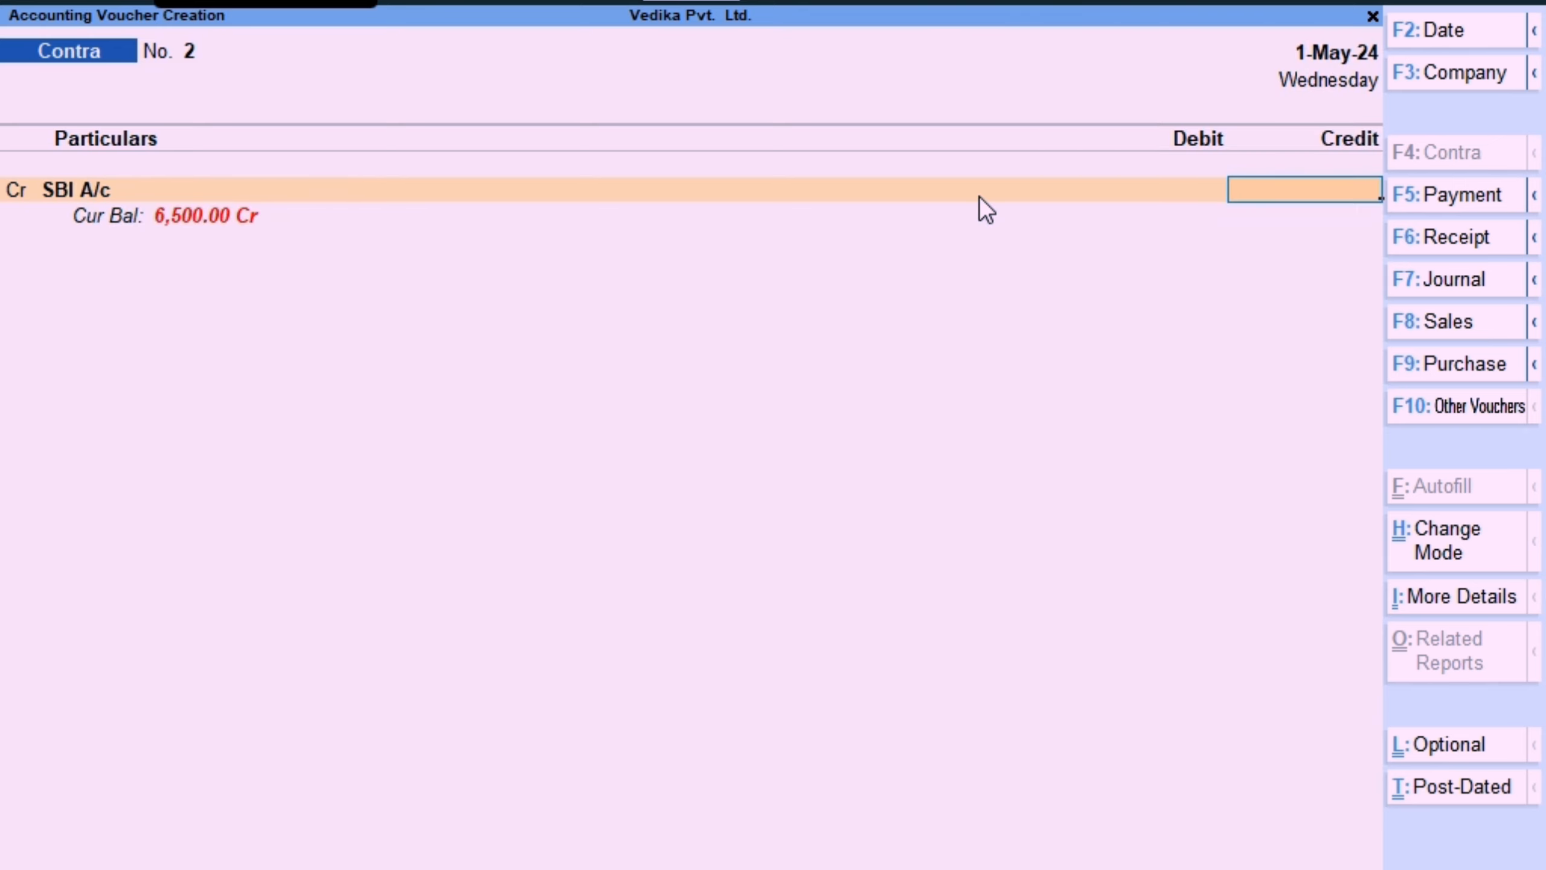
Rename the SBI A/c ledger to Sbl Bank A/c from within the voucher, save it, and leave the voucher unsaved.
key("BackSpace")
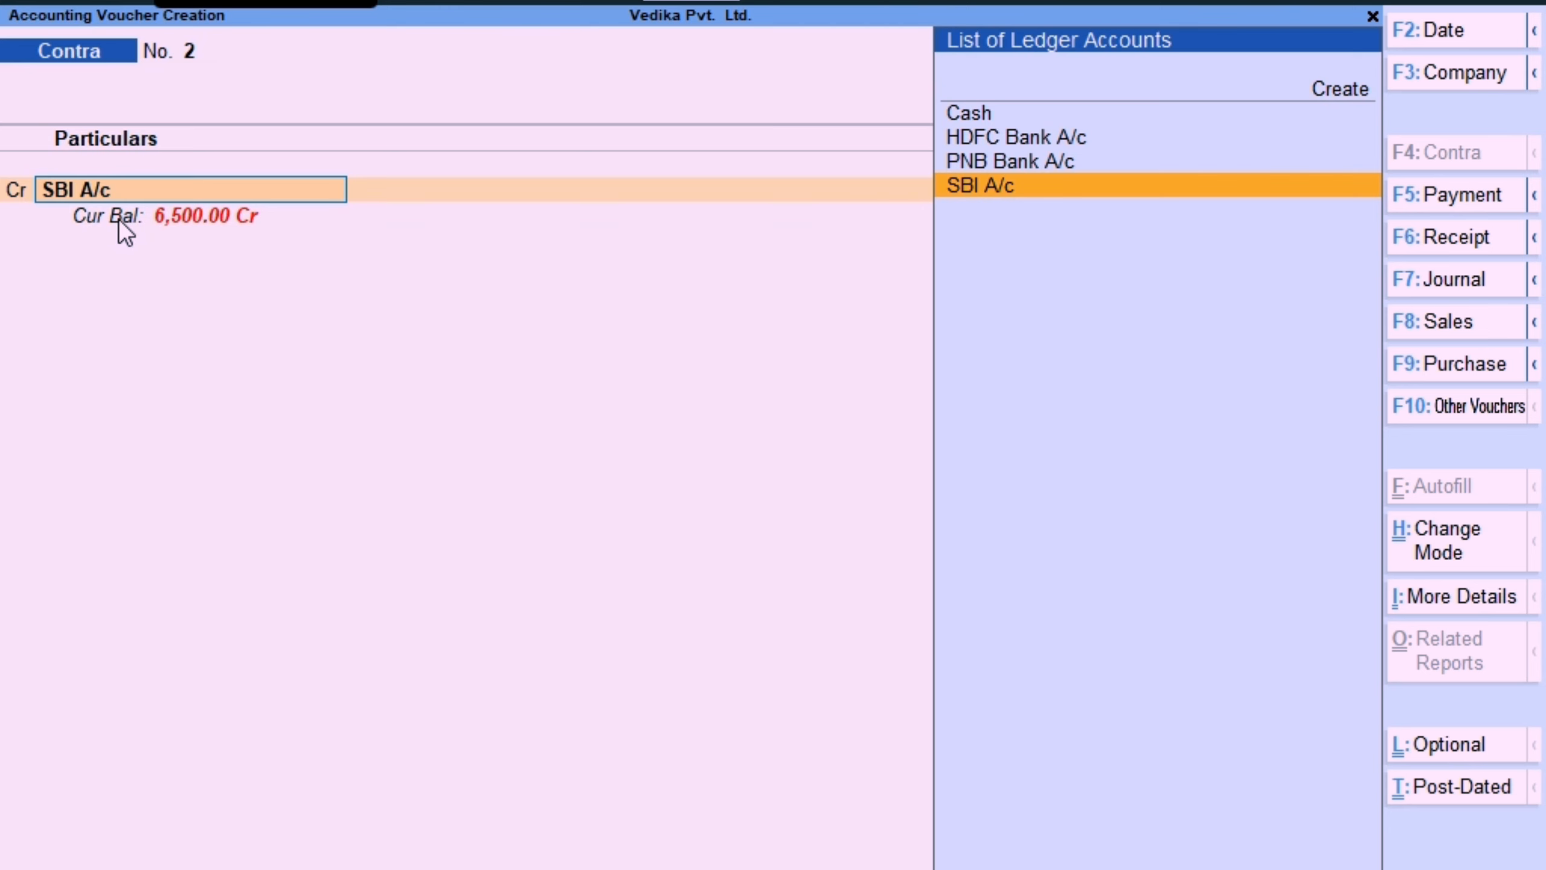
key("ctrl+Return")
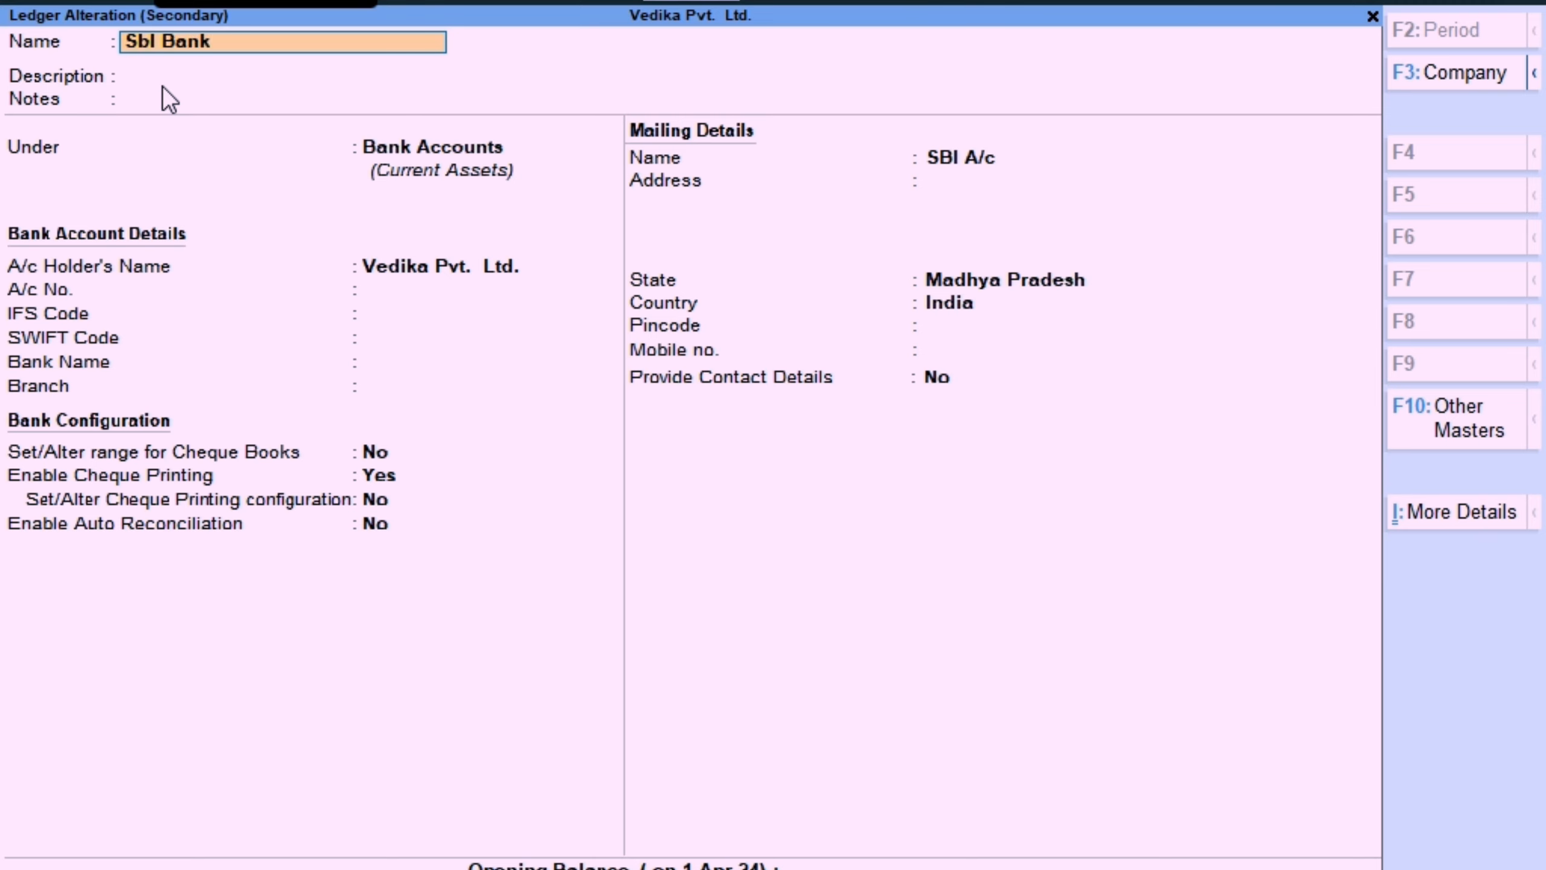
type("A/c")
key("Return")
key("Return")
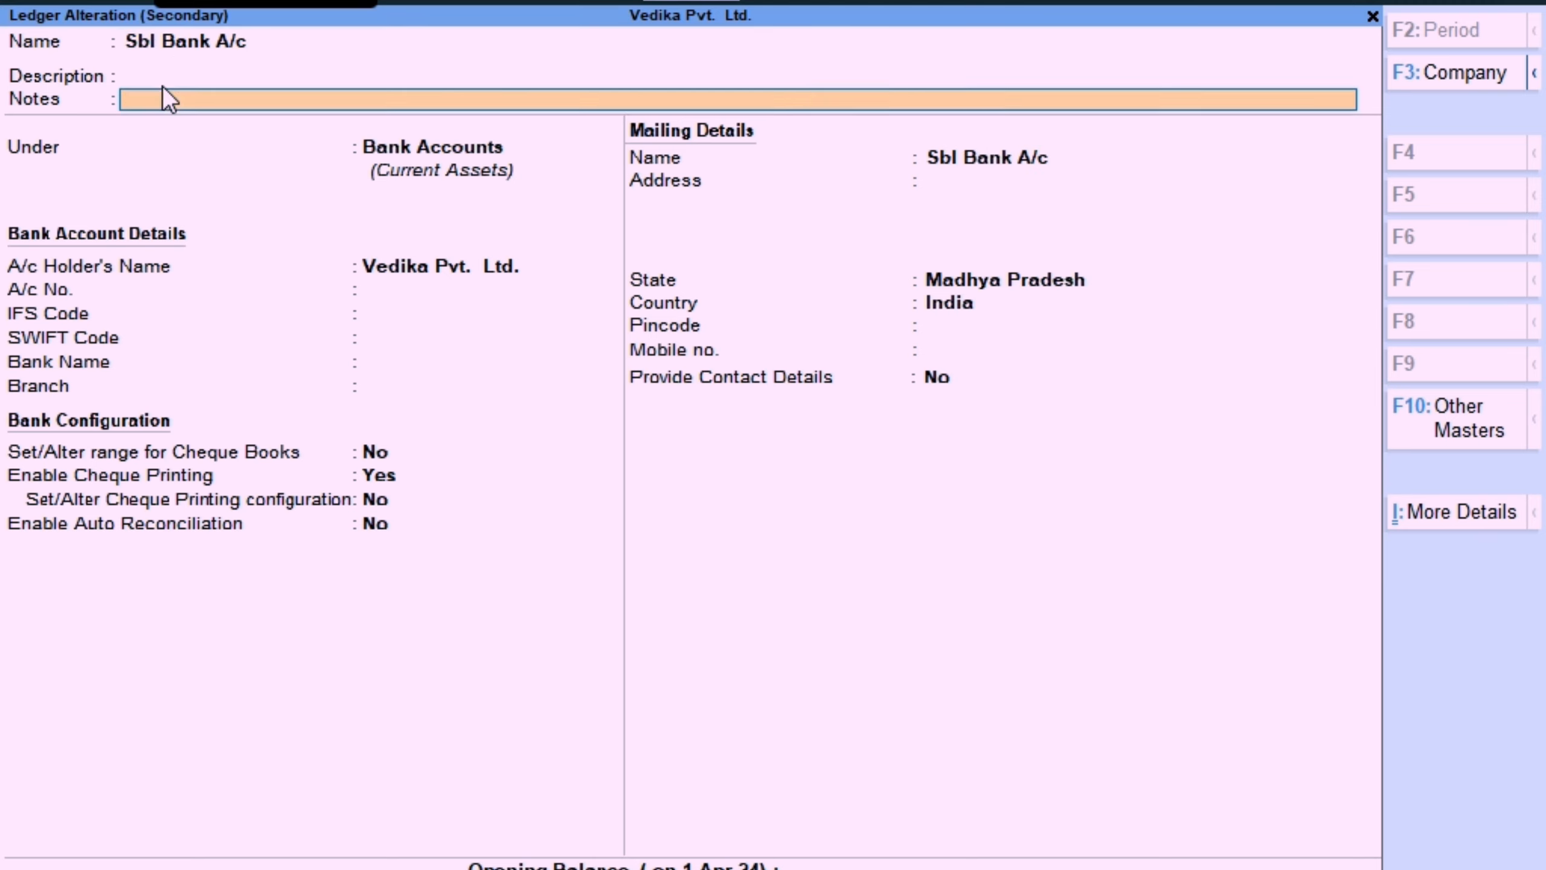
key("Return")
key("Return")
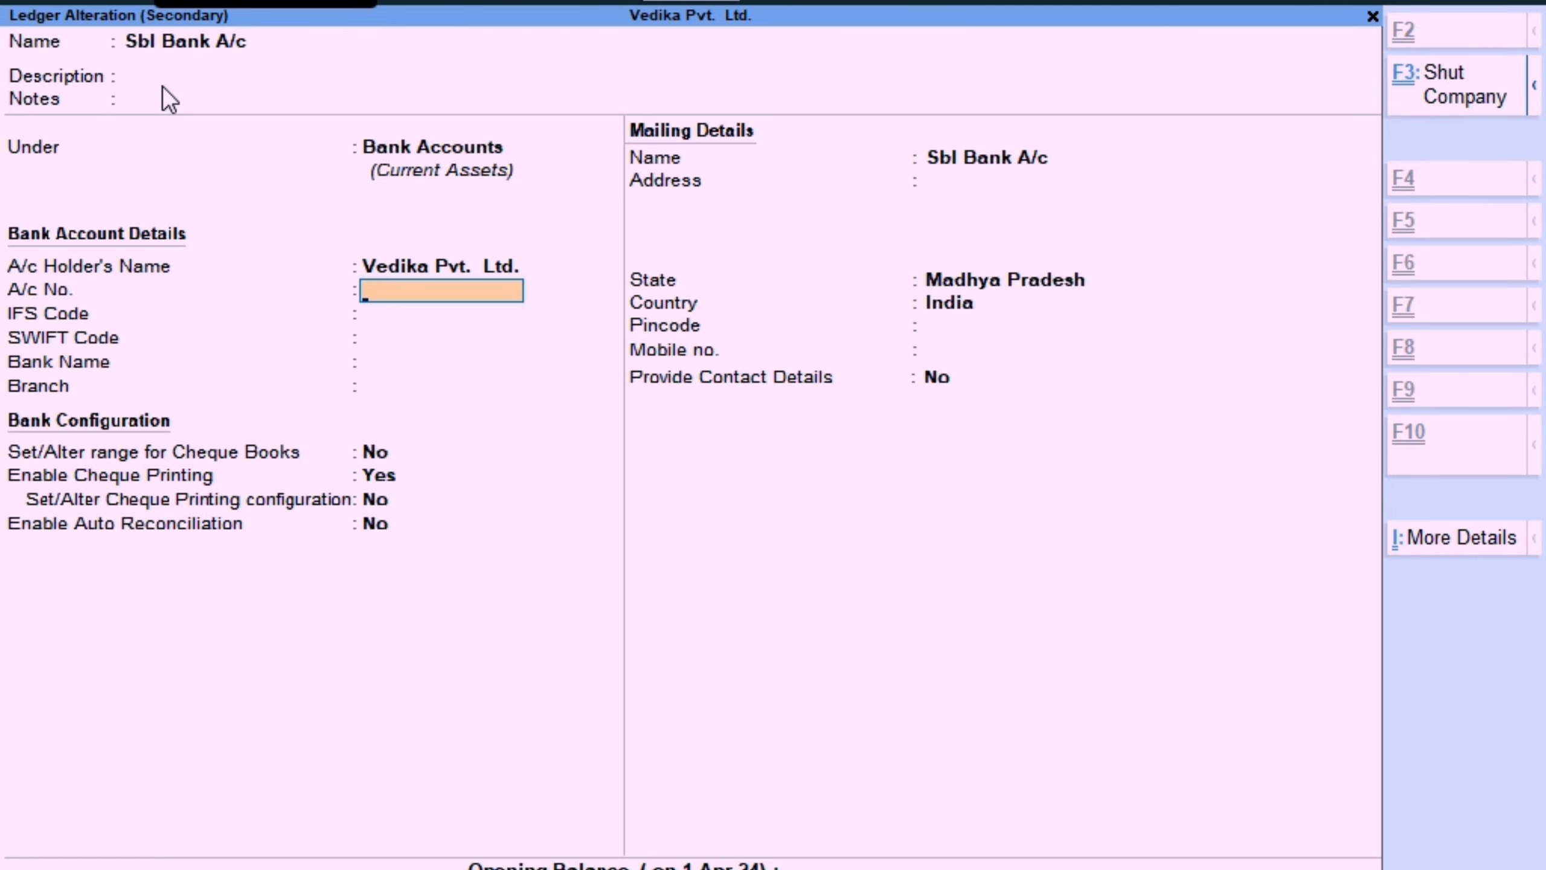
key("ctrl+a")
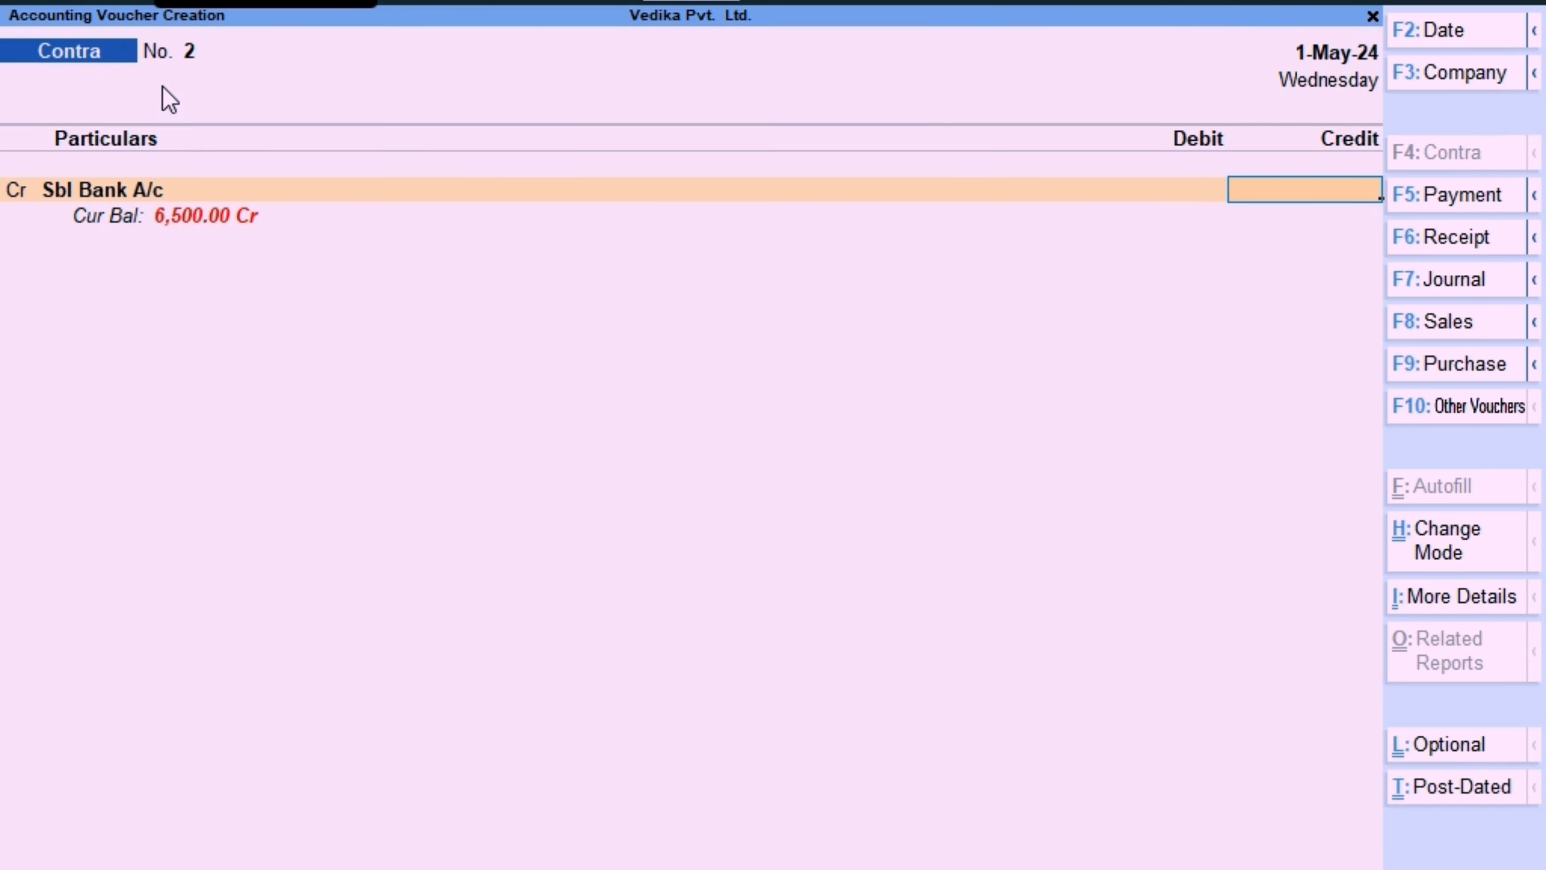
key("Escape")
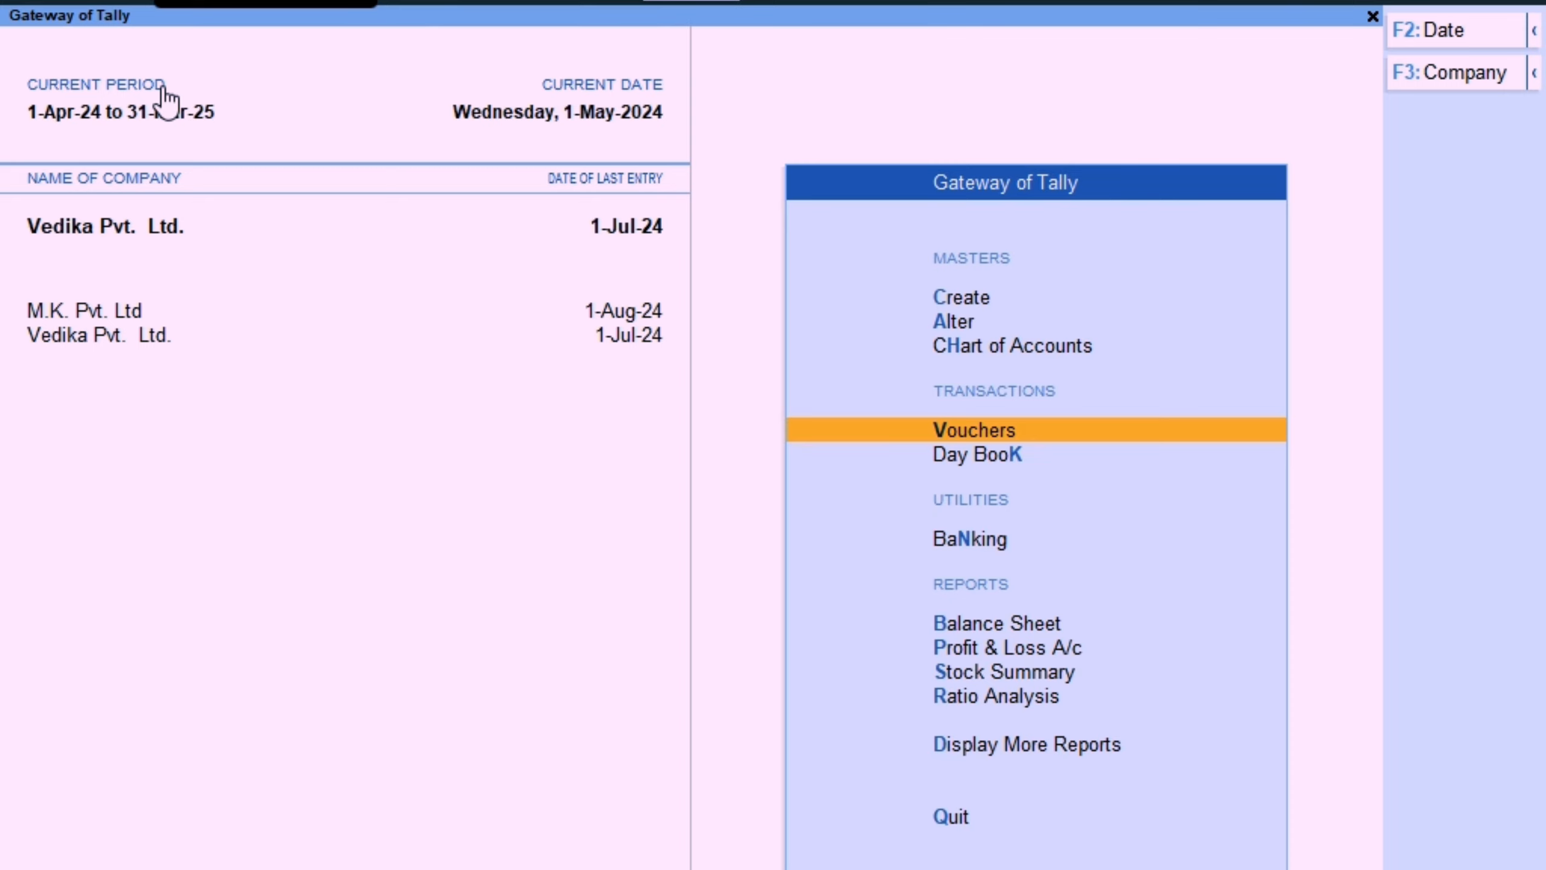
Record a contra voucher dated 1-May-24 crediting Cash and debiting Sbl Bank A/c with 5,000, and save it.
key("Return")
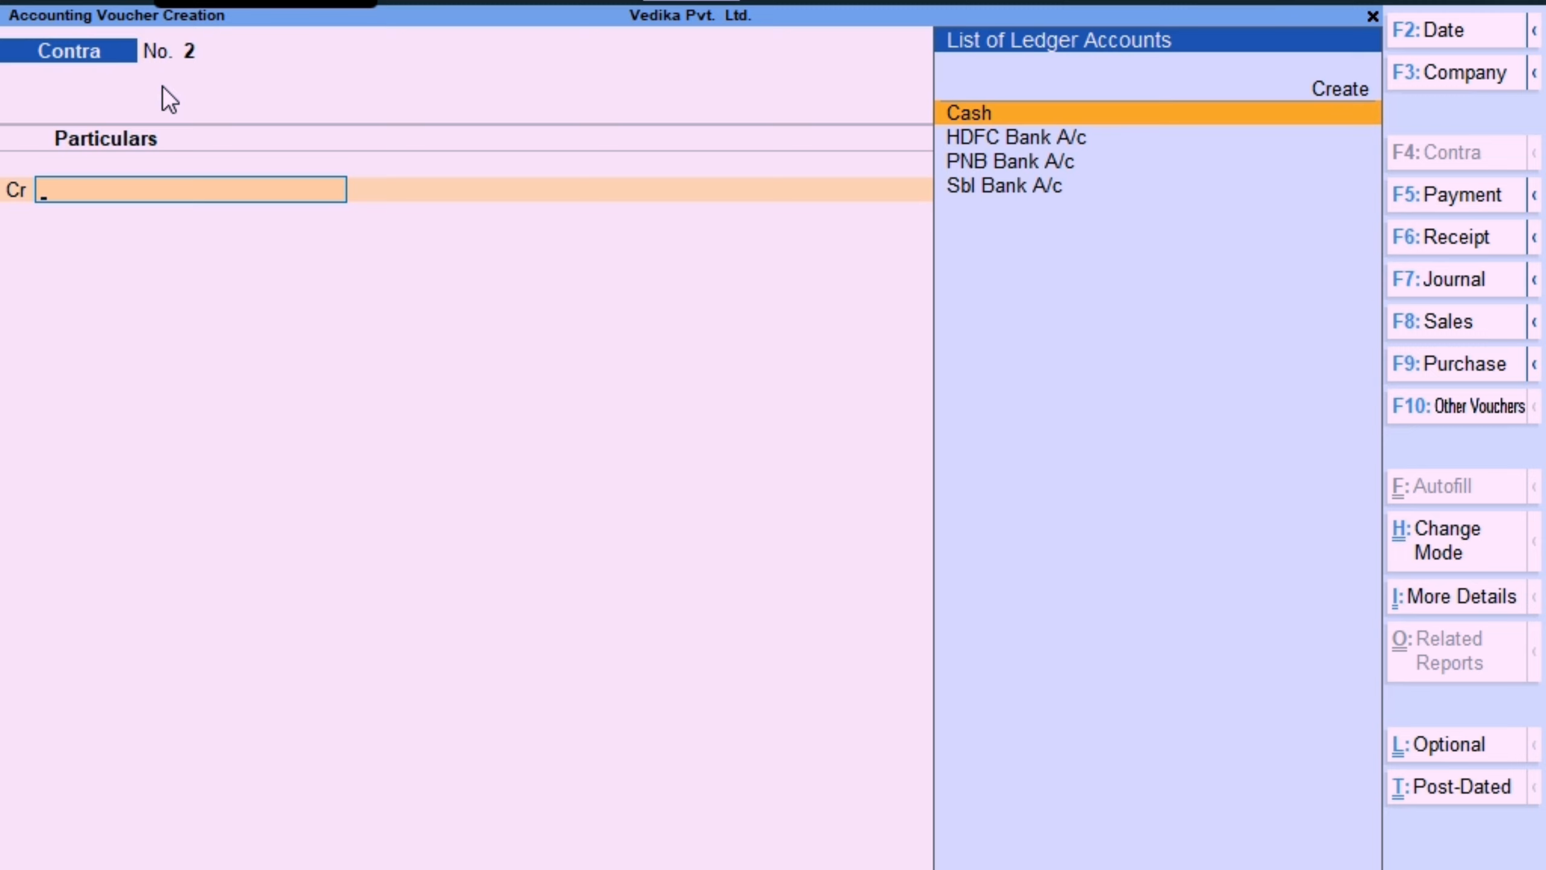
key("Return")
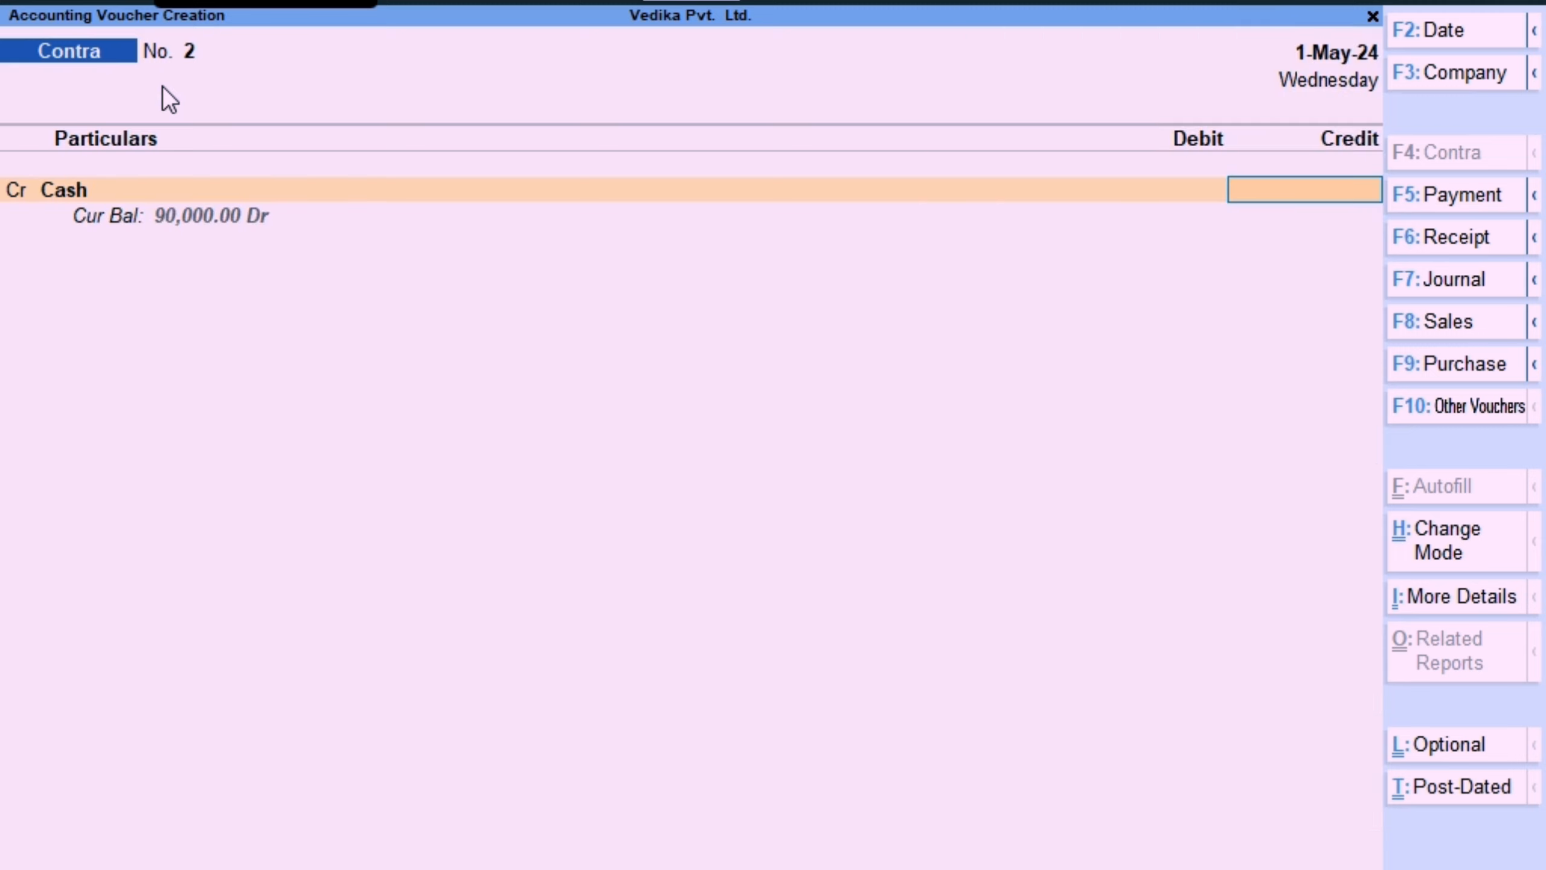
type("5000")
key("Return")
key("Return")
key("Return")
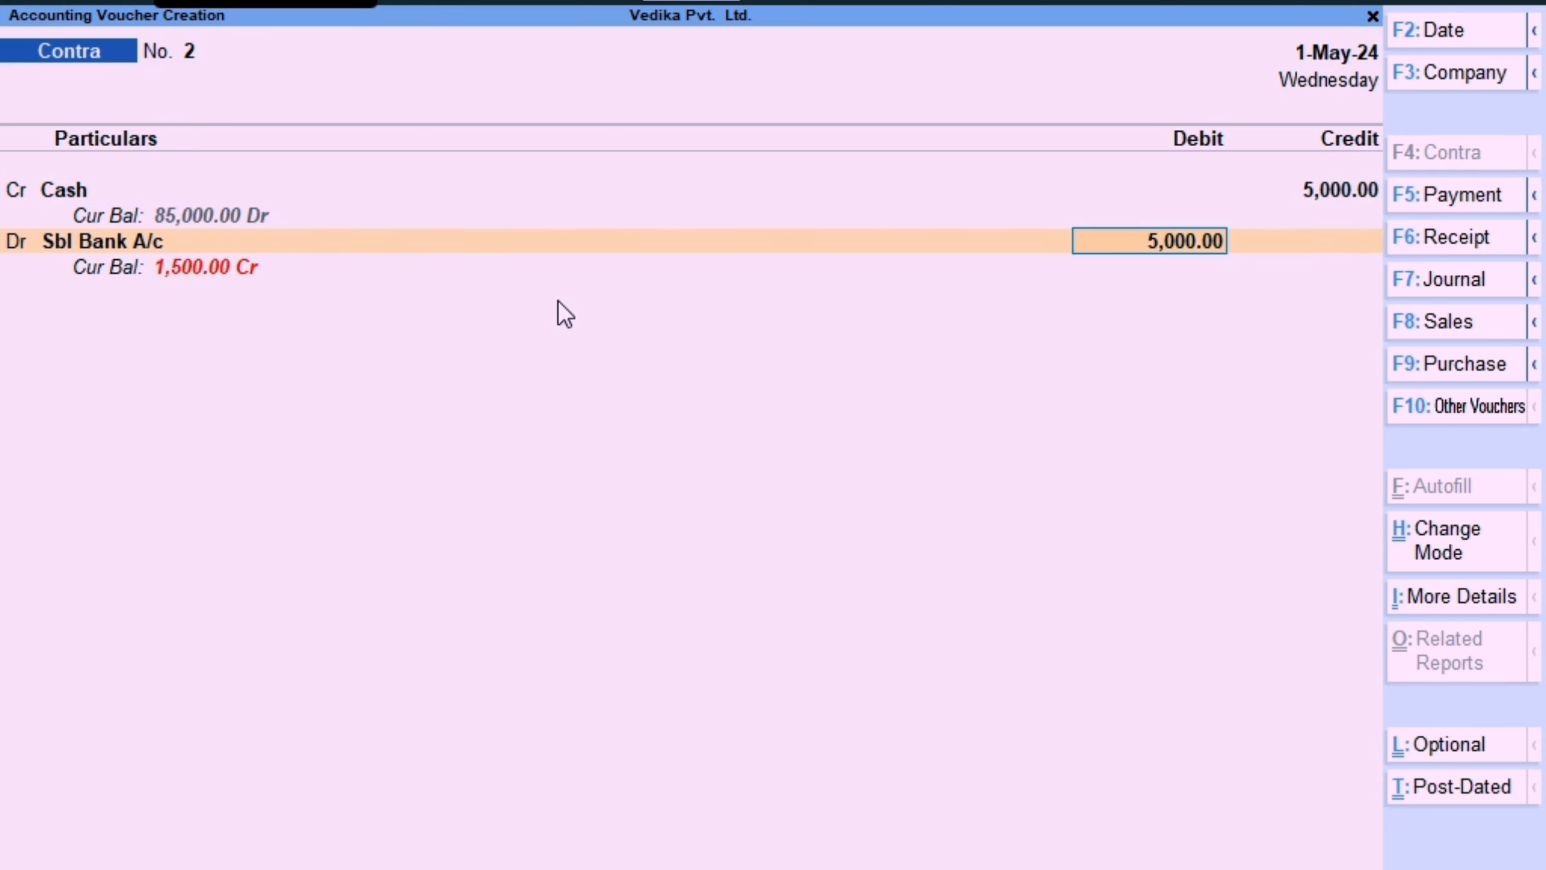
key("ctrl")
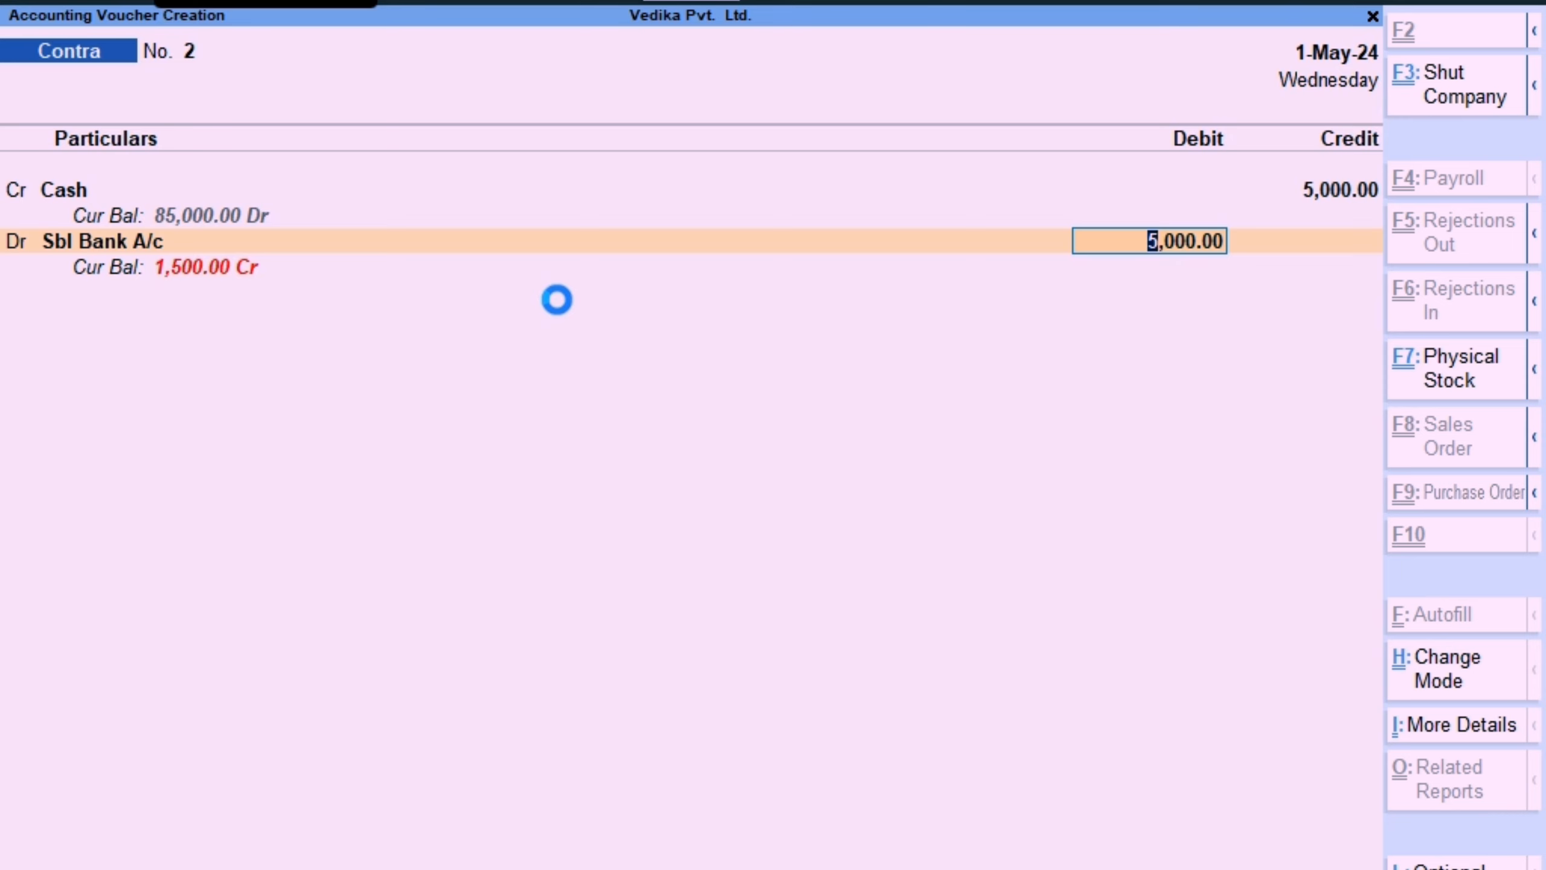
key("ctrl+a")
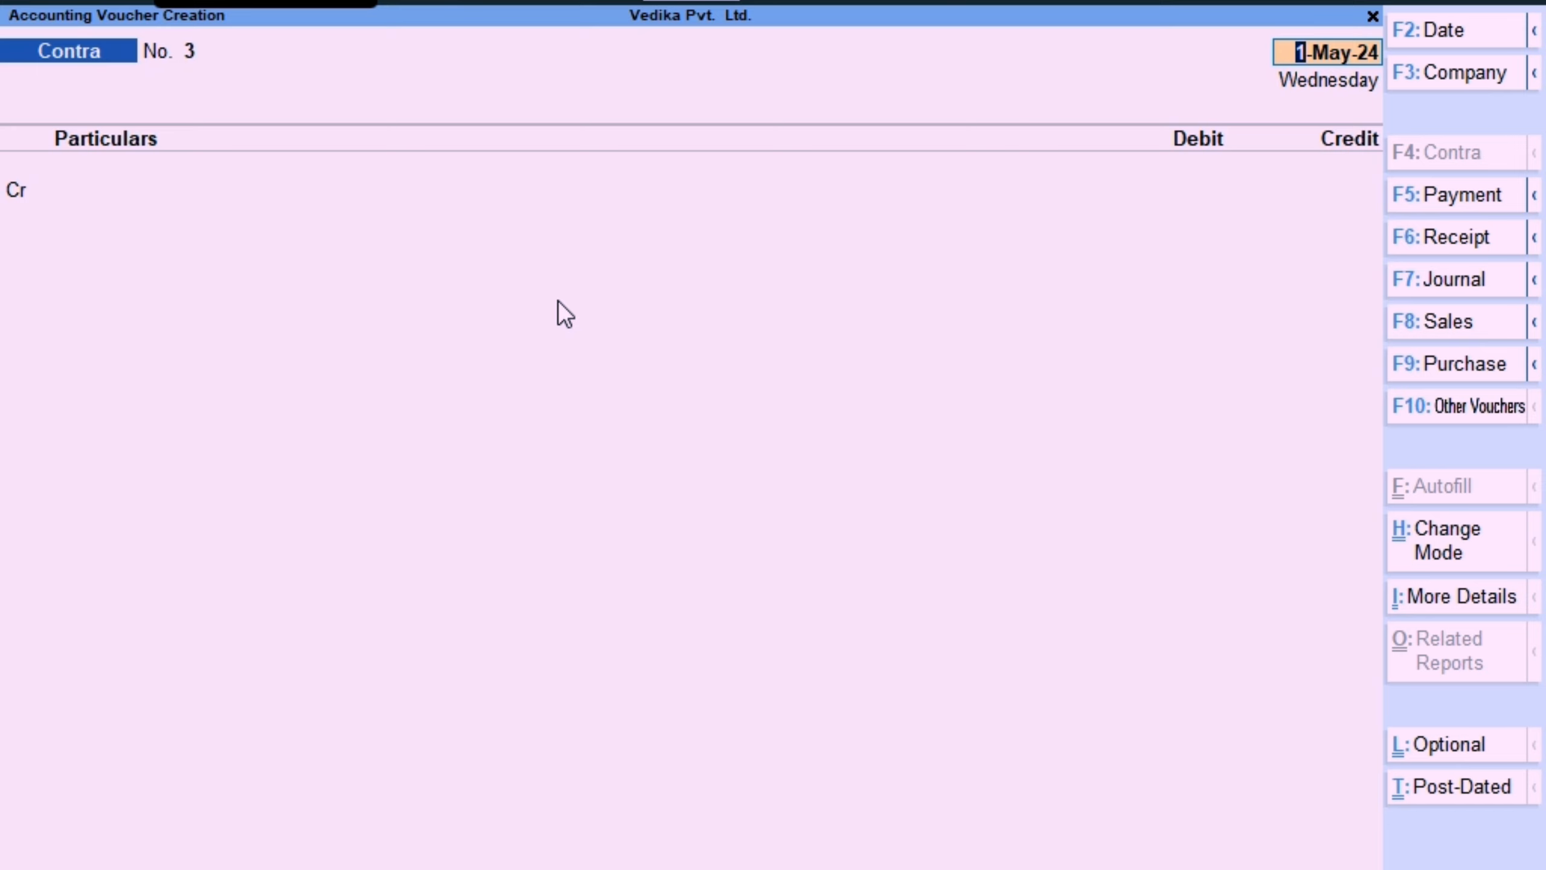
Start a payment voucher and create a new ledger from its debit line, named with the party's full name.
key("F5")
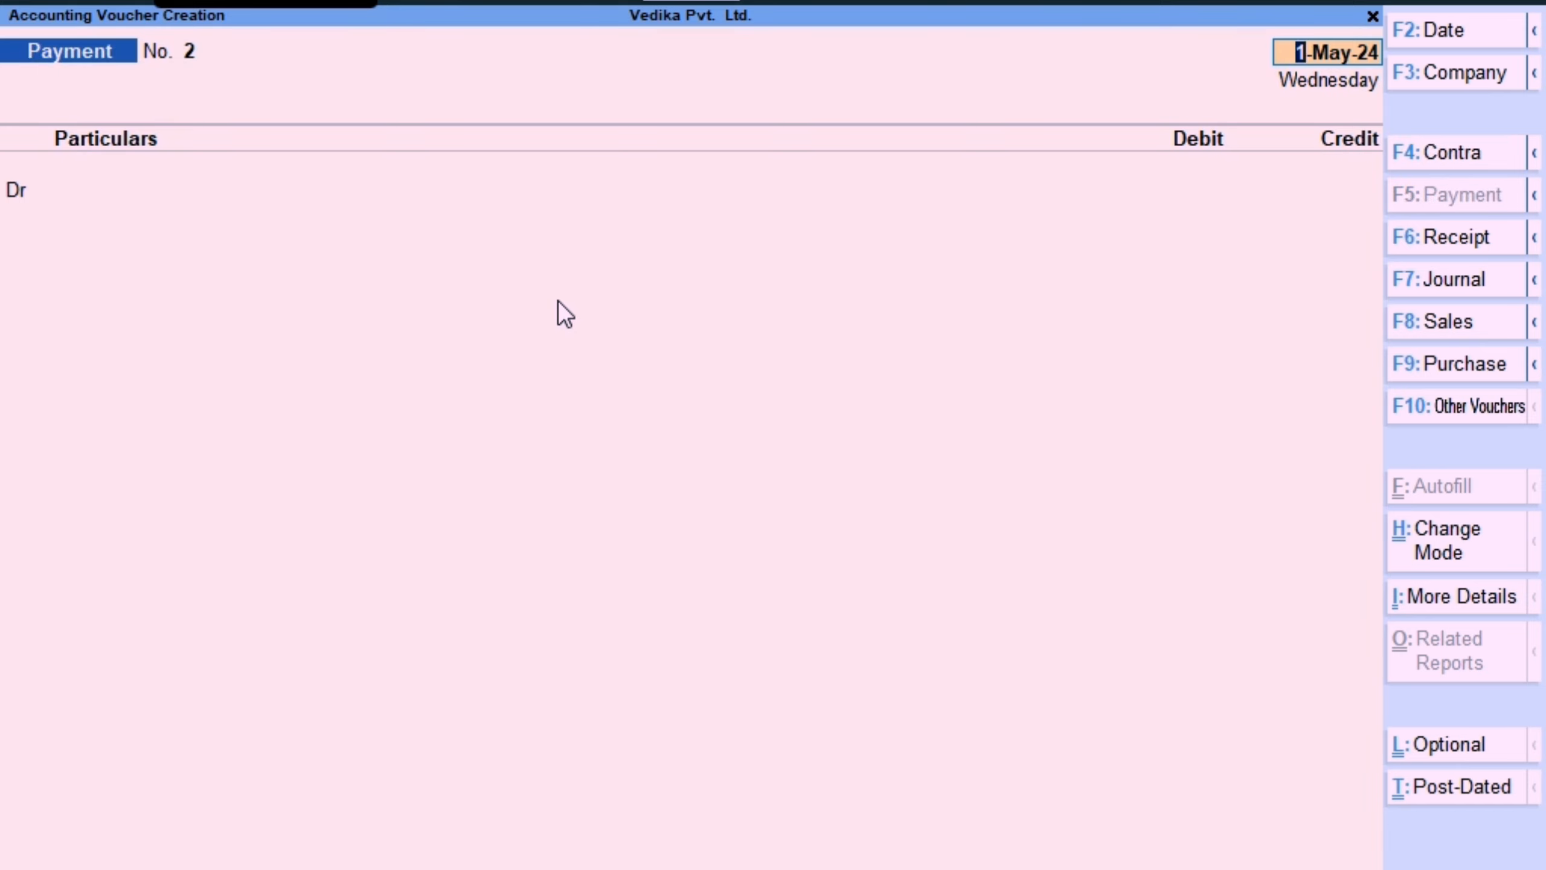
key("Return")
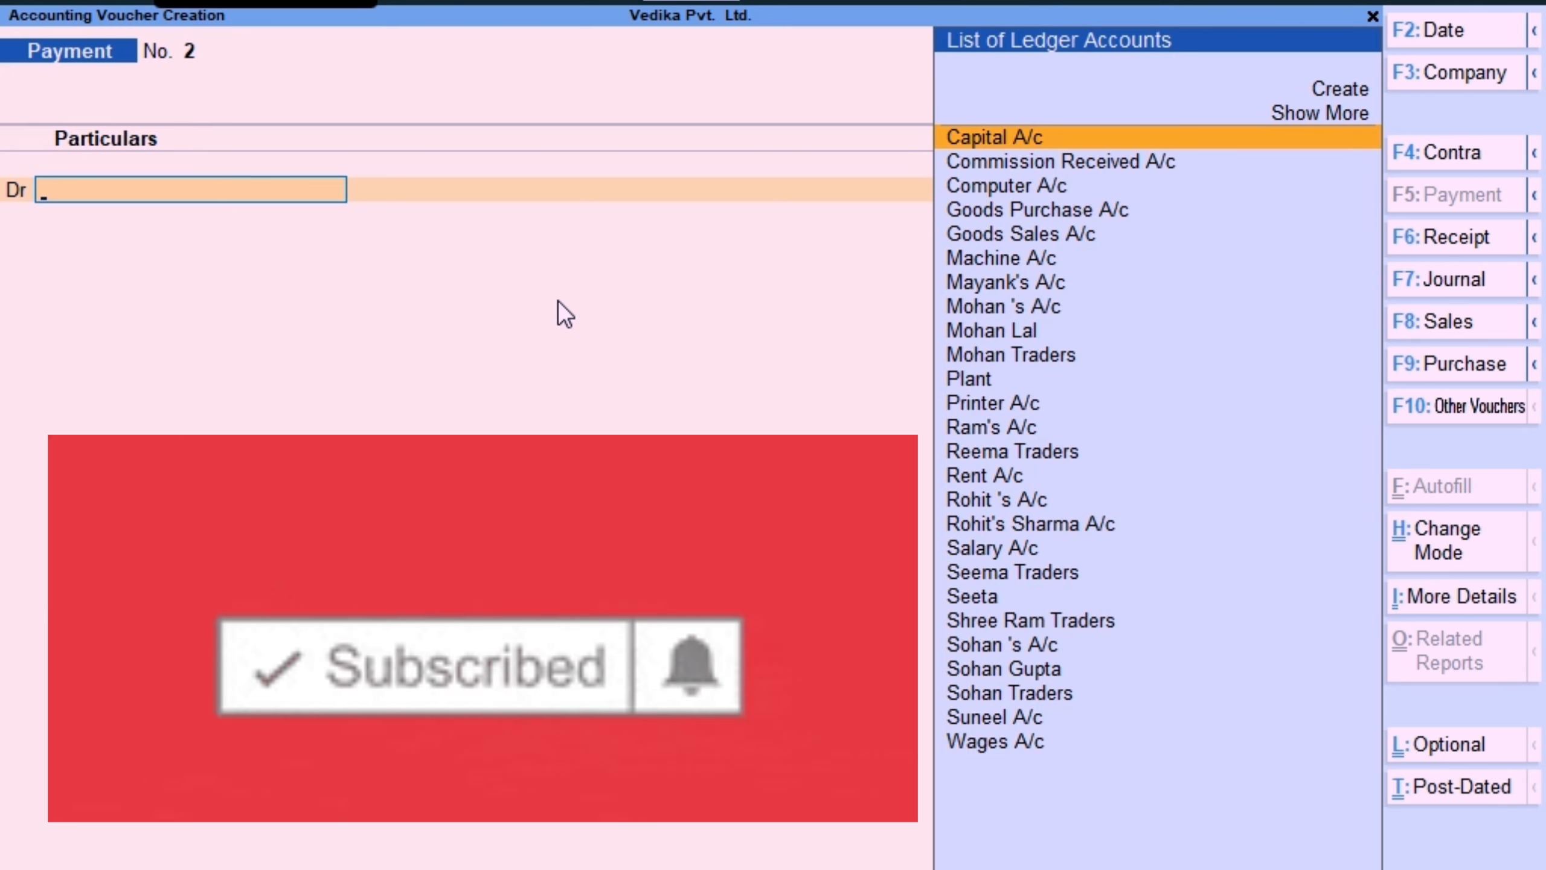
key("alt+c")
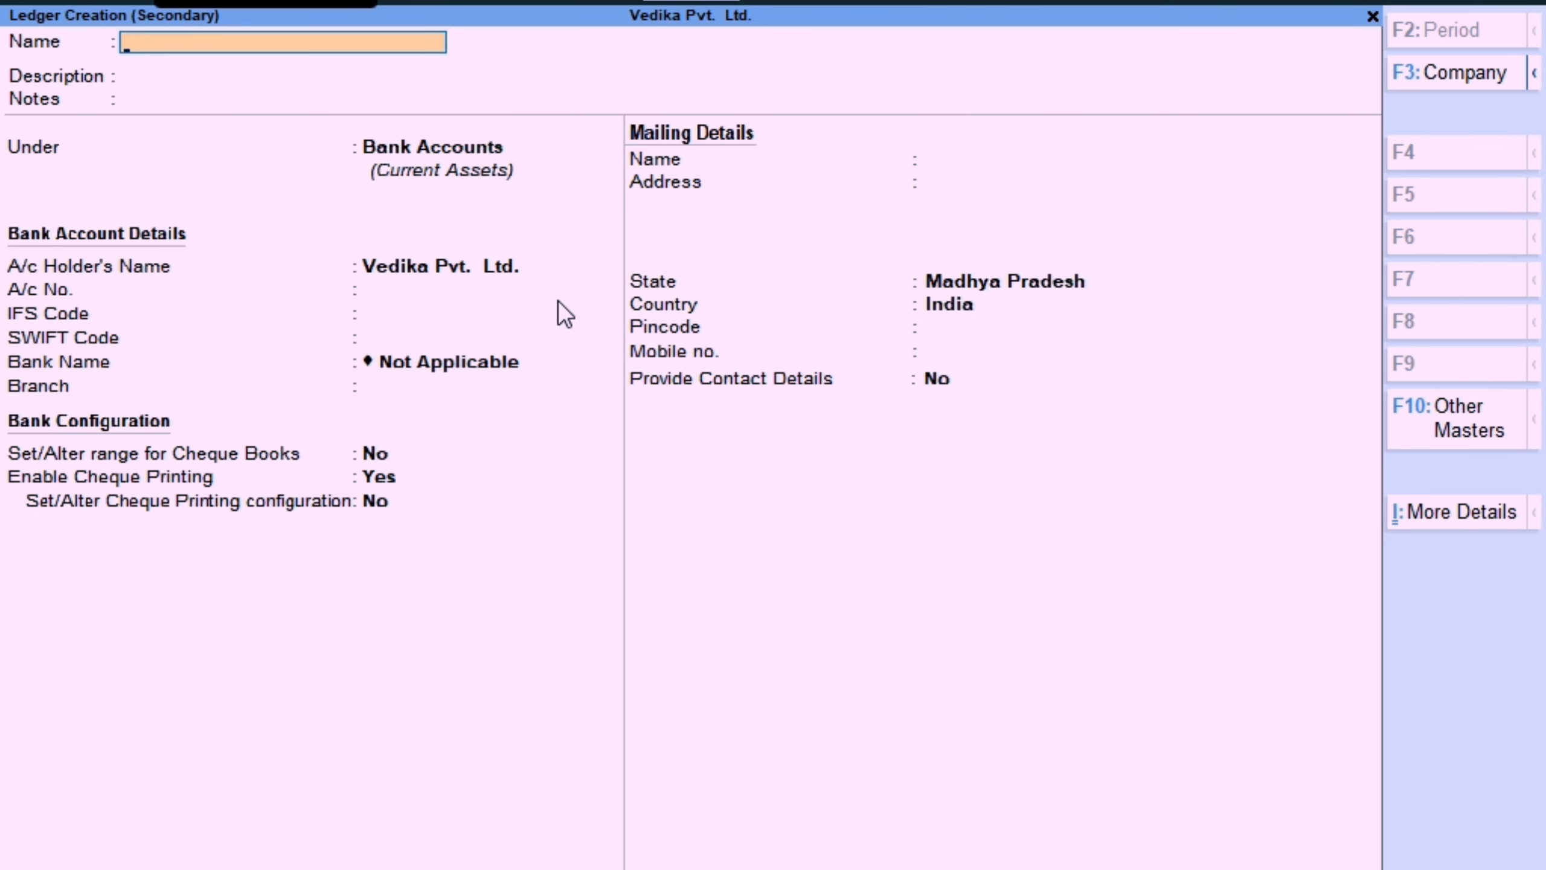
type("Sohan Lallgu")
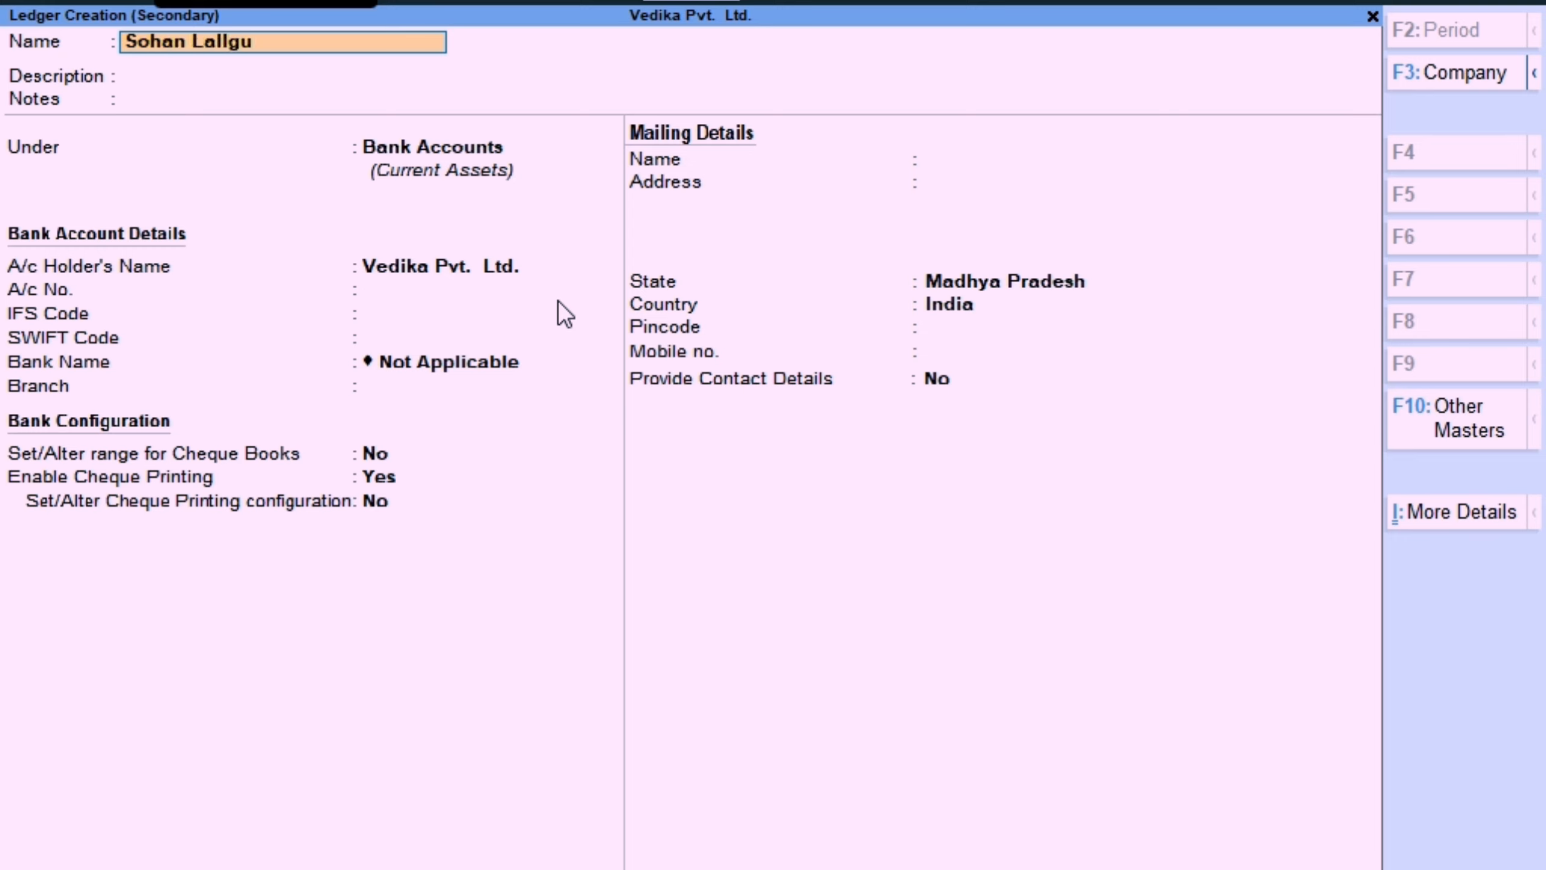
key("BackSpace")
key("BackSpace")
key("BackSpace")
type("Gupta")
key("Return")
key("Return")
key("Return")
Place the new party ledger under the Sundry Debtors group and save it into the payment voucher.
type("Su")
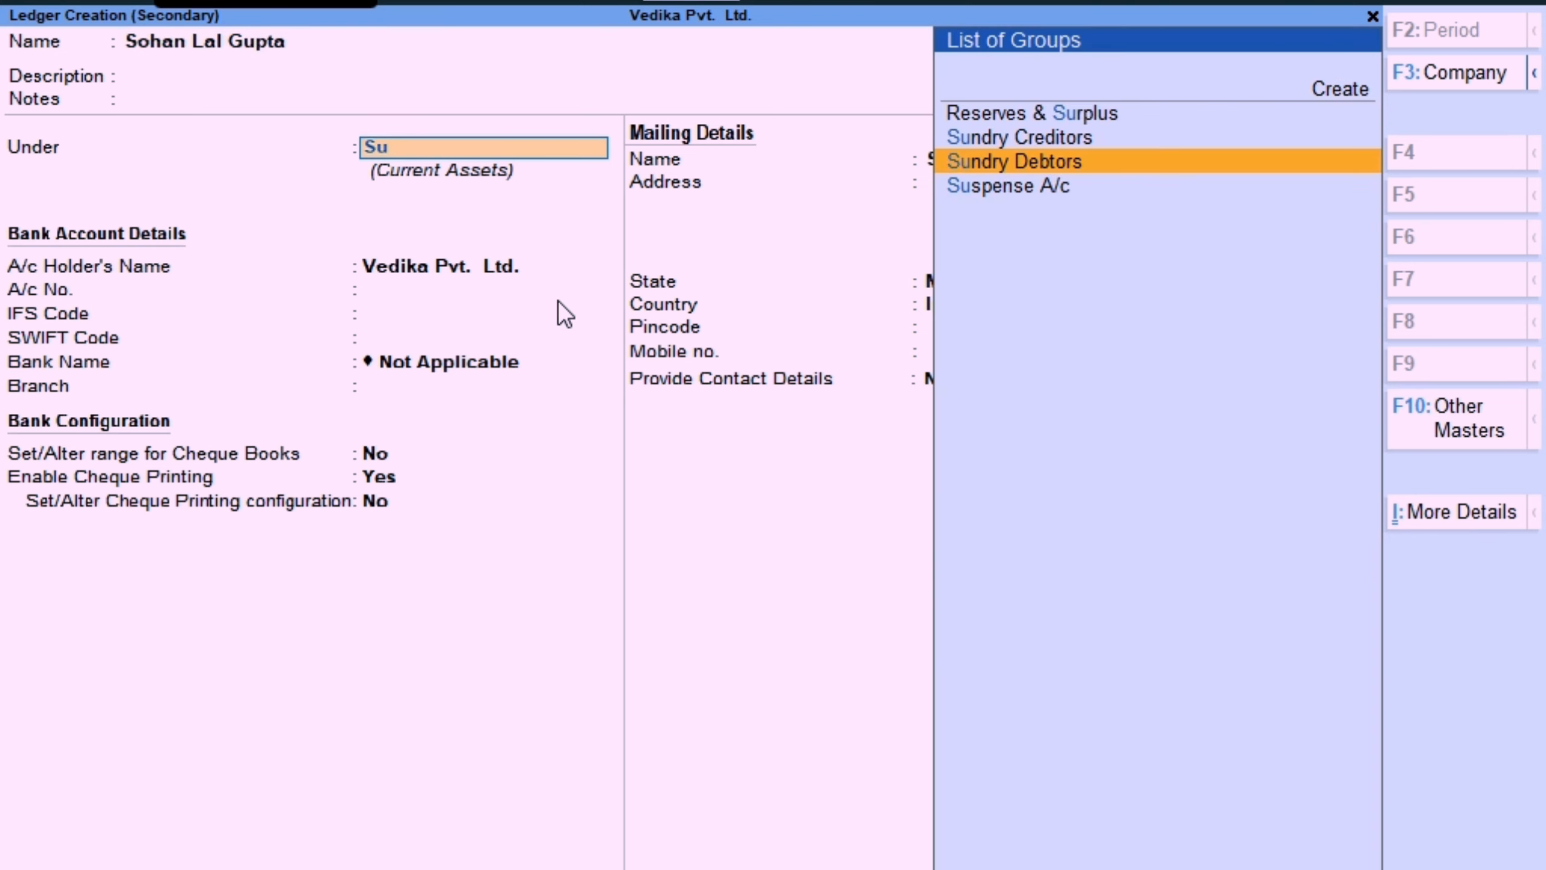
key("Up")
key("Down")
key("Return")
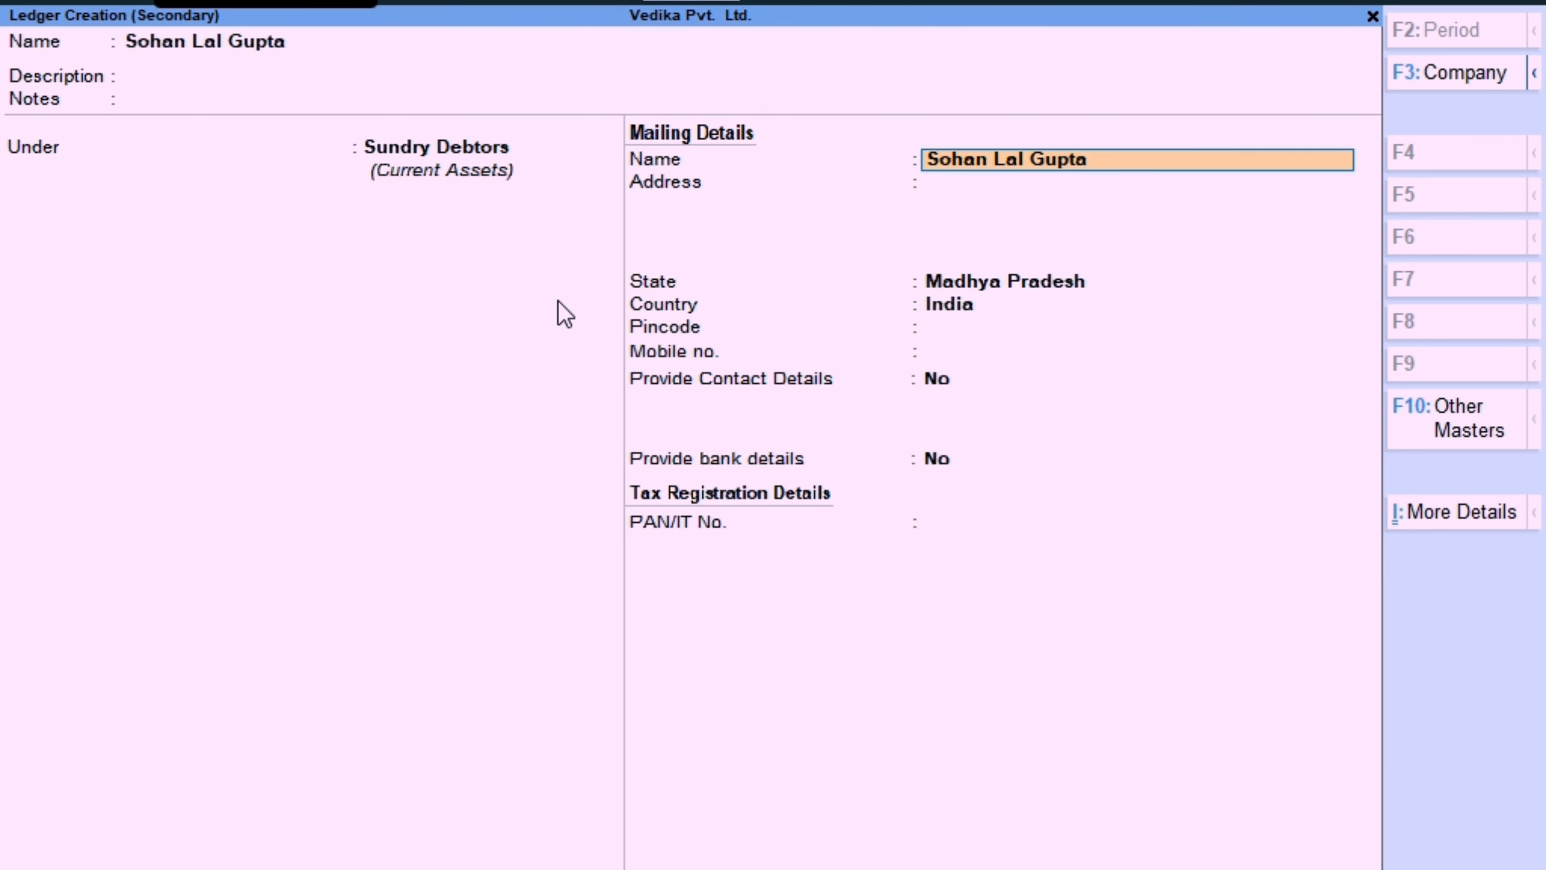
key("BackSpace")
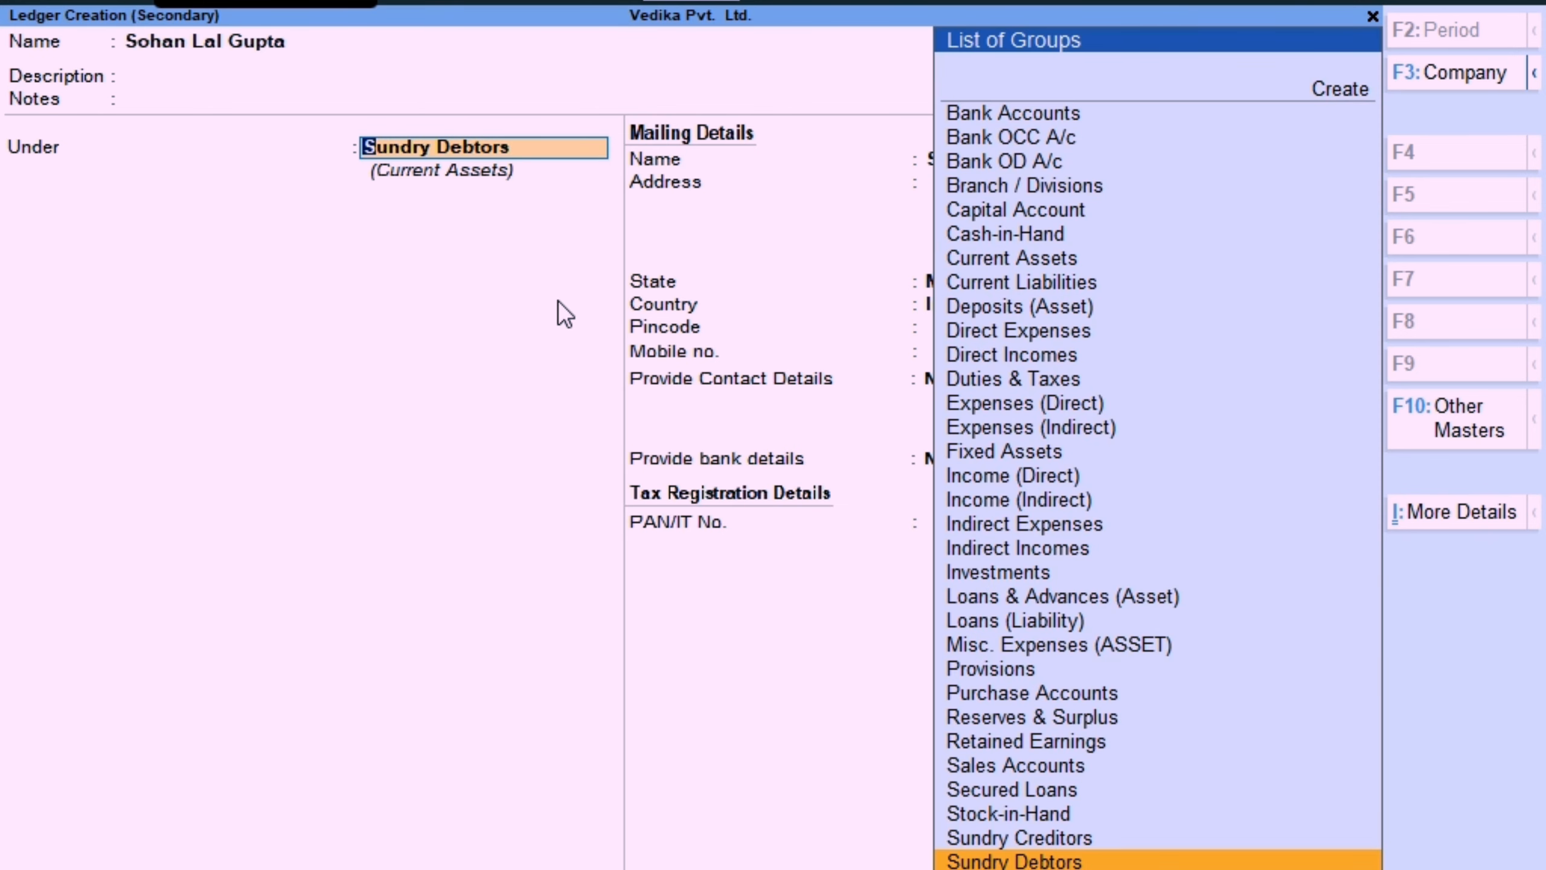
key("alt")
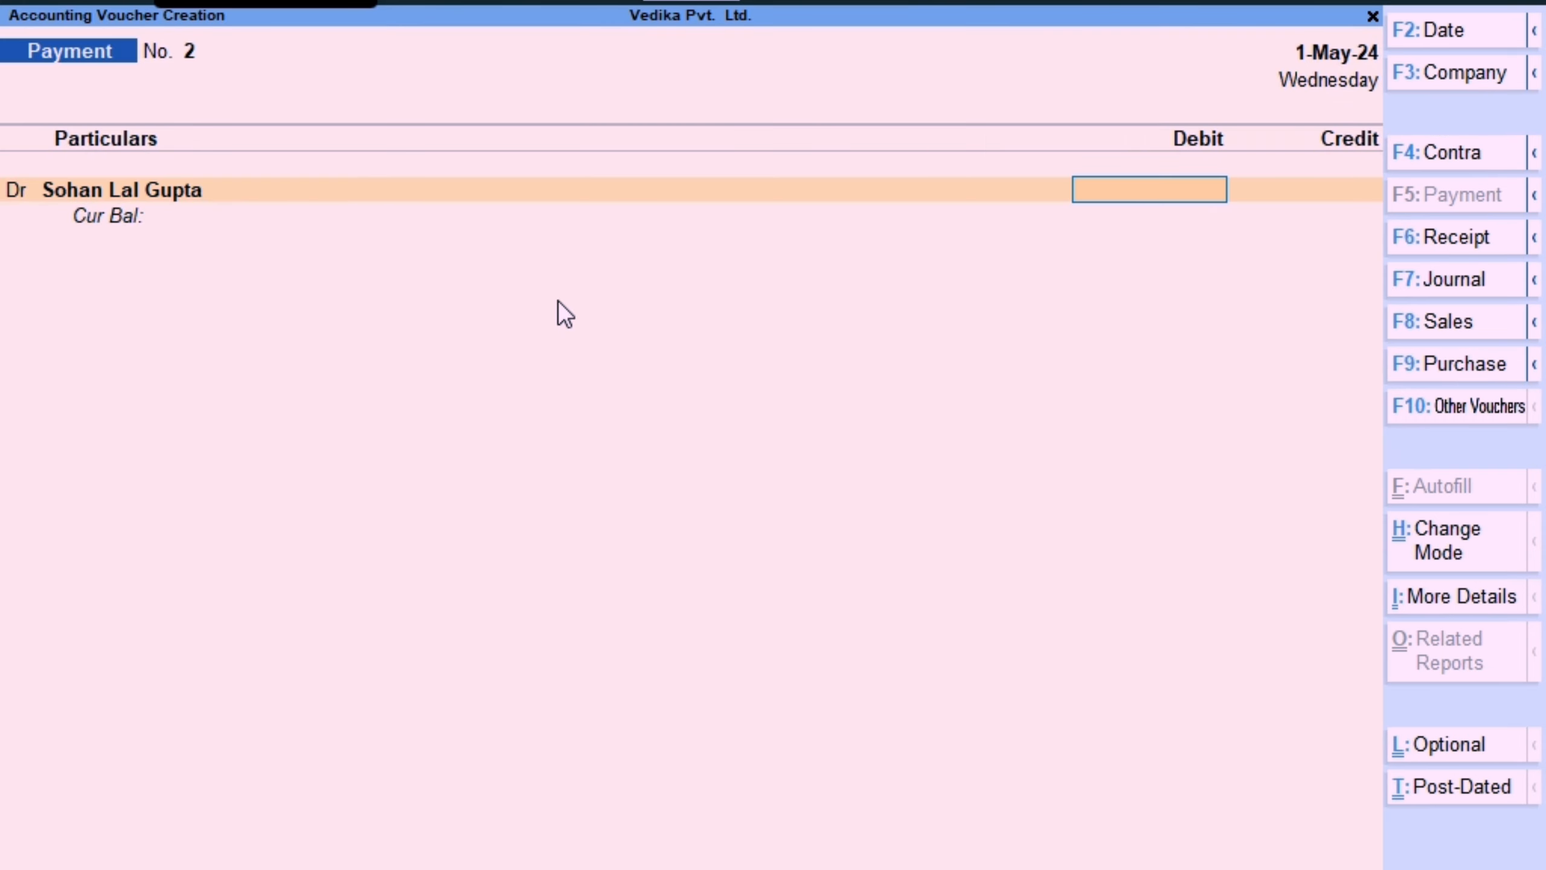
Set the party ledger's debit amount to 5,000 and proceed to the payment voucher's credit ledger selection.
type("5000")
key("Return")
key("Return")
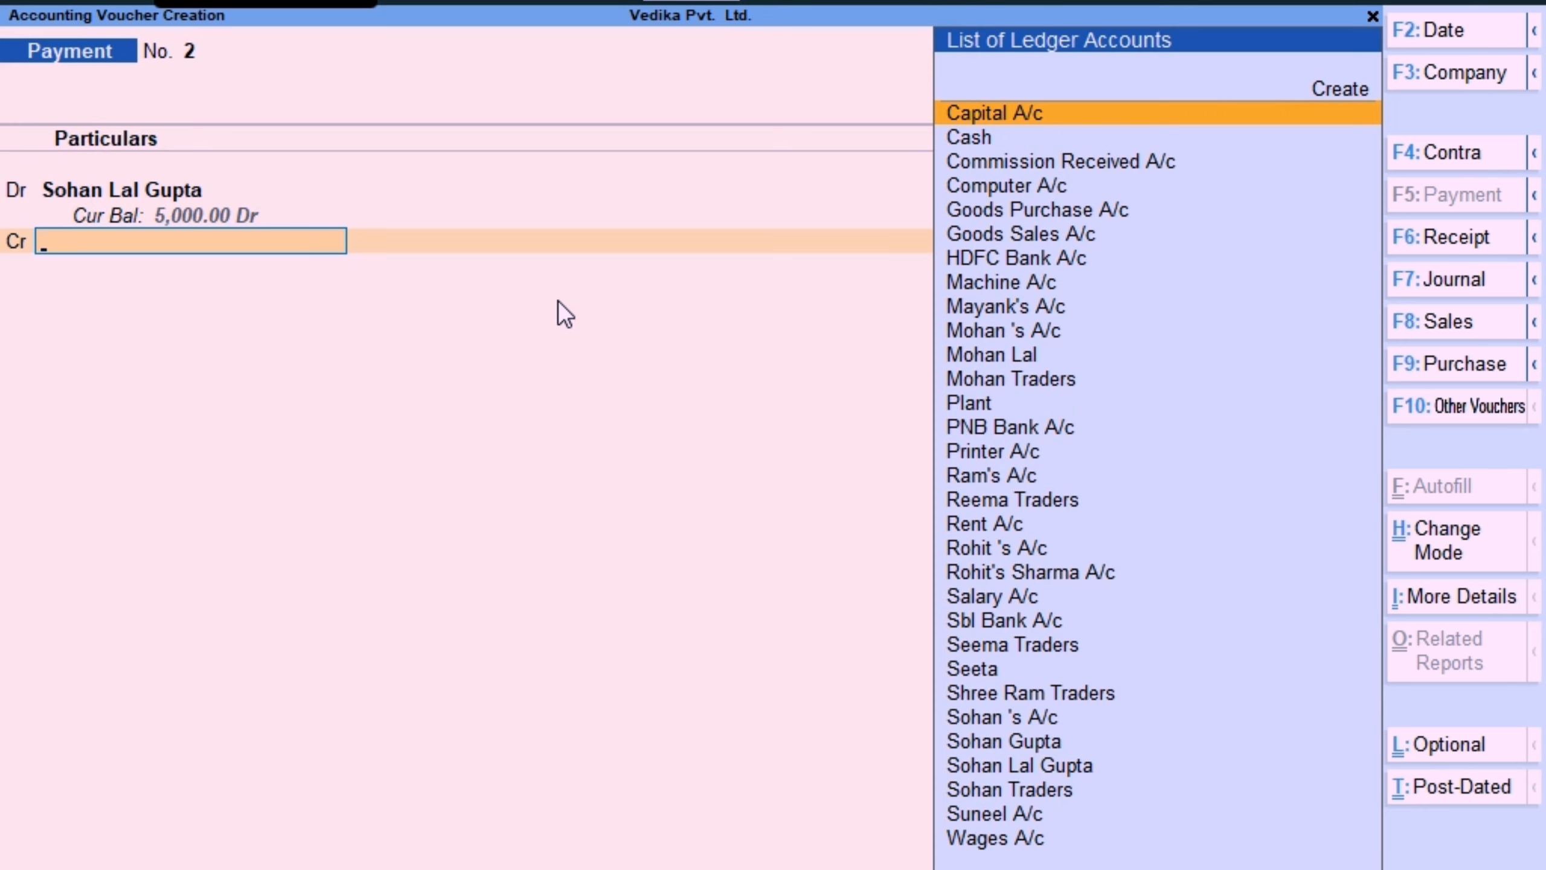
key("alt+c")
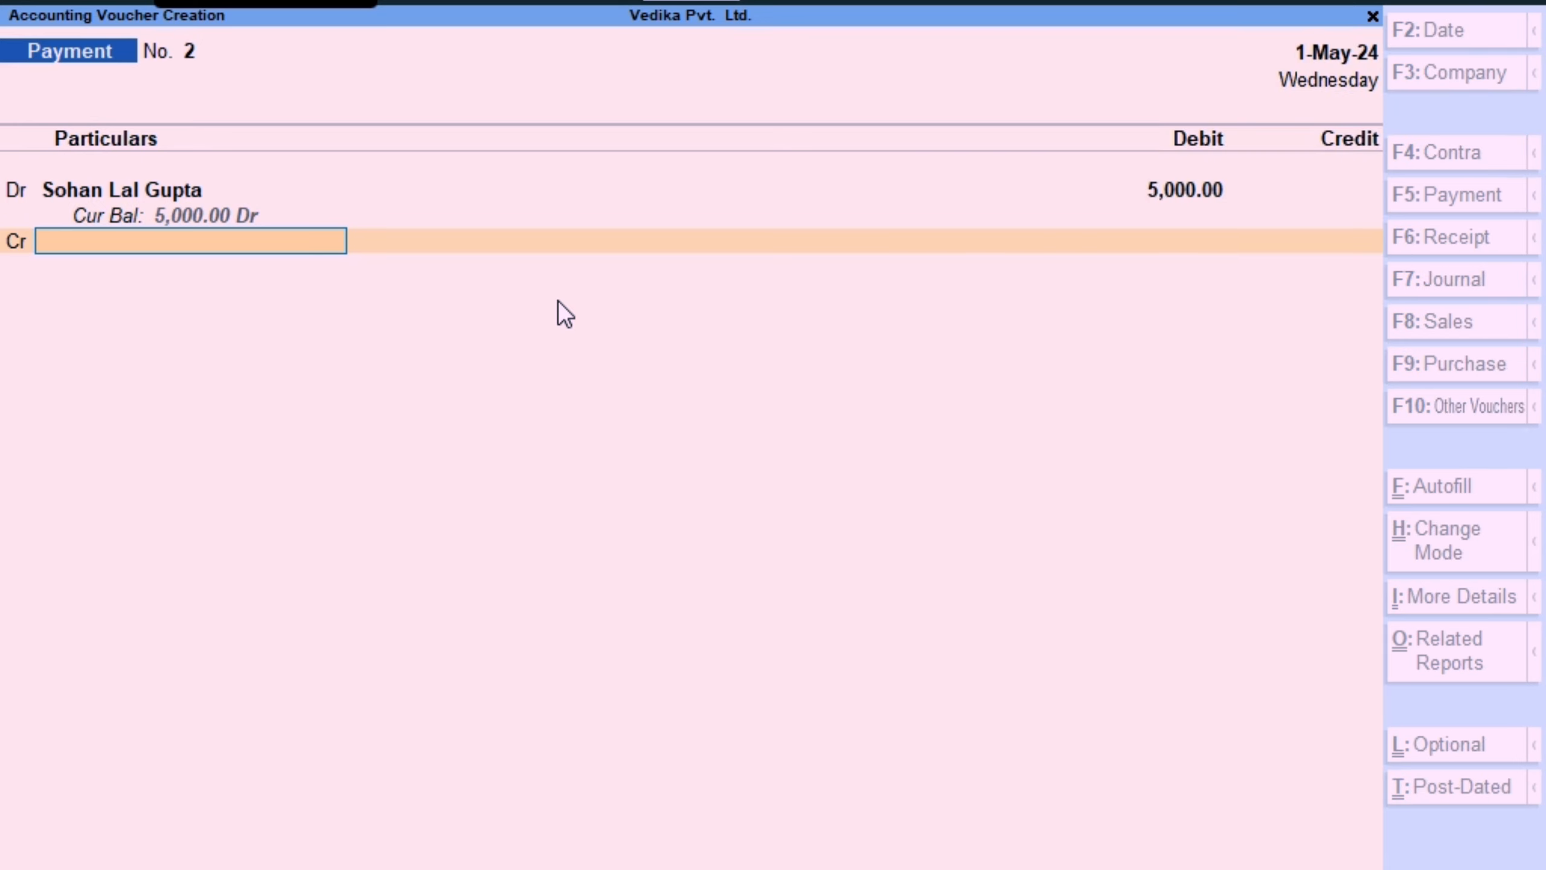
left_click(695, 255)
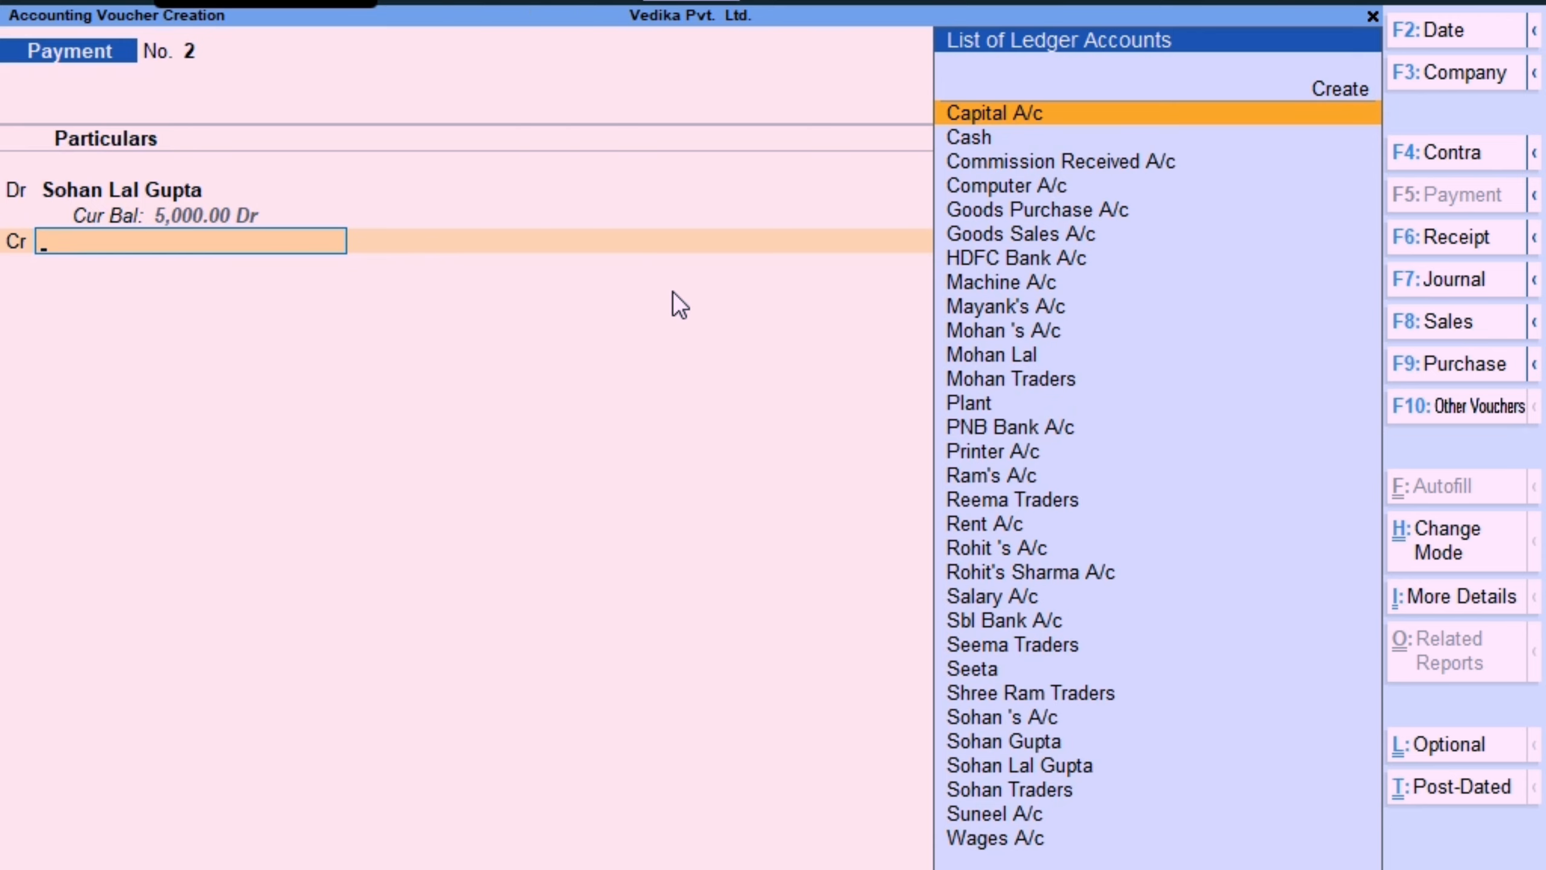
Switch the voucher entry through the Journal, Contra and Payment voucher types.
key("F7")
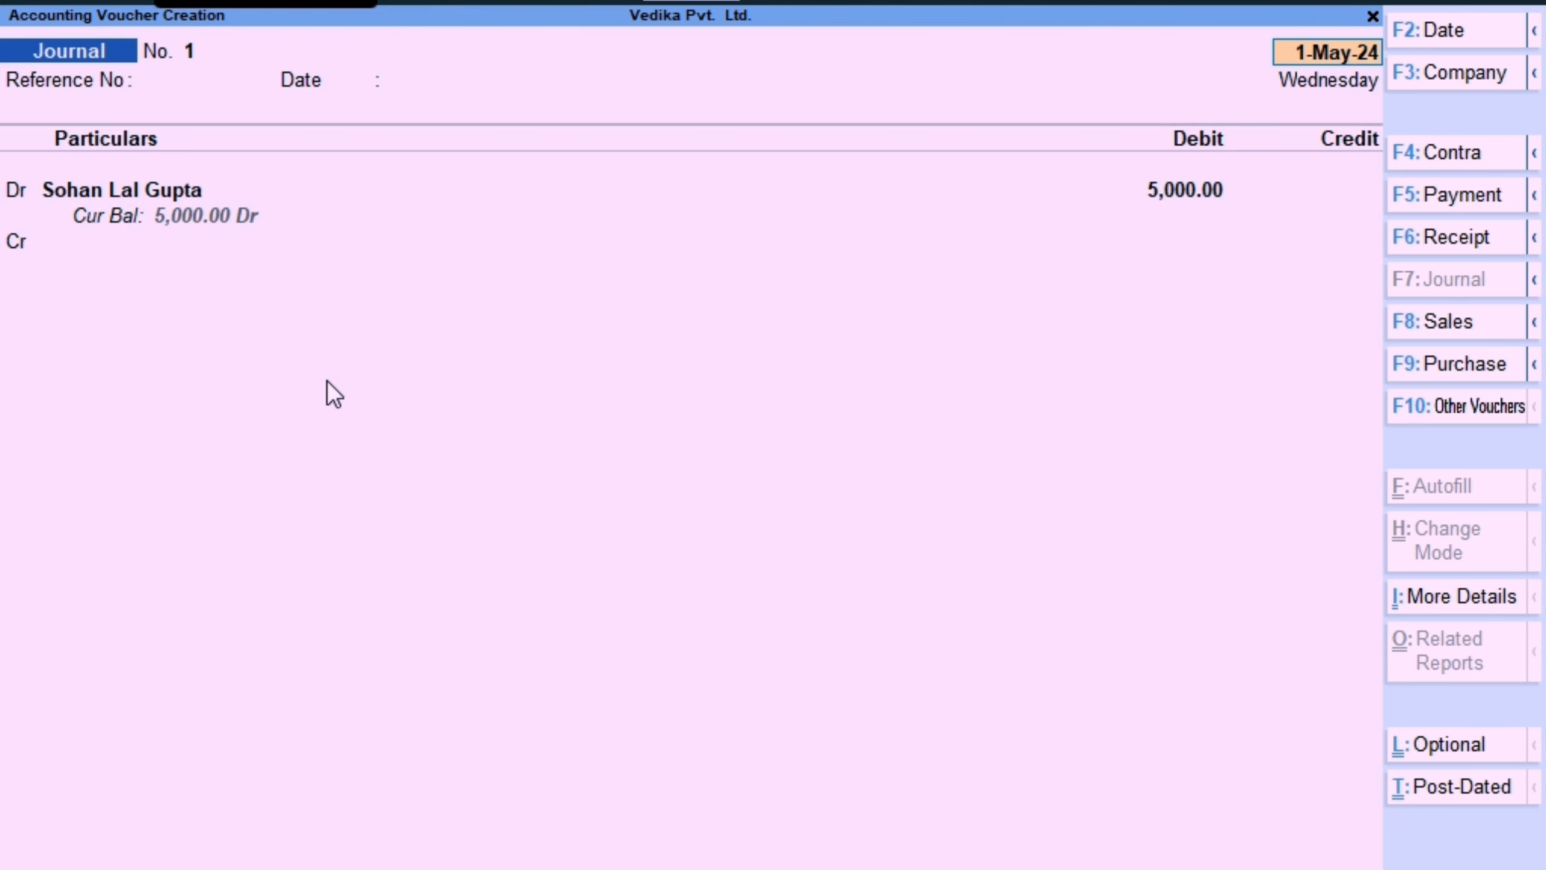
key("Return")
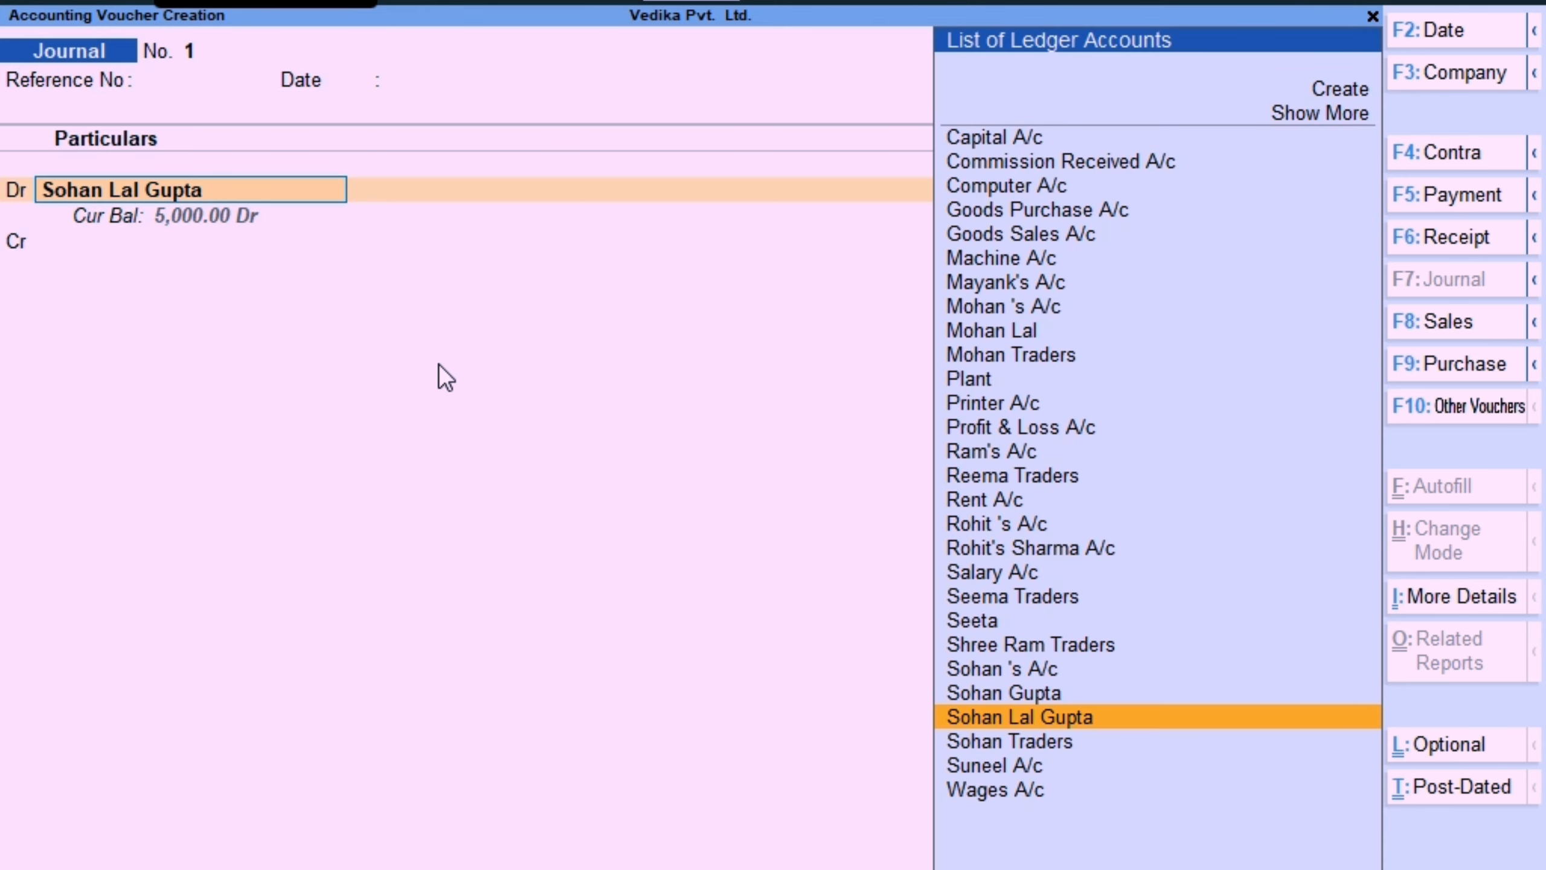
key("F4")
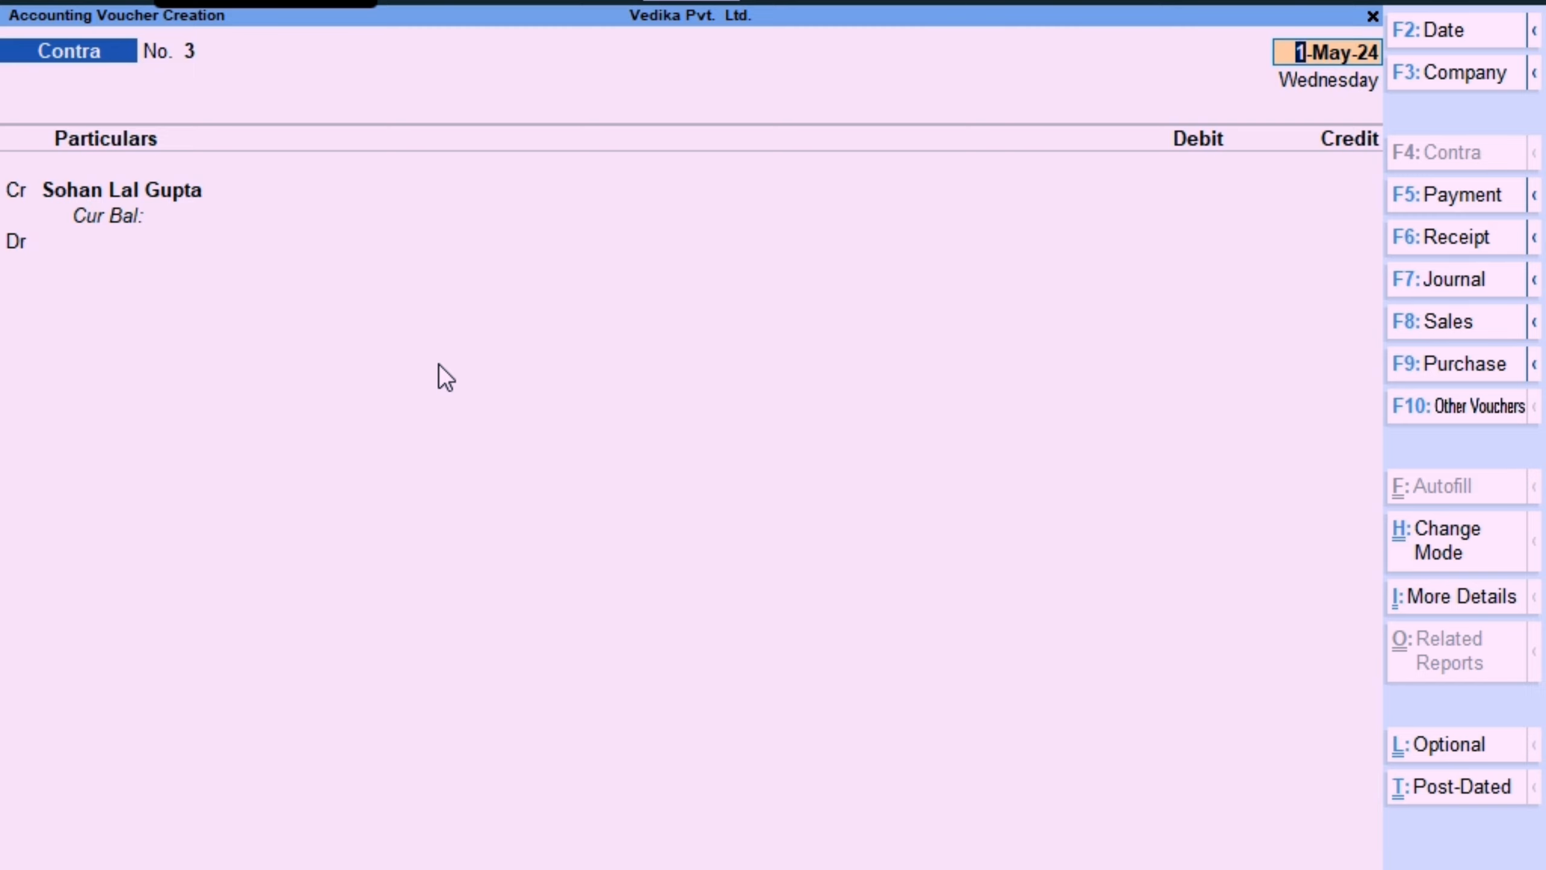
key("F5")
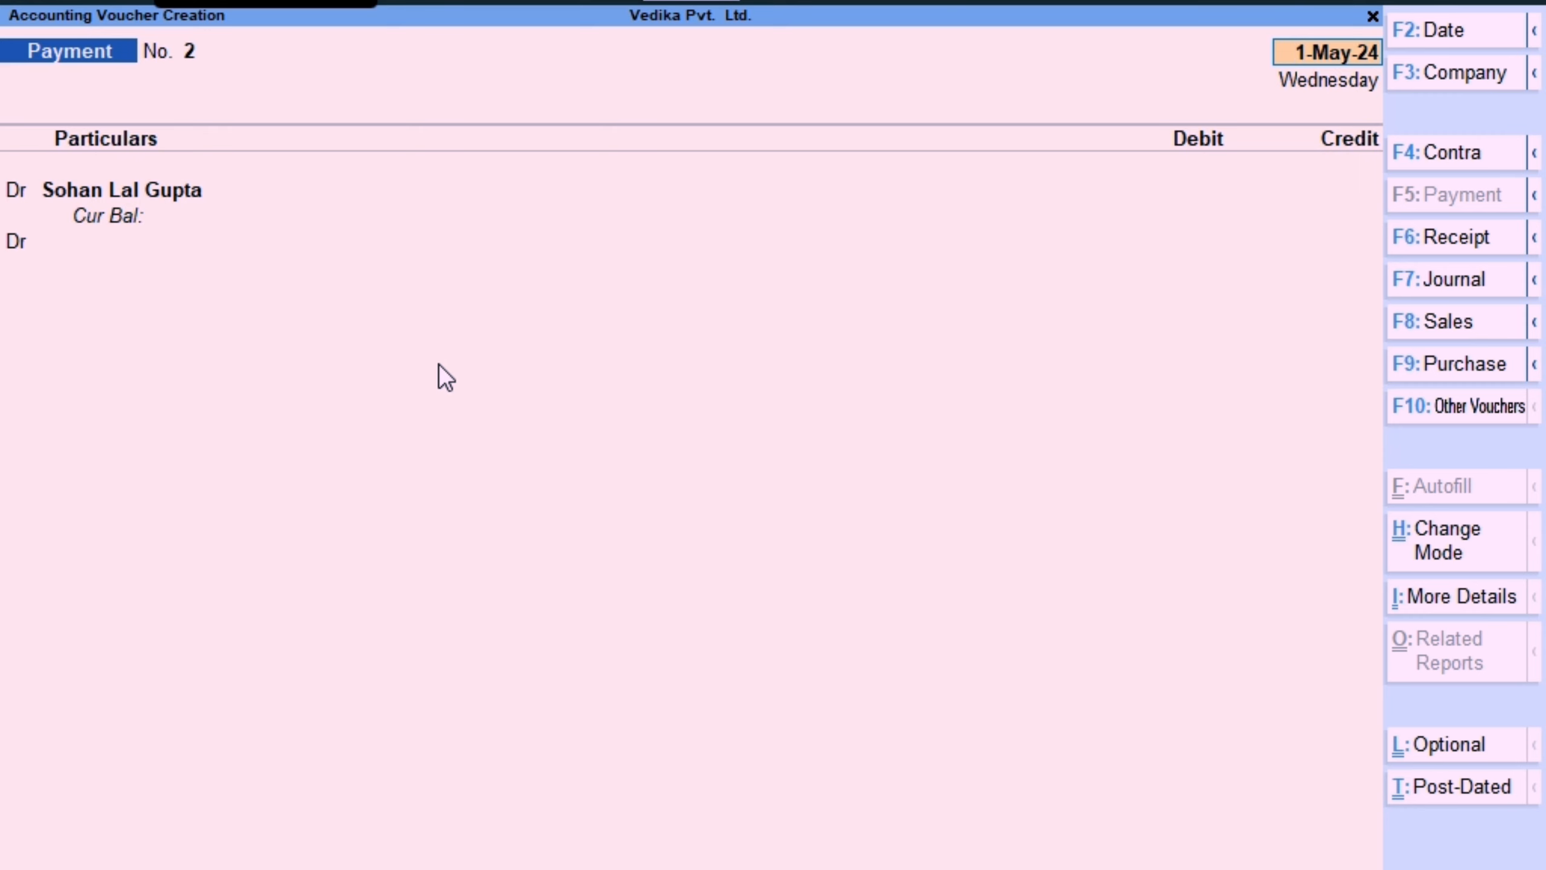
Switch the entry to a Sales voucher and change it to a Credit Note.
key("F8")
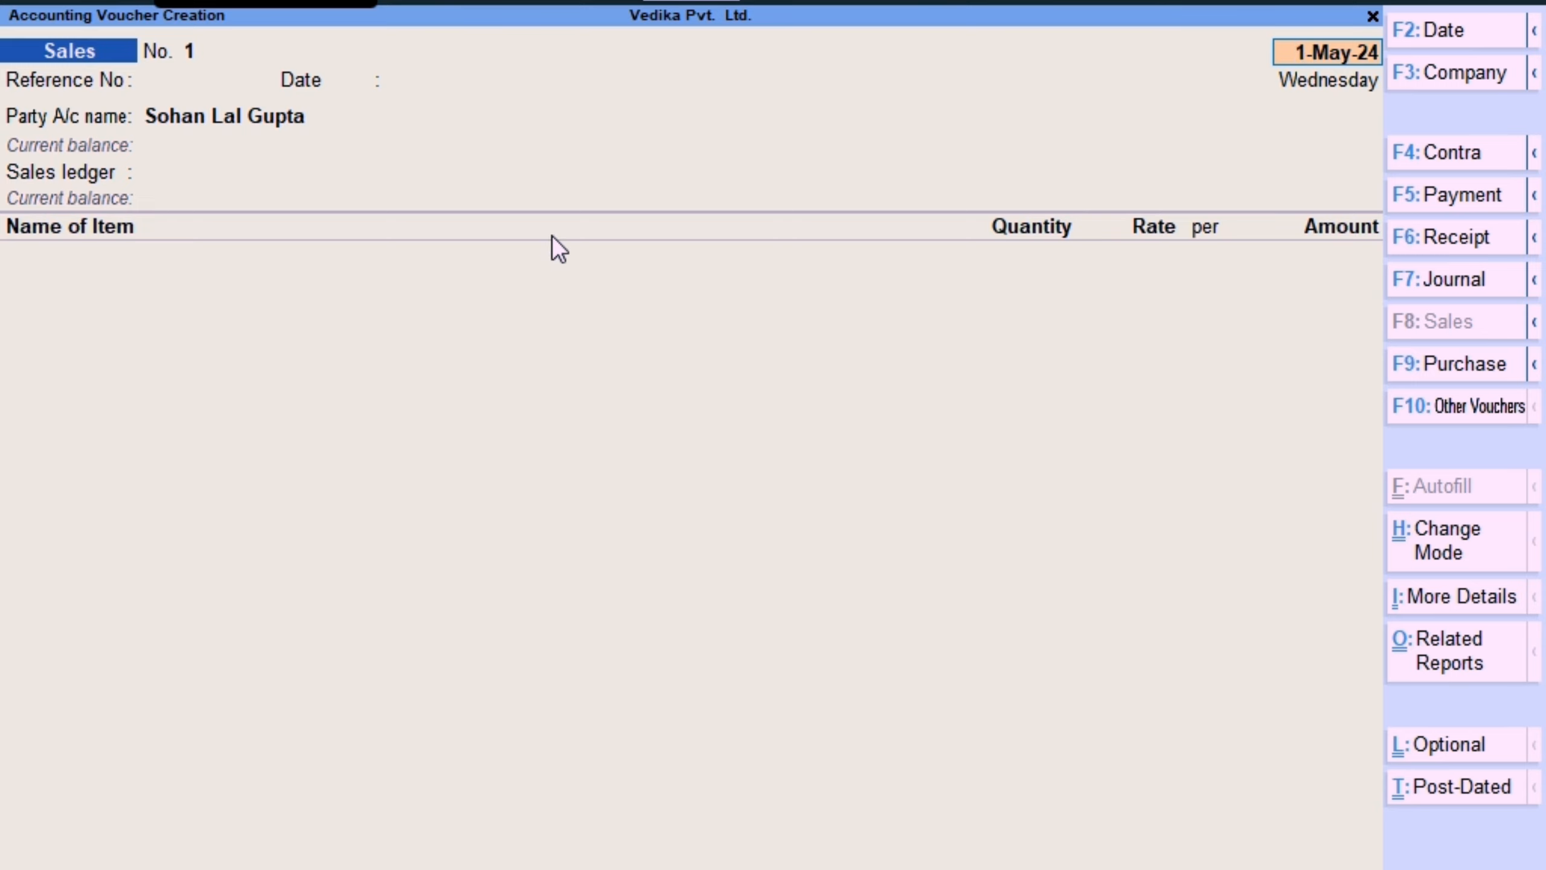
key("alt")
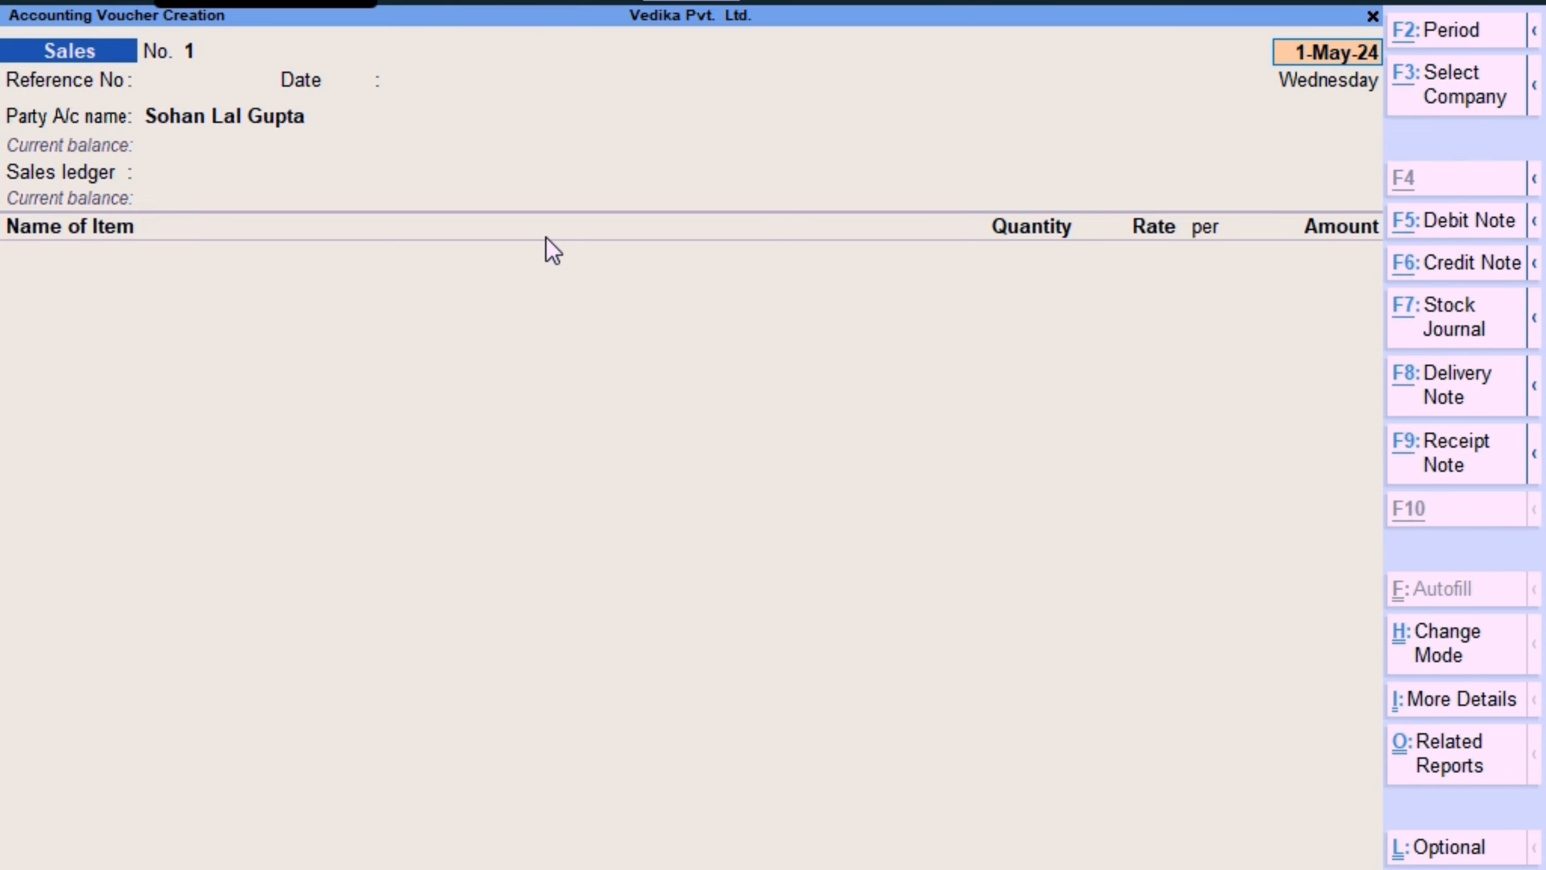
key("alt+F6")
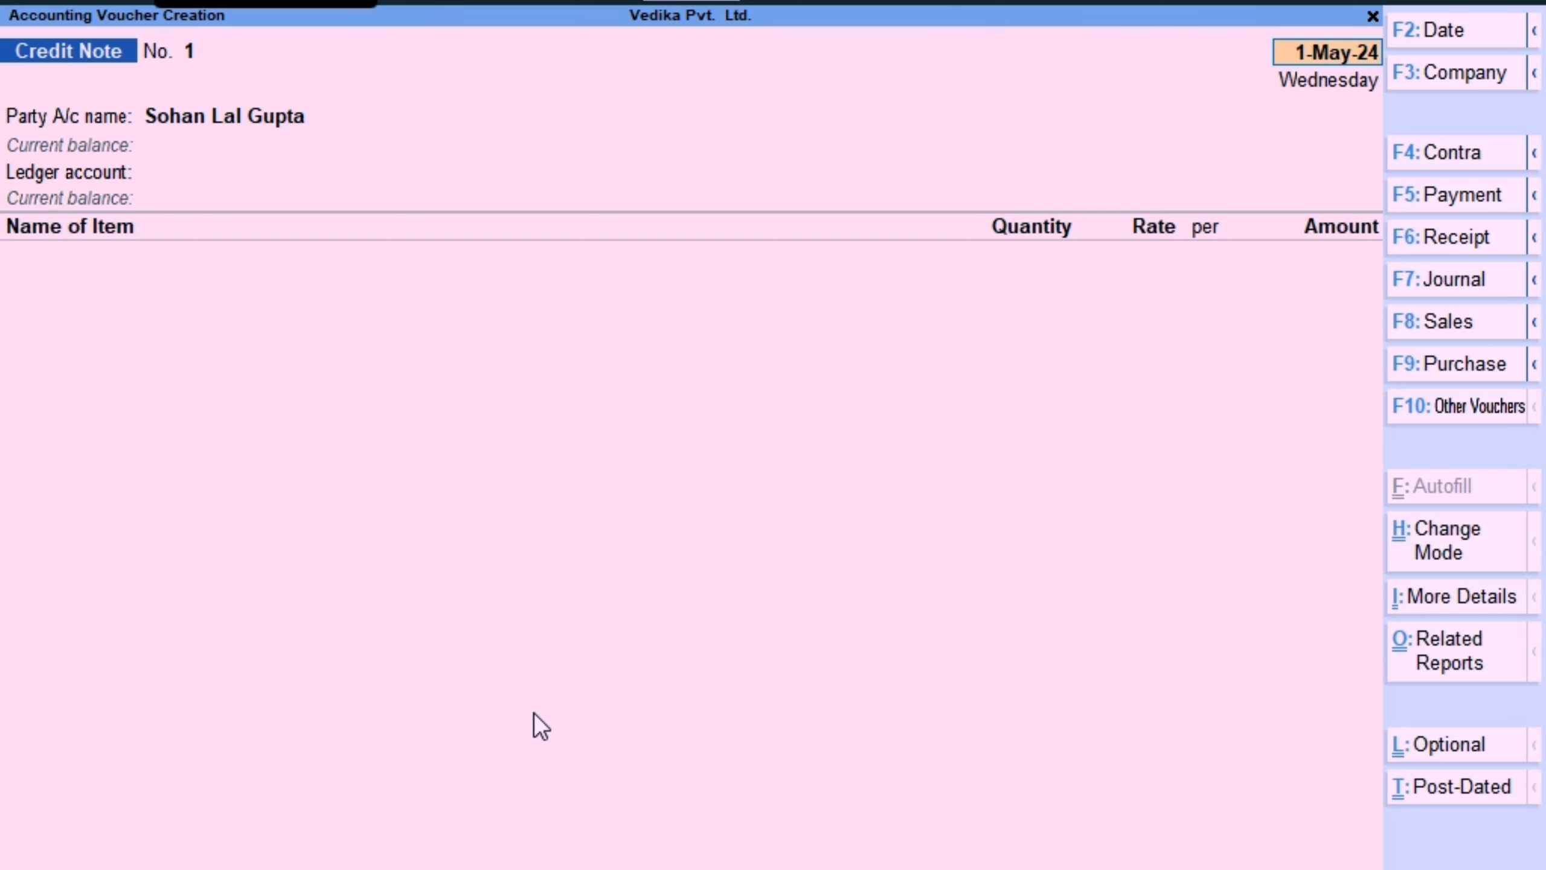
Switch the entry to a Purchase voucher and change it to a Debit Note.
key("F9")
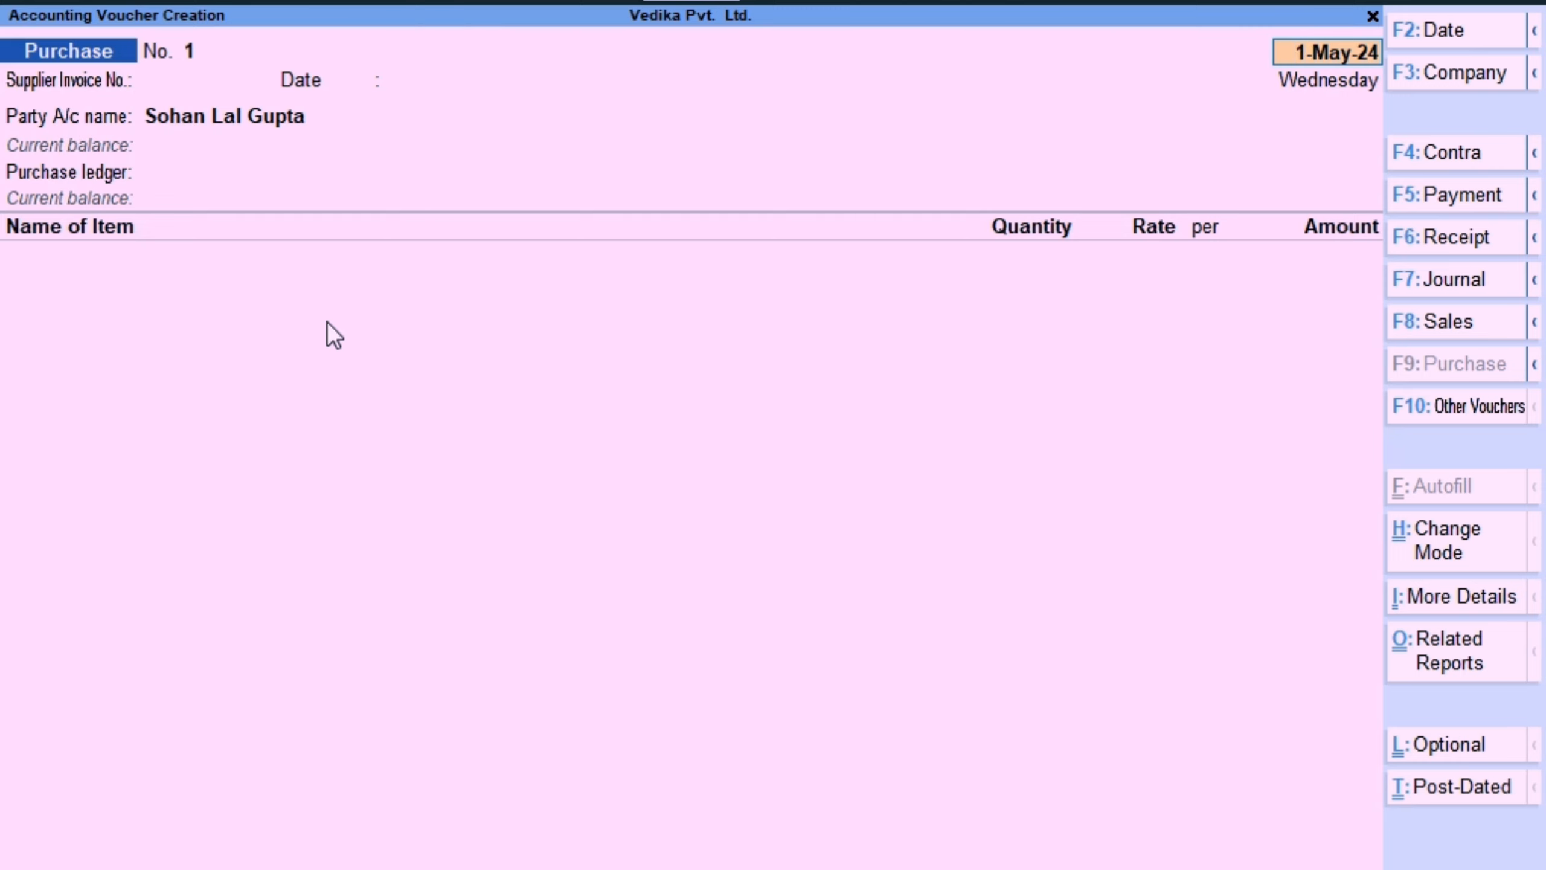
key("alt")
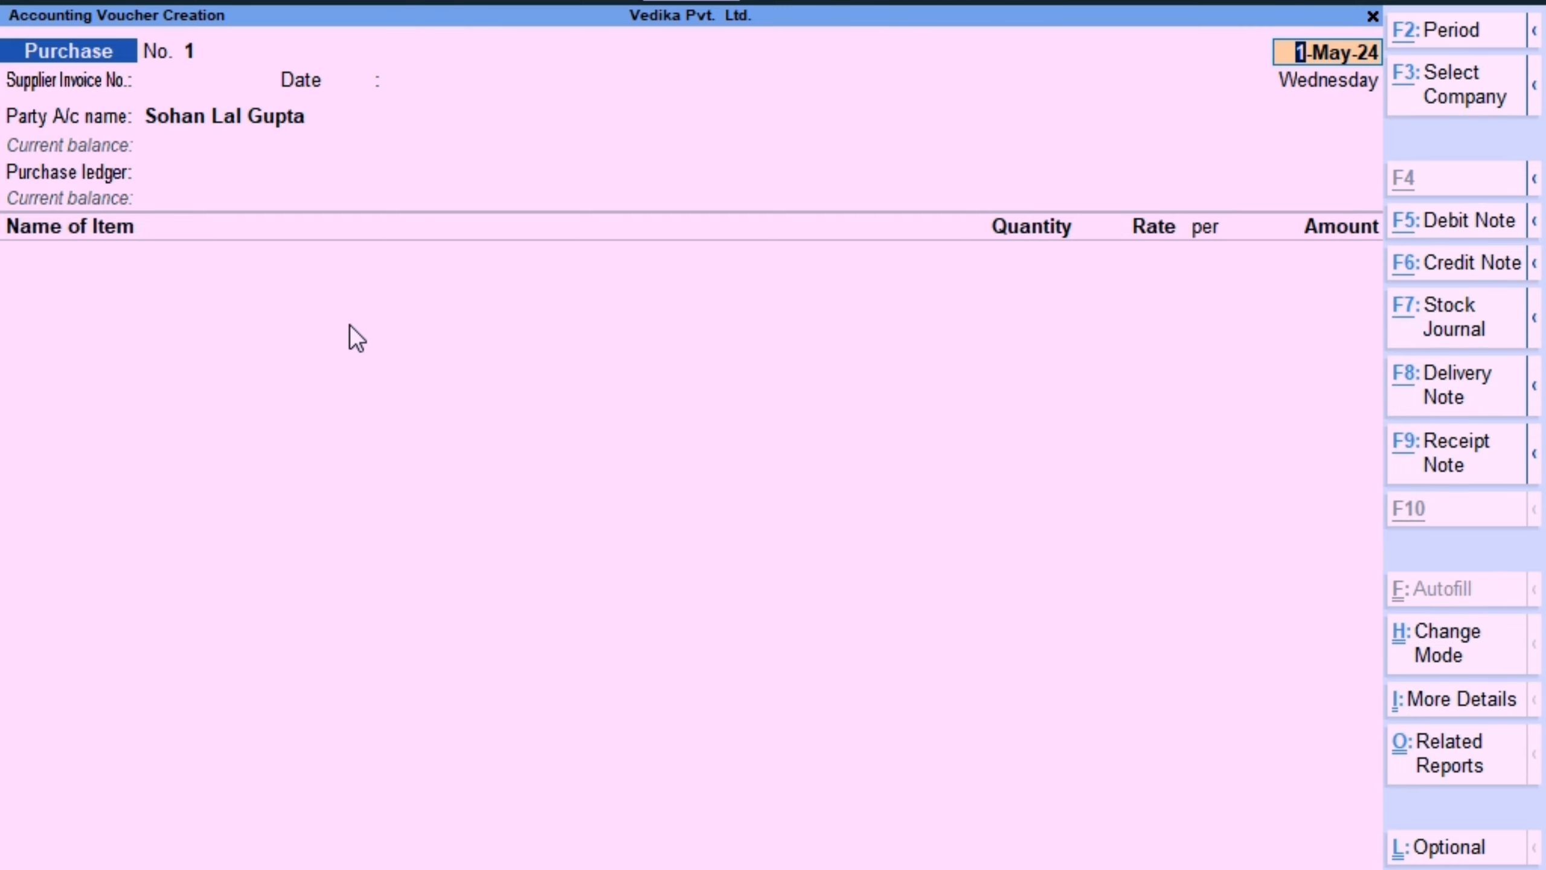
key("alt+F5")
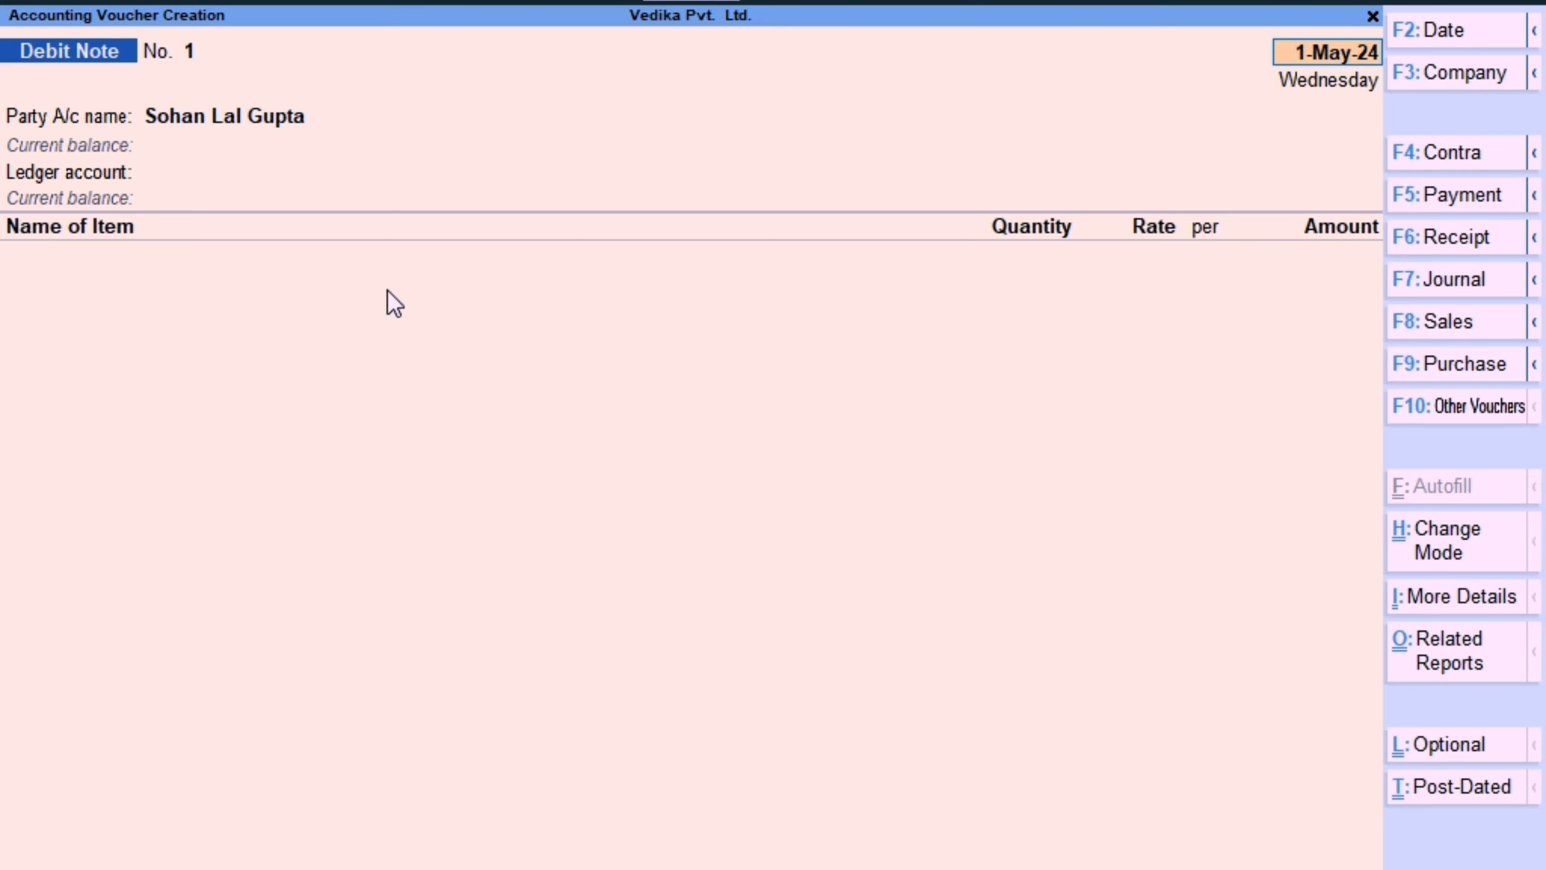
Switch to a Receipt voucher and change its voucher type to Memorandum.
key("F6")
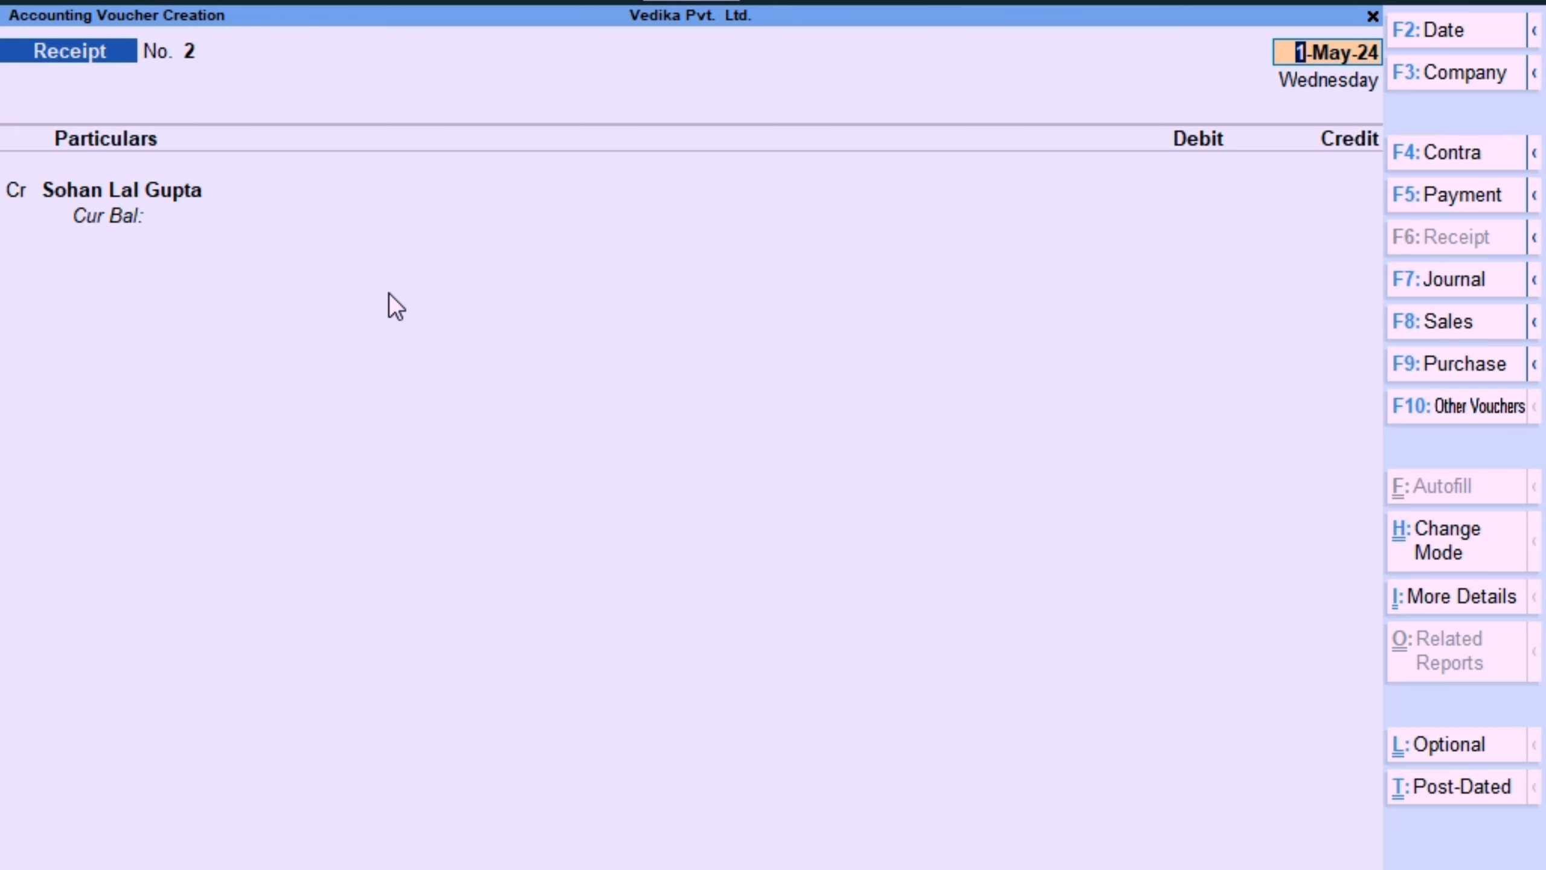
key("F10")
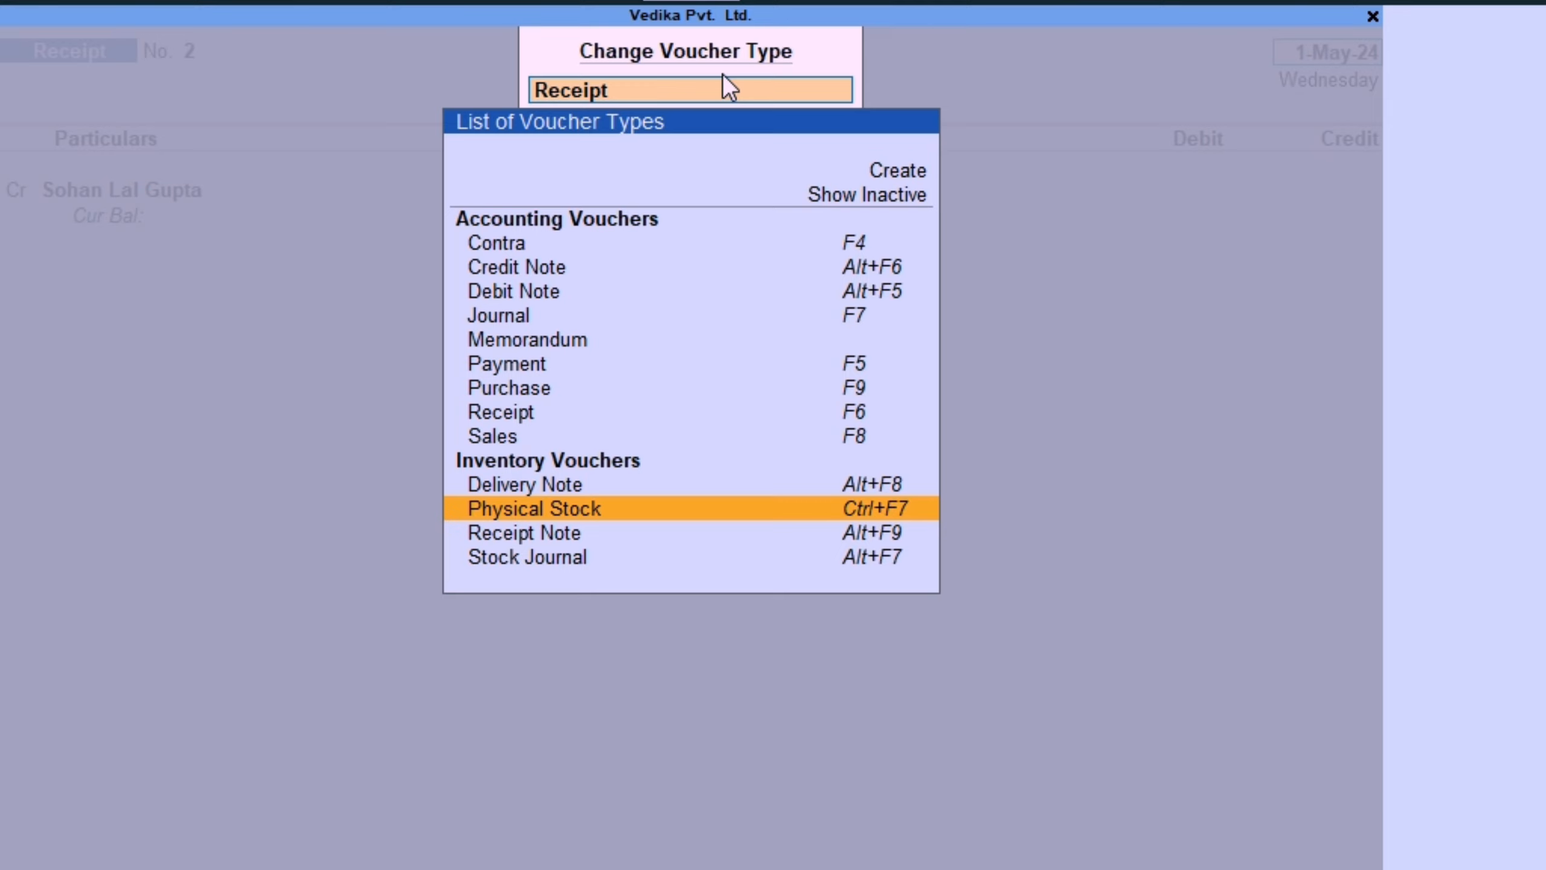
key("Up")
key("Up")
key("Up")
key("Up")
key("Up")
key("Up")
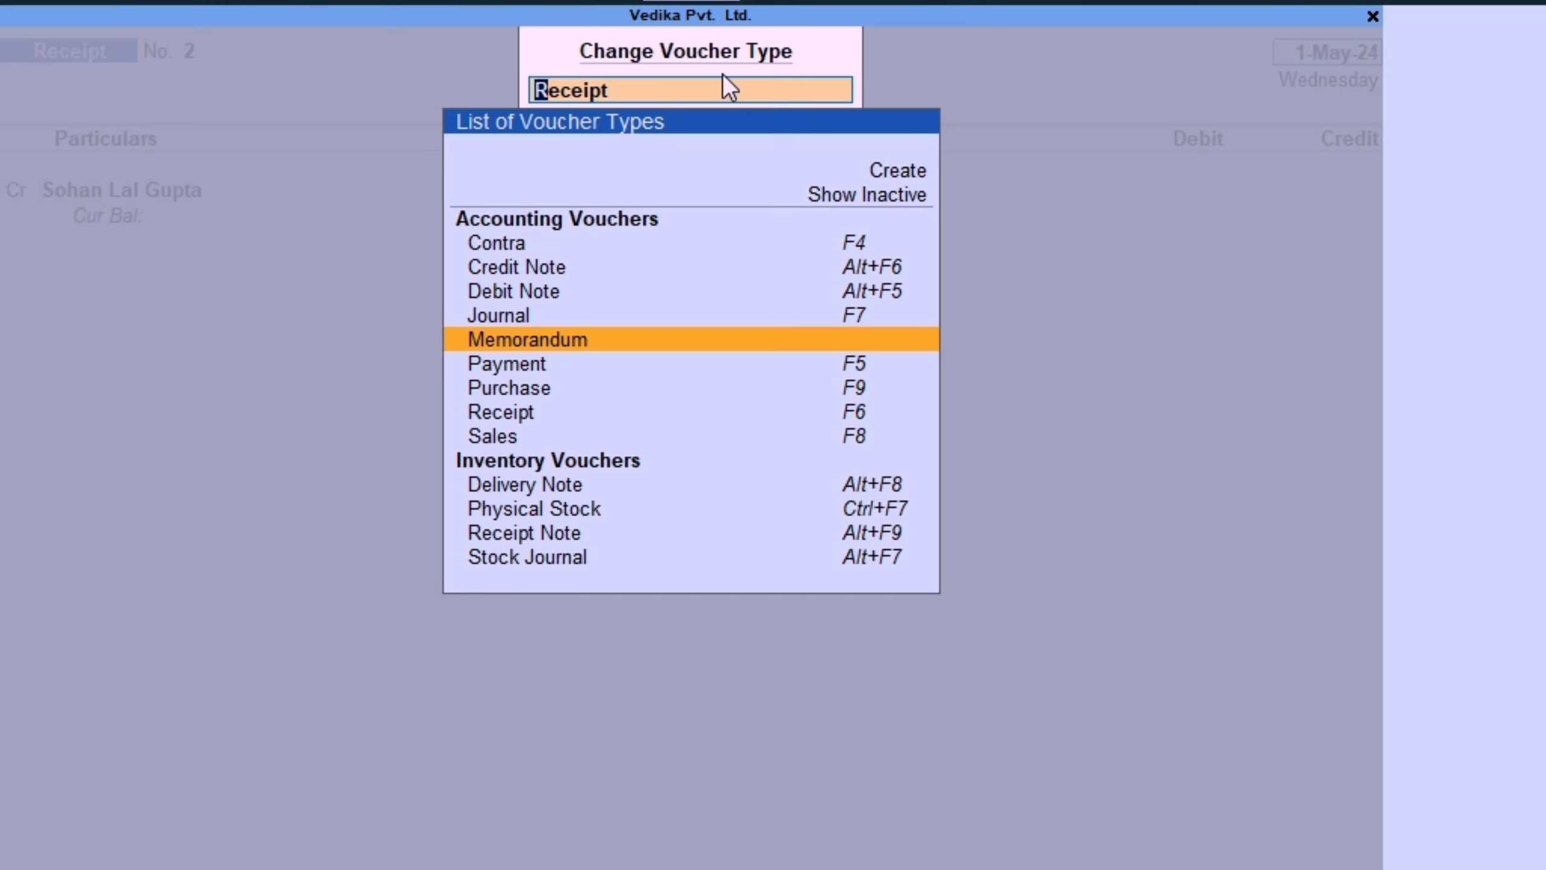
key("Return")
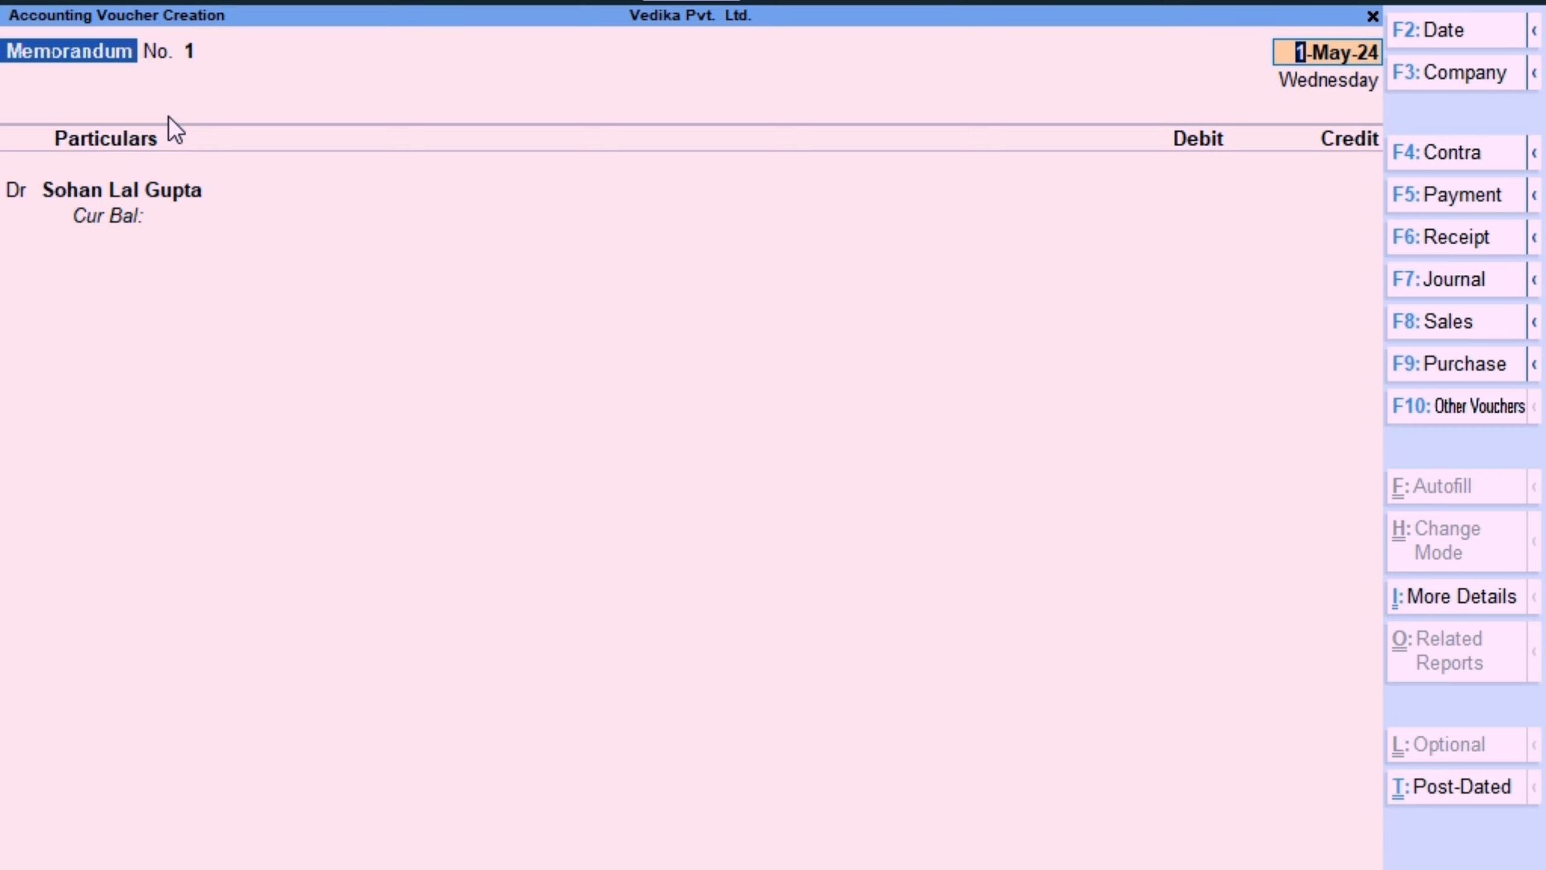
Activate the inactive Sales Order voucher type, and reopen a Sales Order from a Receipt voucher.
key("ctrl")
key("F10")
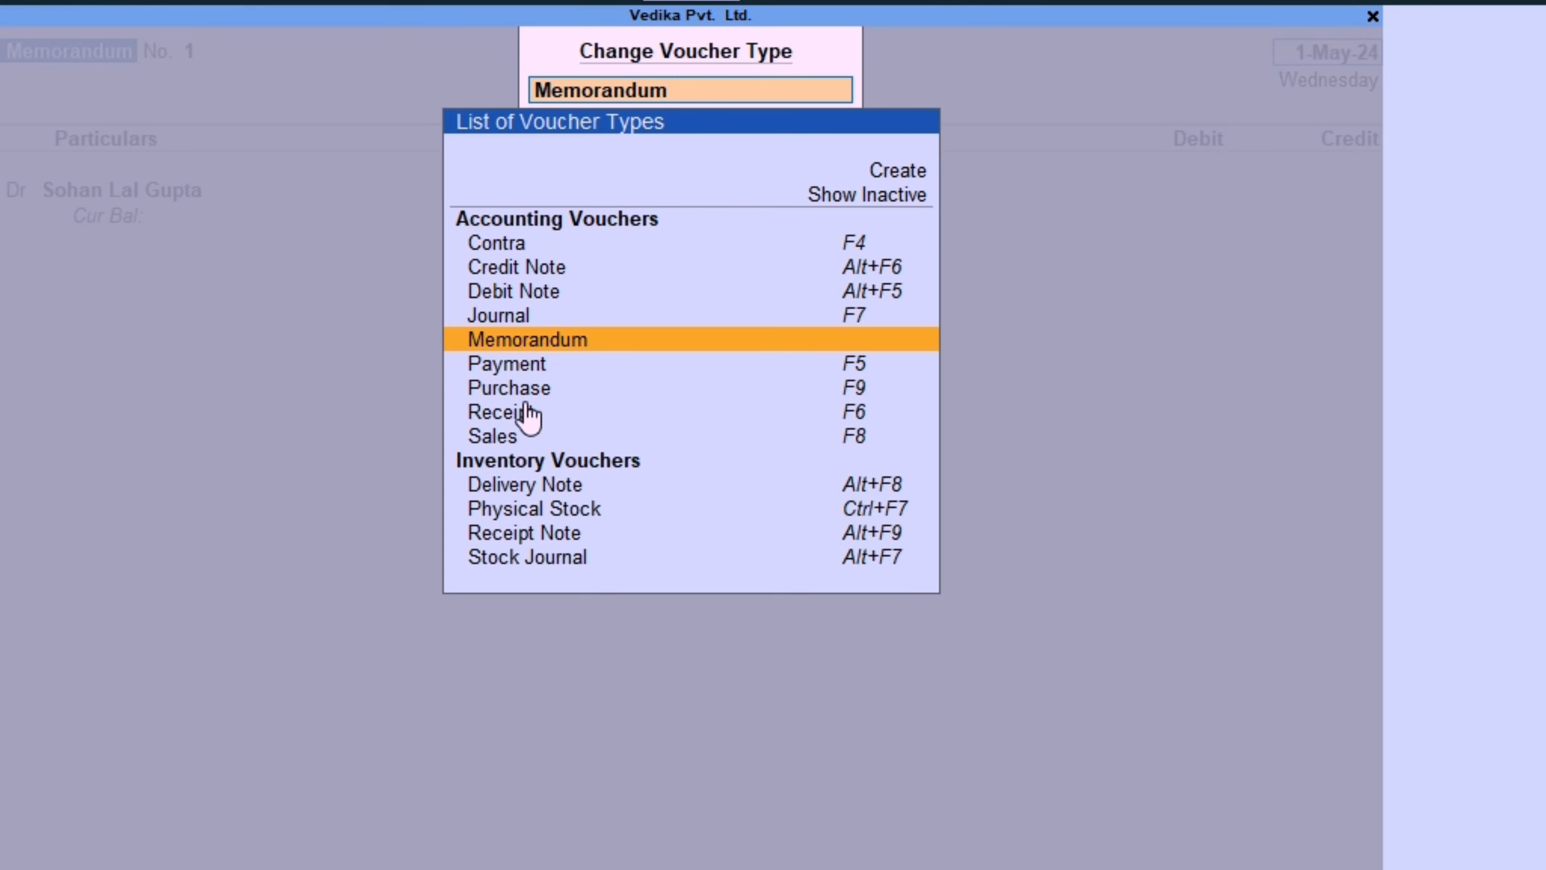
key("Up")
key("Up")
key("Up")
key("Up")
key("Up")
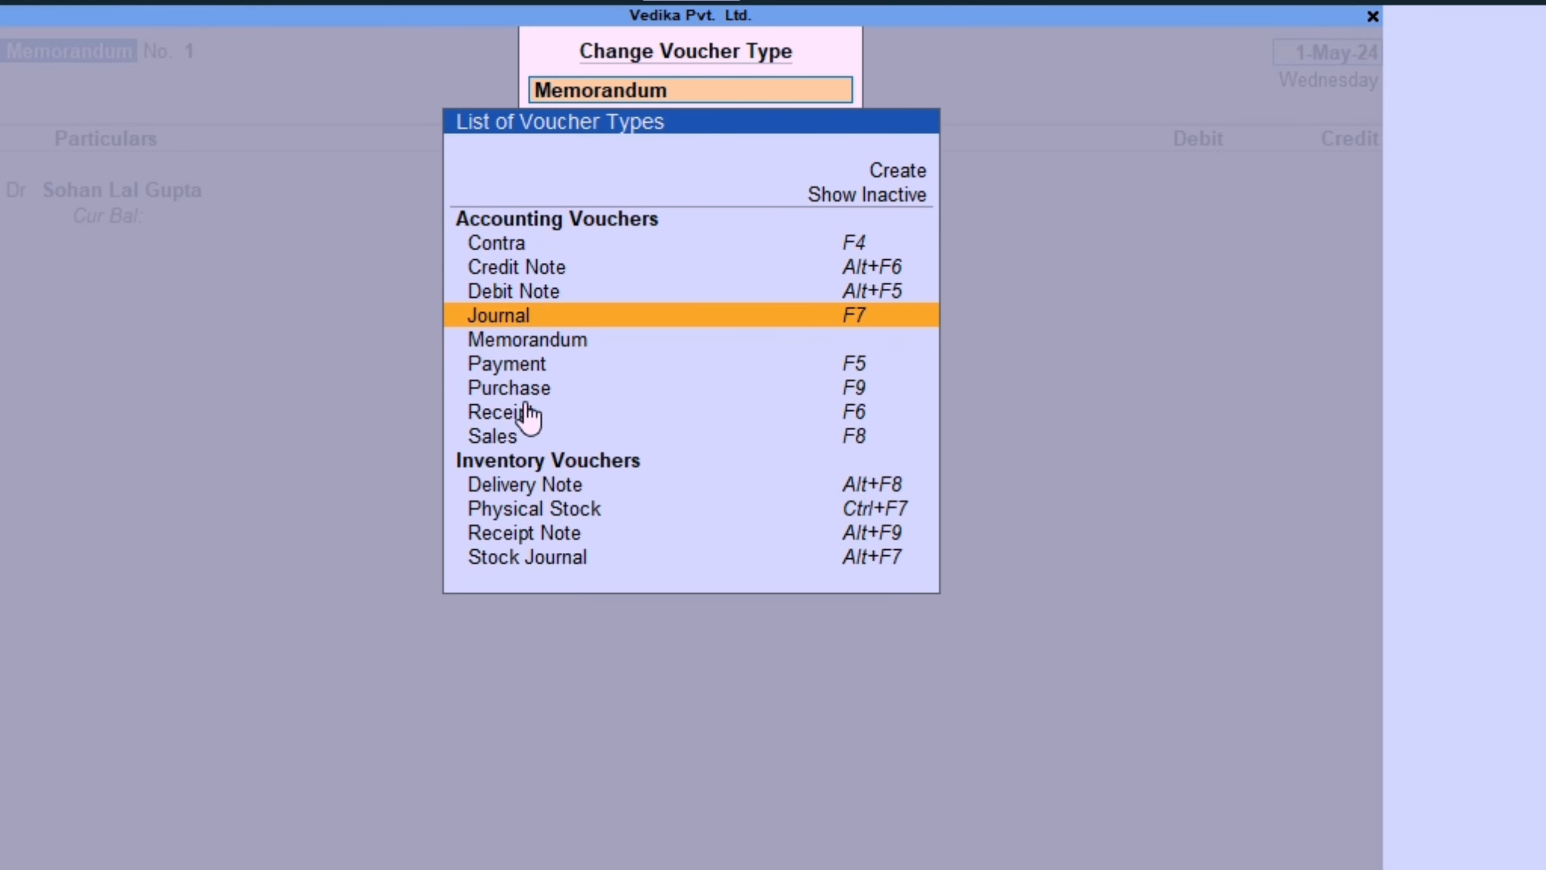
key("Return")
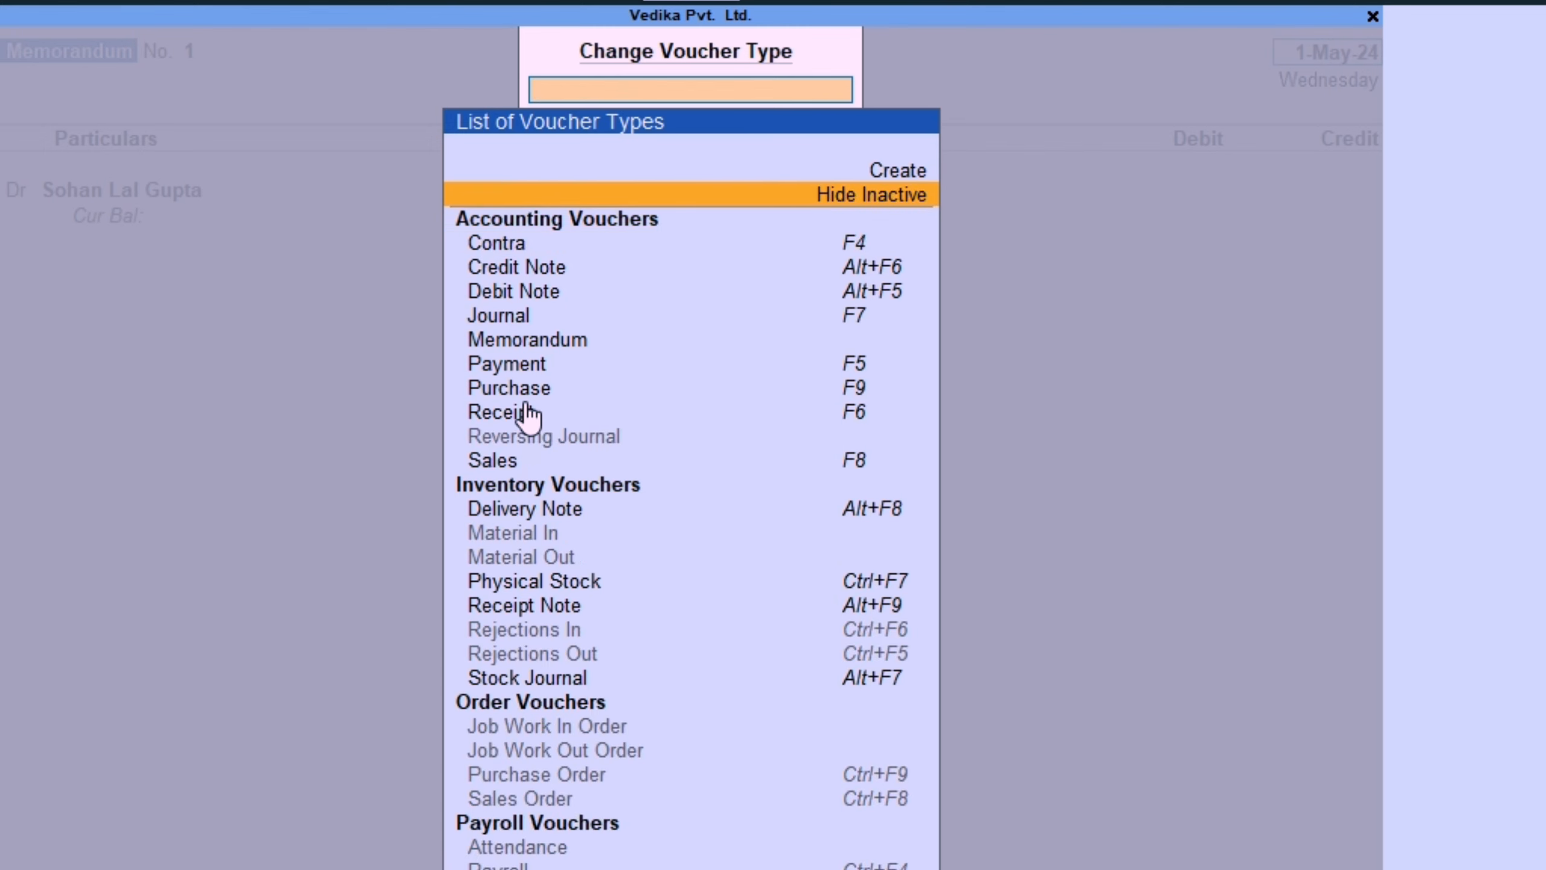
key("Down")
key("Down")
key("Down")
key("Down")
key("Down")
key("Down")
key("Down")
key("Down")
key("Down")
key("Down")
key("Down")
key("Down")
key("Down")
key("Down")
key("Down")
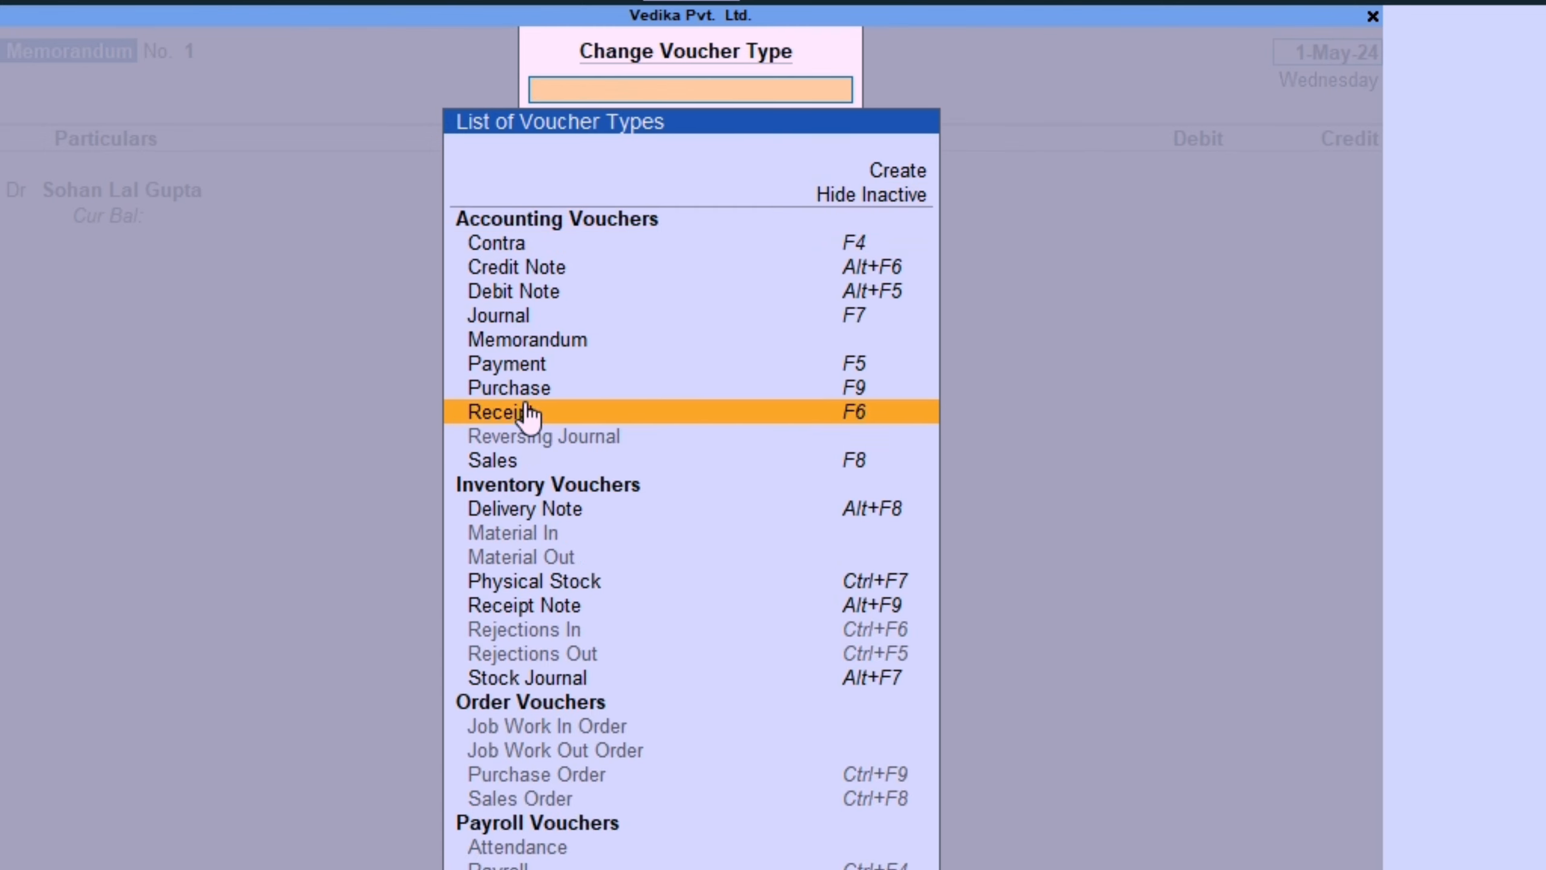
key("Down")
key("Down")
key("Down")
key("Down")
key("Down")
key("Down")
key("Down")
key("Down")
key("Down")
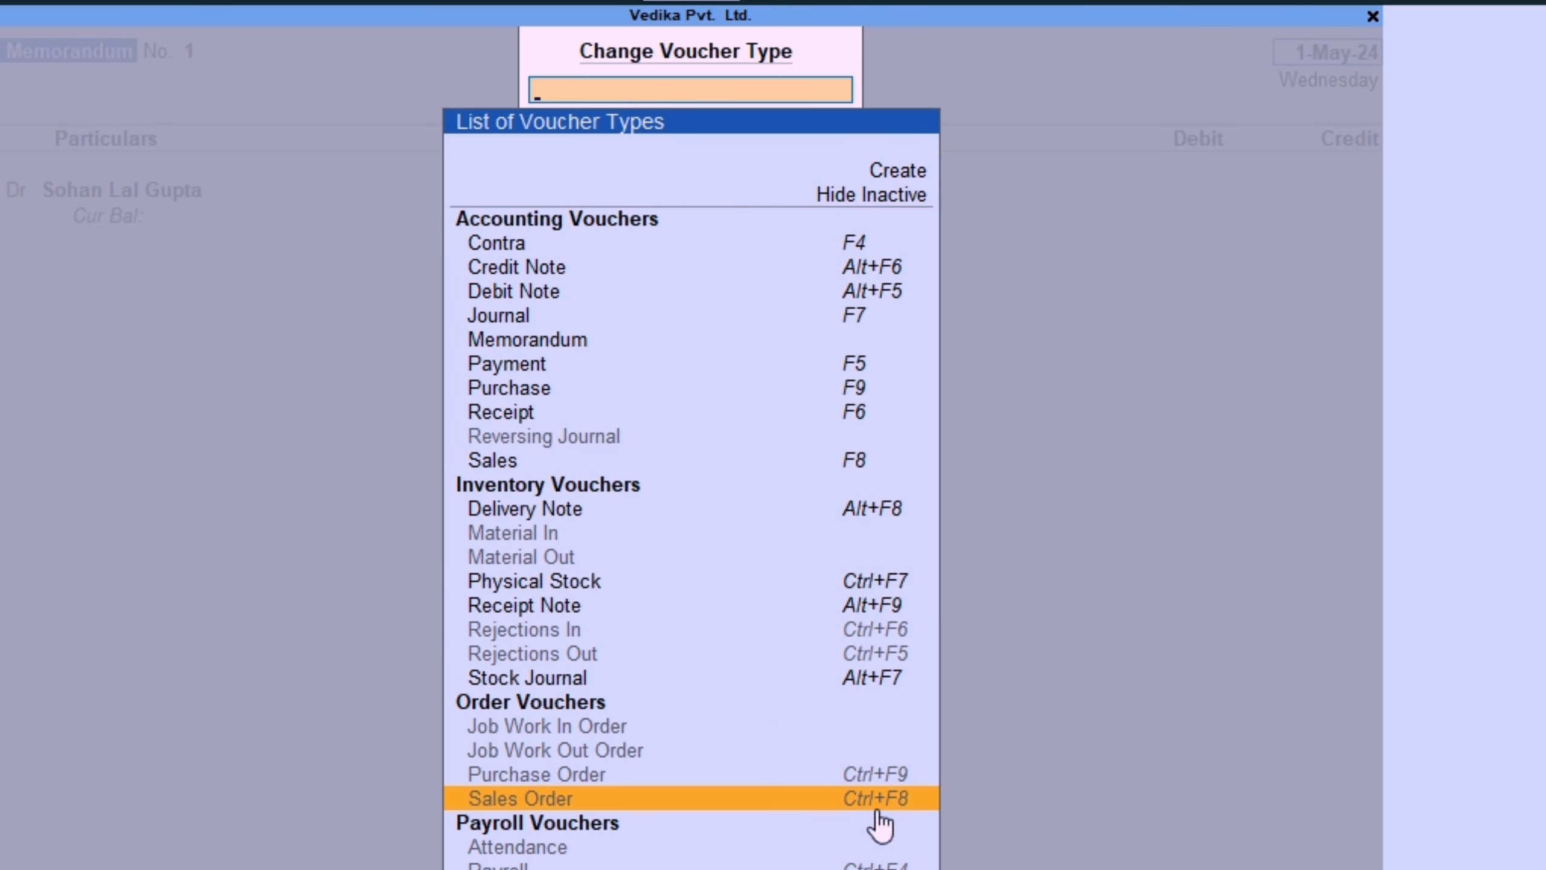
key("Return")
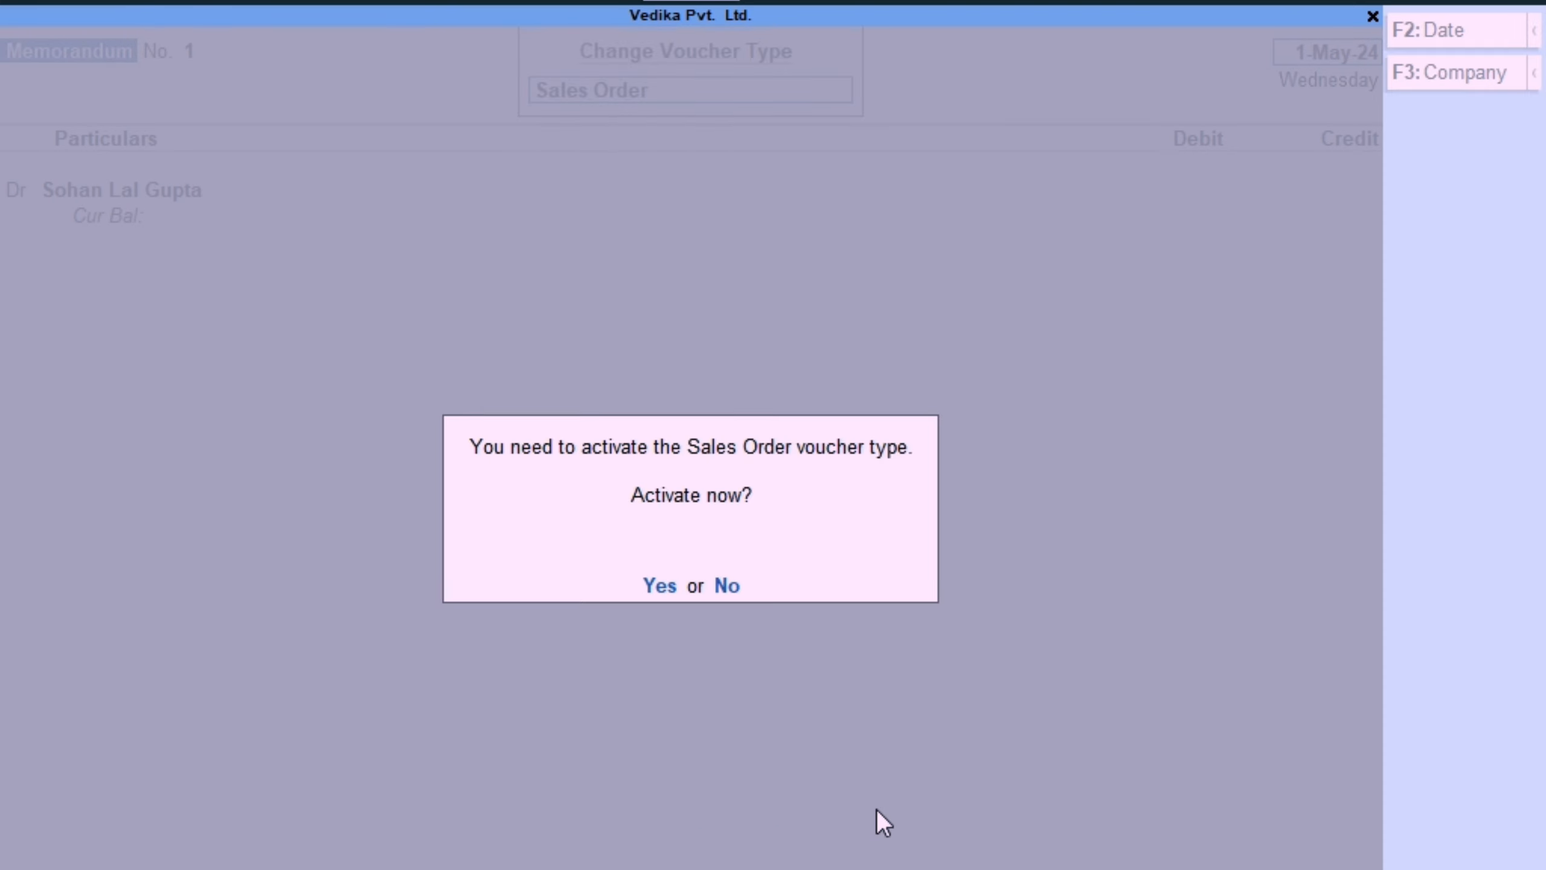
key("y")
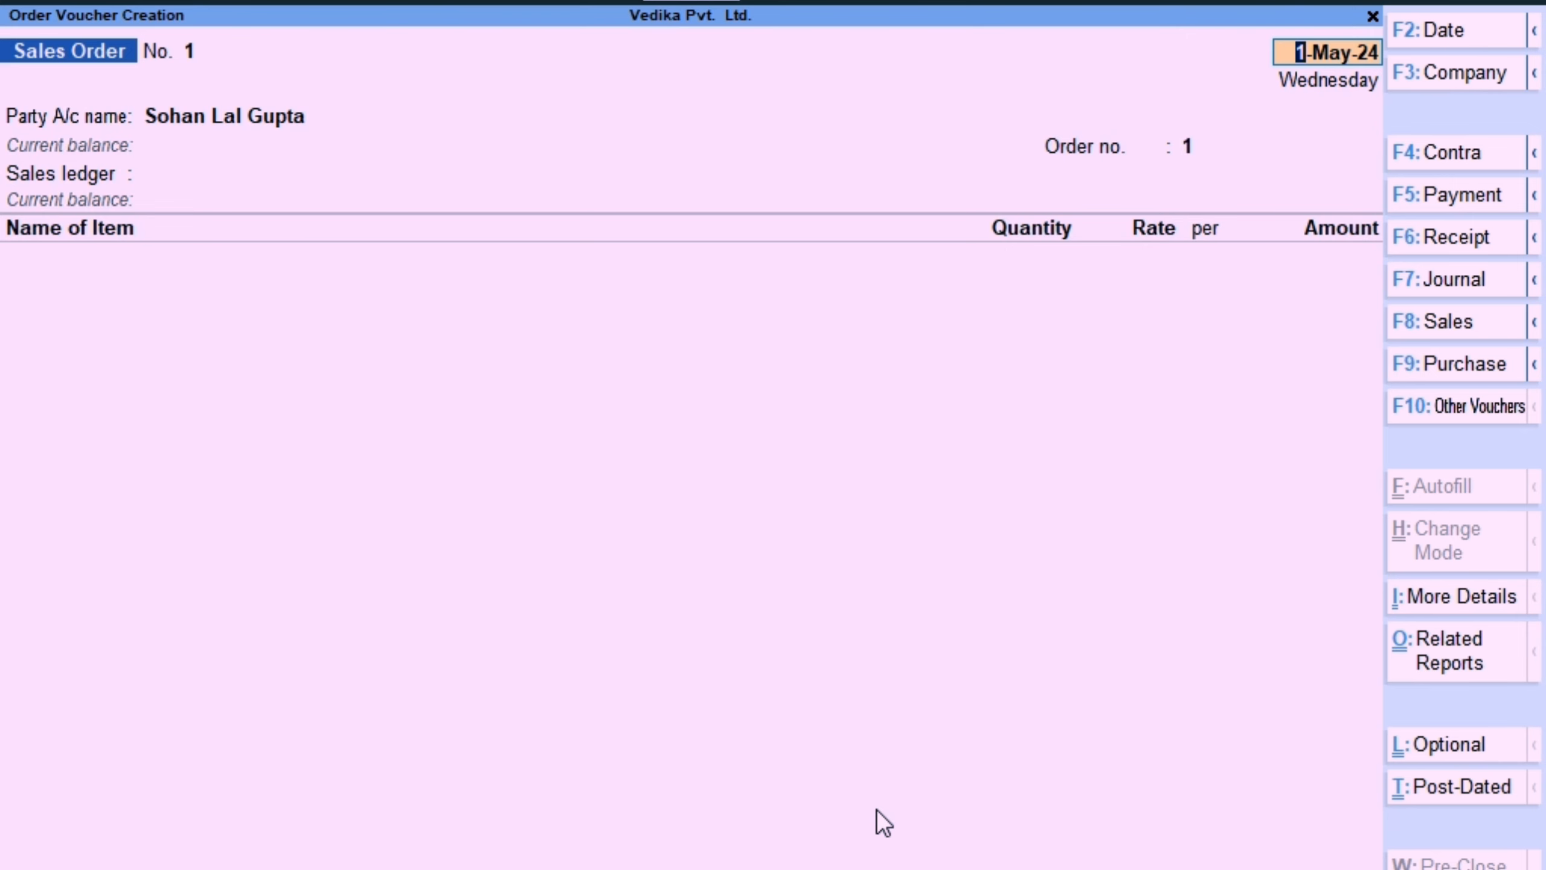
key("F6")
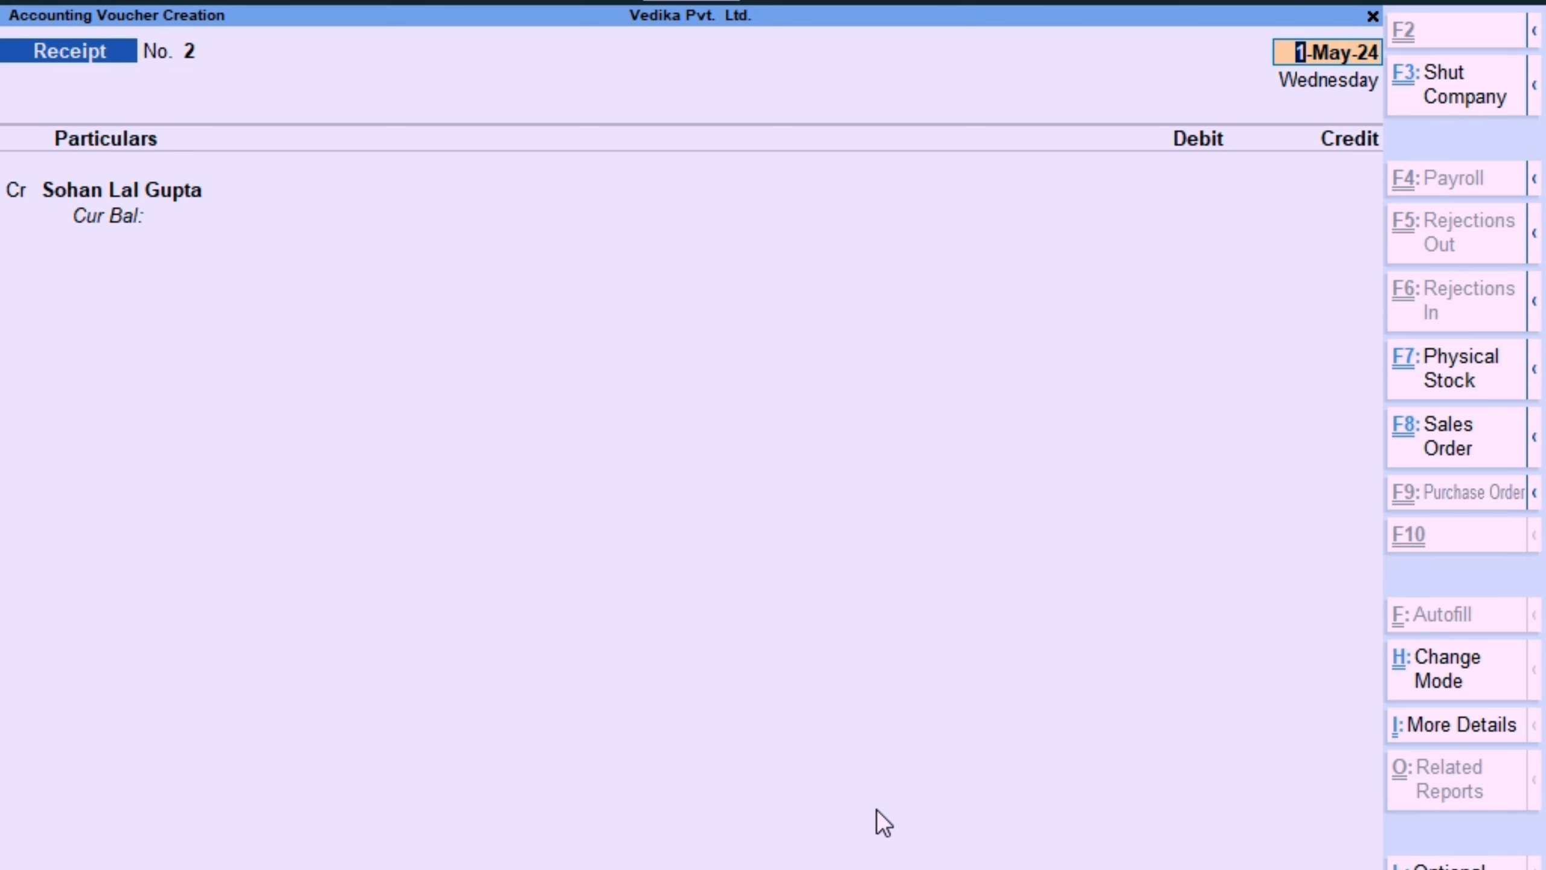
key("ctrl+F8")
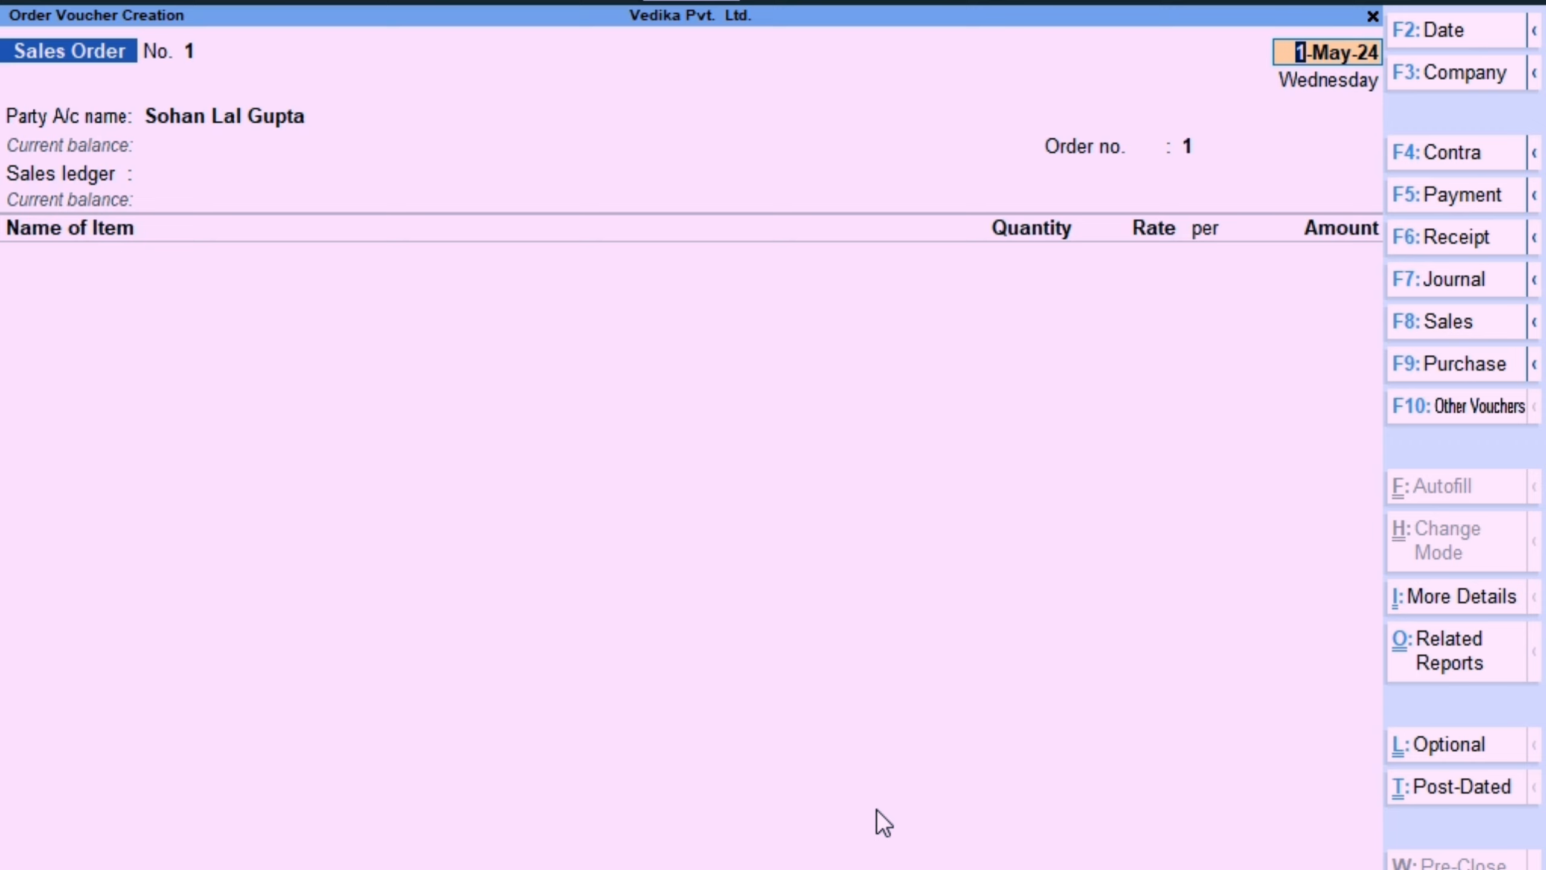
Show the inactive voucher types and activate the Purchase Order type for the current entry.
key("ctrl")
key("F10")
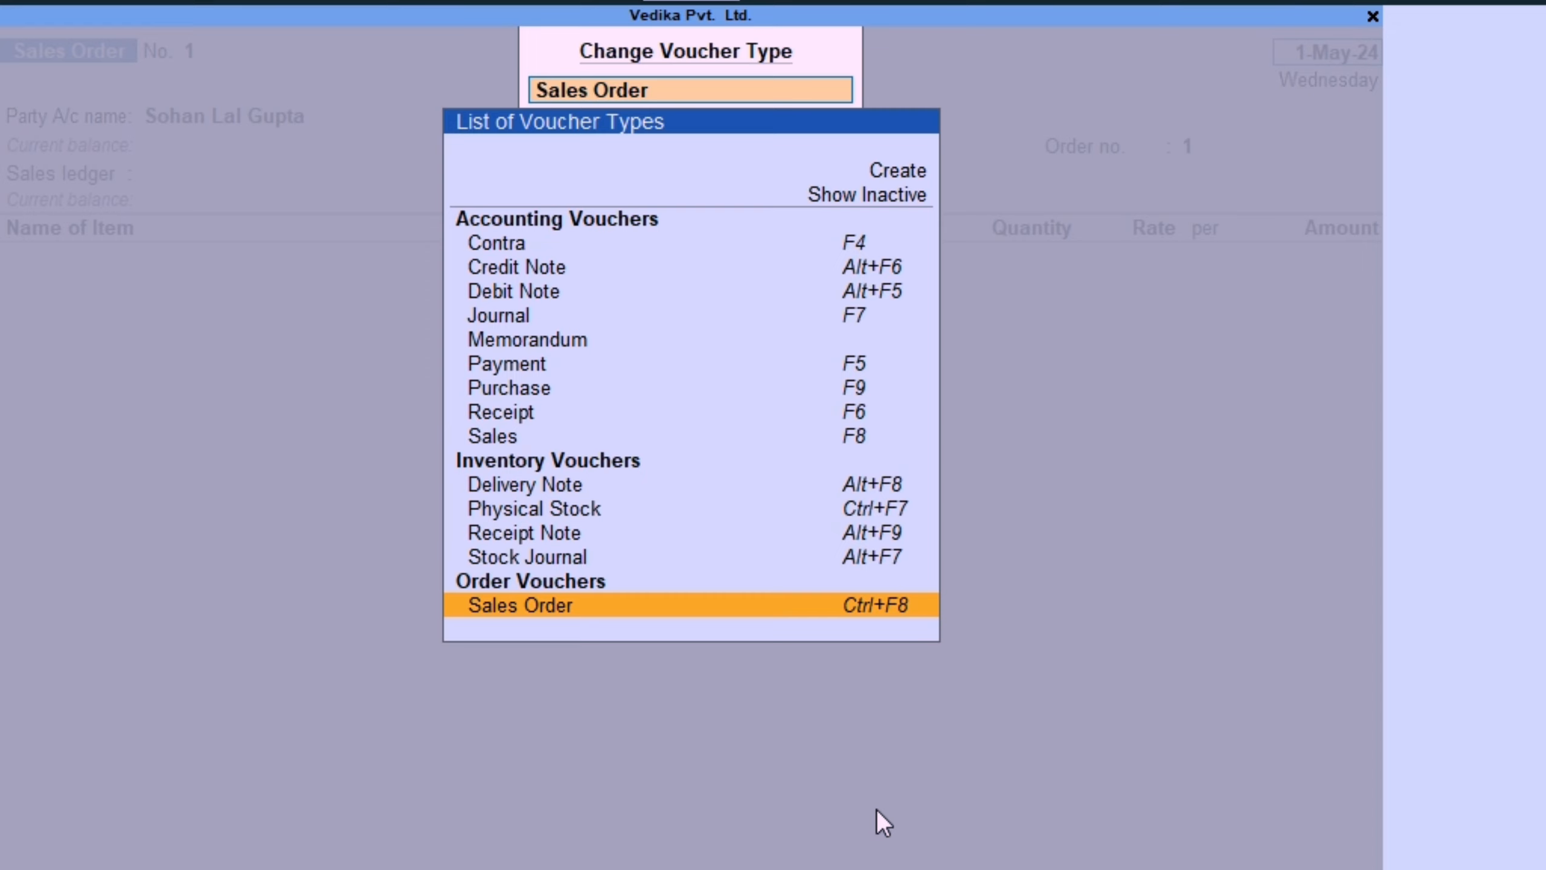
key("Up")
key("Up")
key("Up")
key("Up")
key("Up")
key("Up")
key("Up")
key("Up")
key("Up")
key("Up")
key("Up")
key("Up")
key("Up")
key("Up")
key("Up")
key("Up")
key("Up")
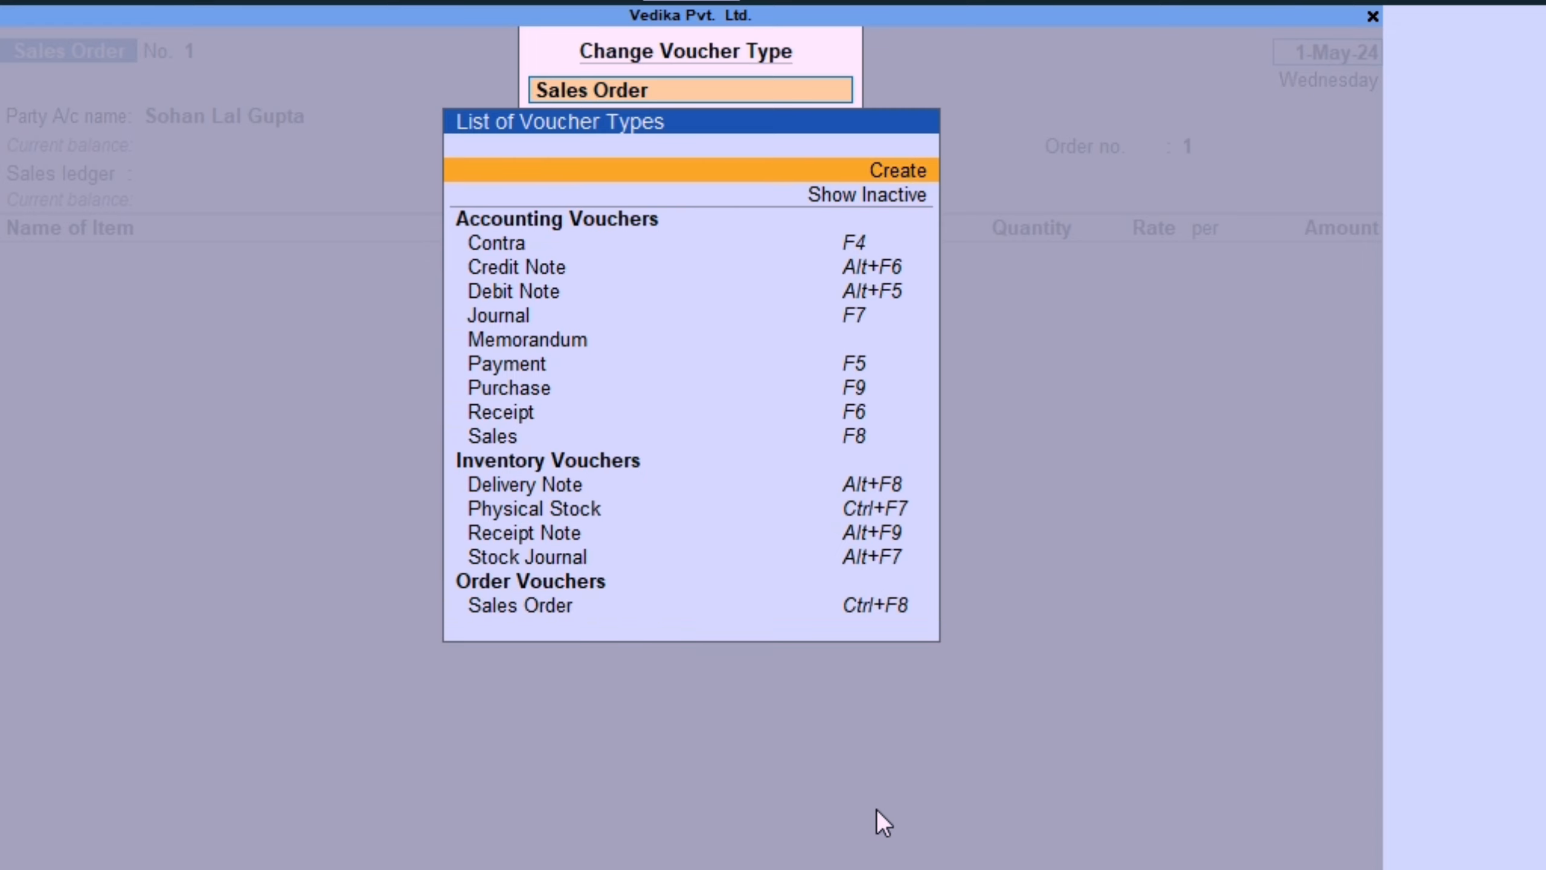
key("Down")
key("Return")
key("Down")
key("Down")
key("Down")
key("Down")
key("Down")
key("Down")
key("Down")
key("Down")
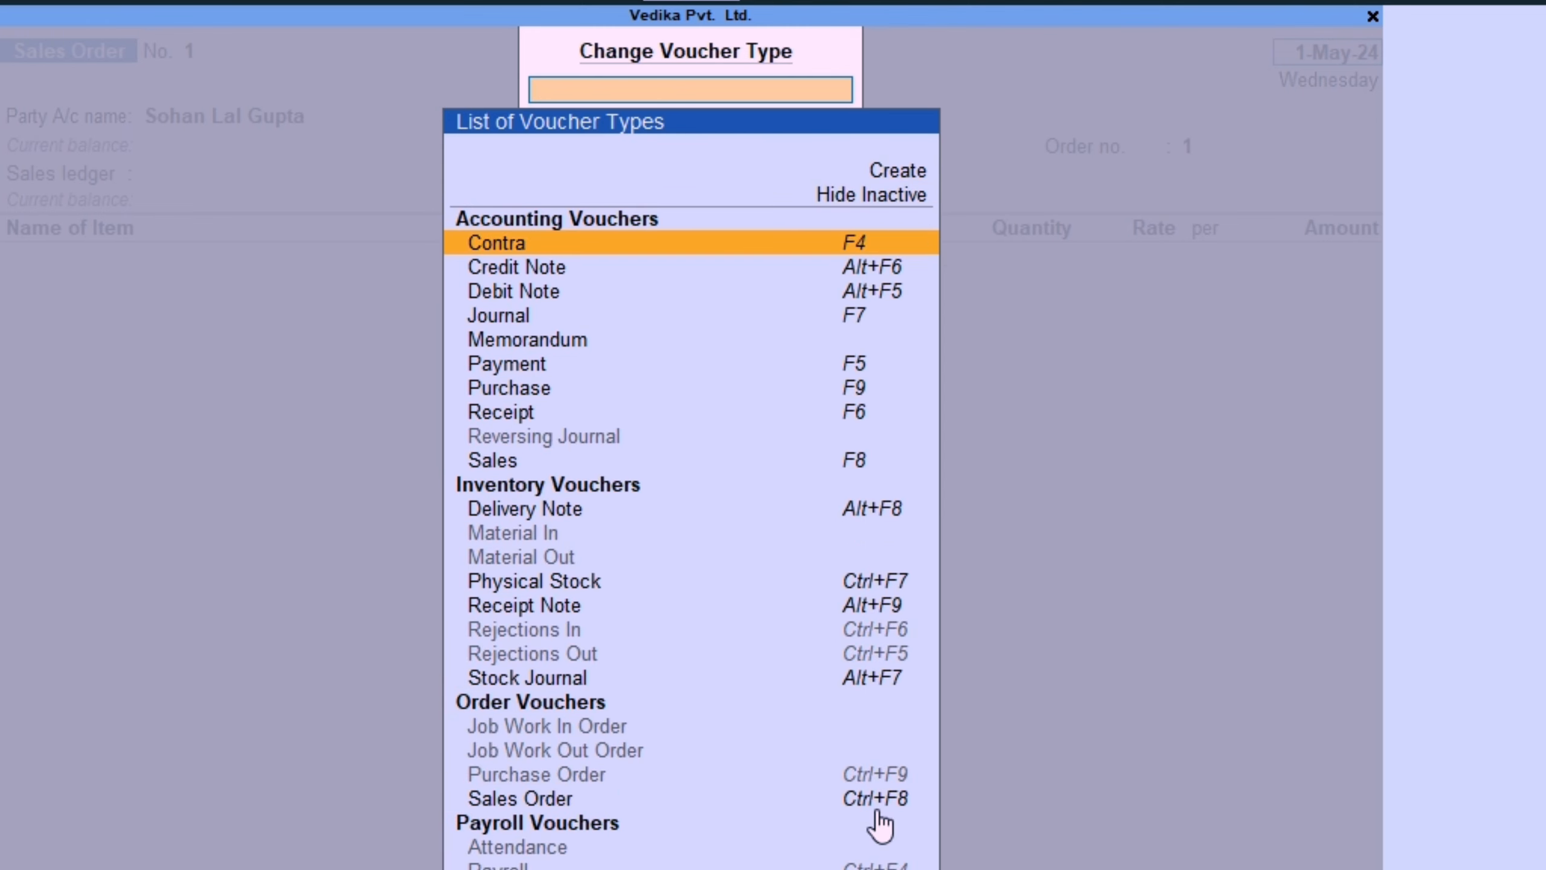
key("Down")
key("Down")
key("Down")
key("Down")
key("Down")
key("Down")
key("Down")
key("Down")
key("Down")
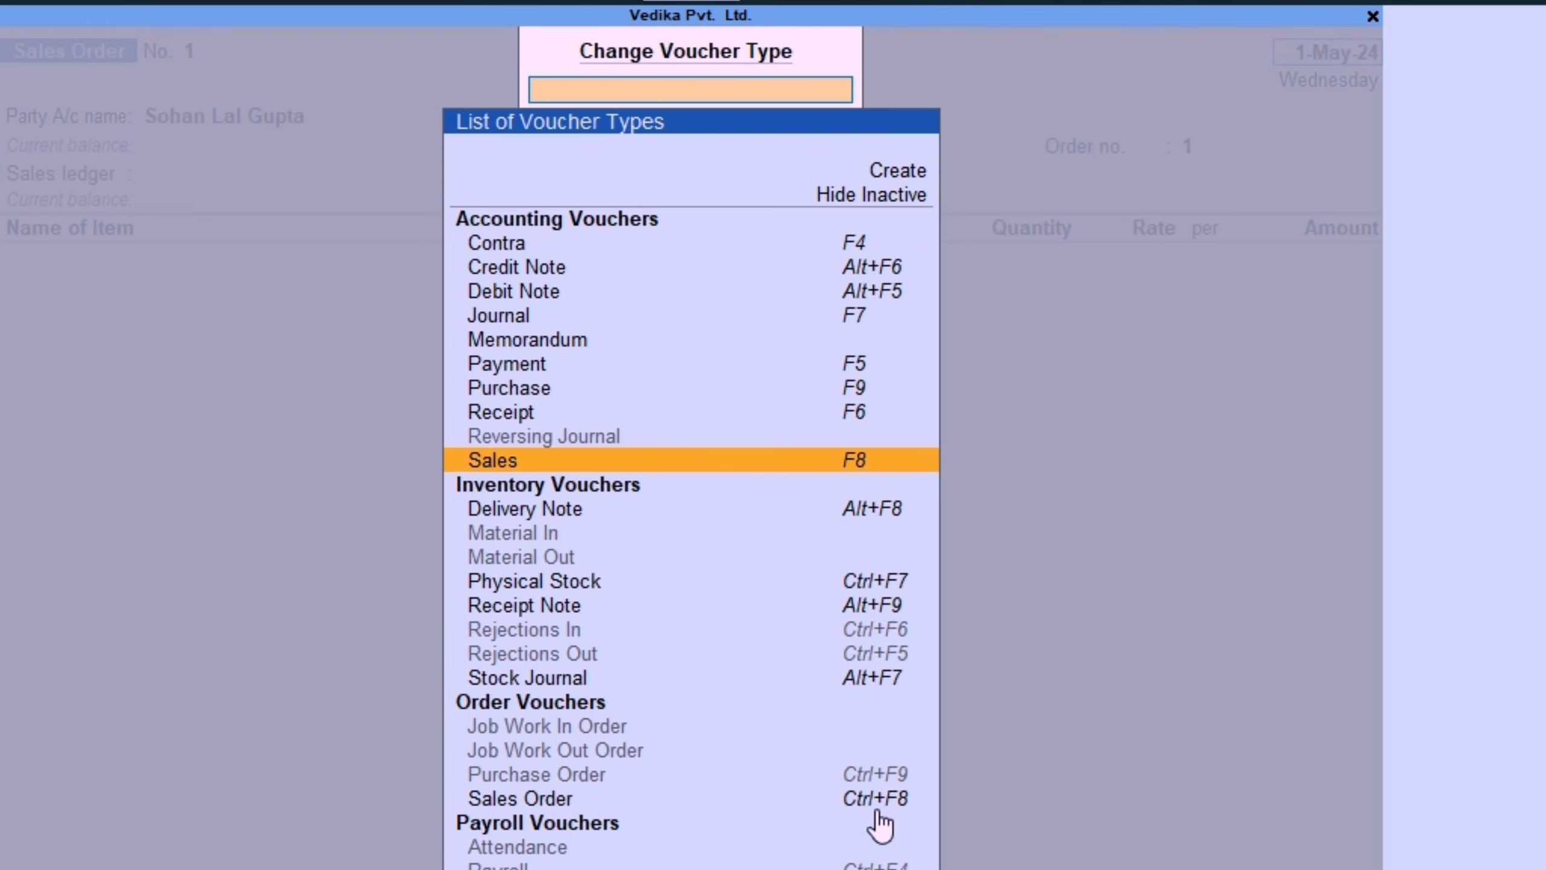
key("Down")
key("Down")
key("Down")
key("Down")
key("Down")
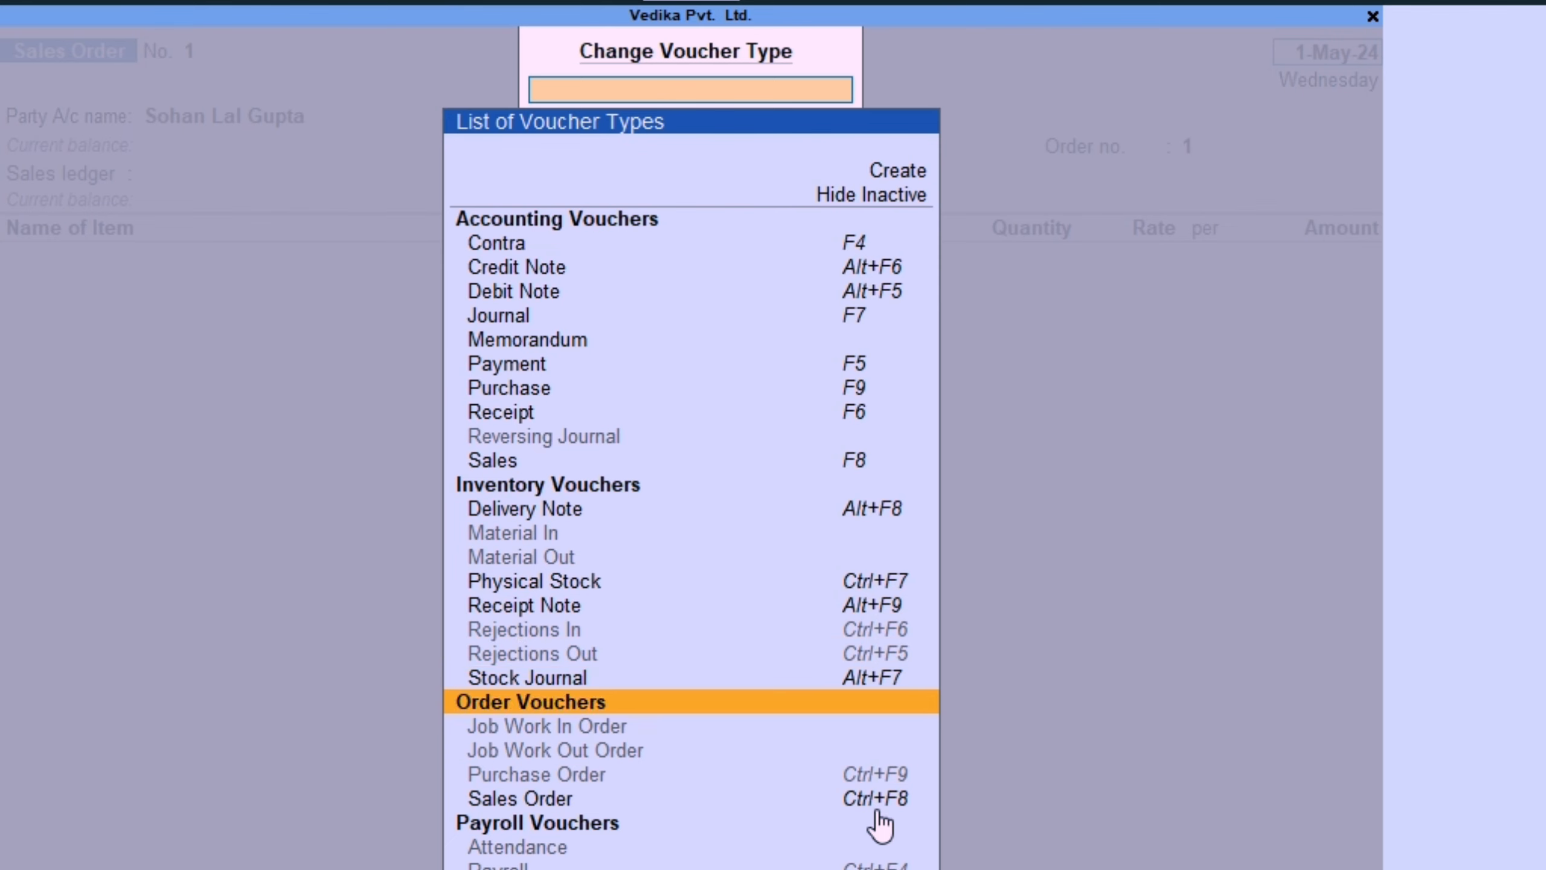
key("Return")
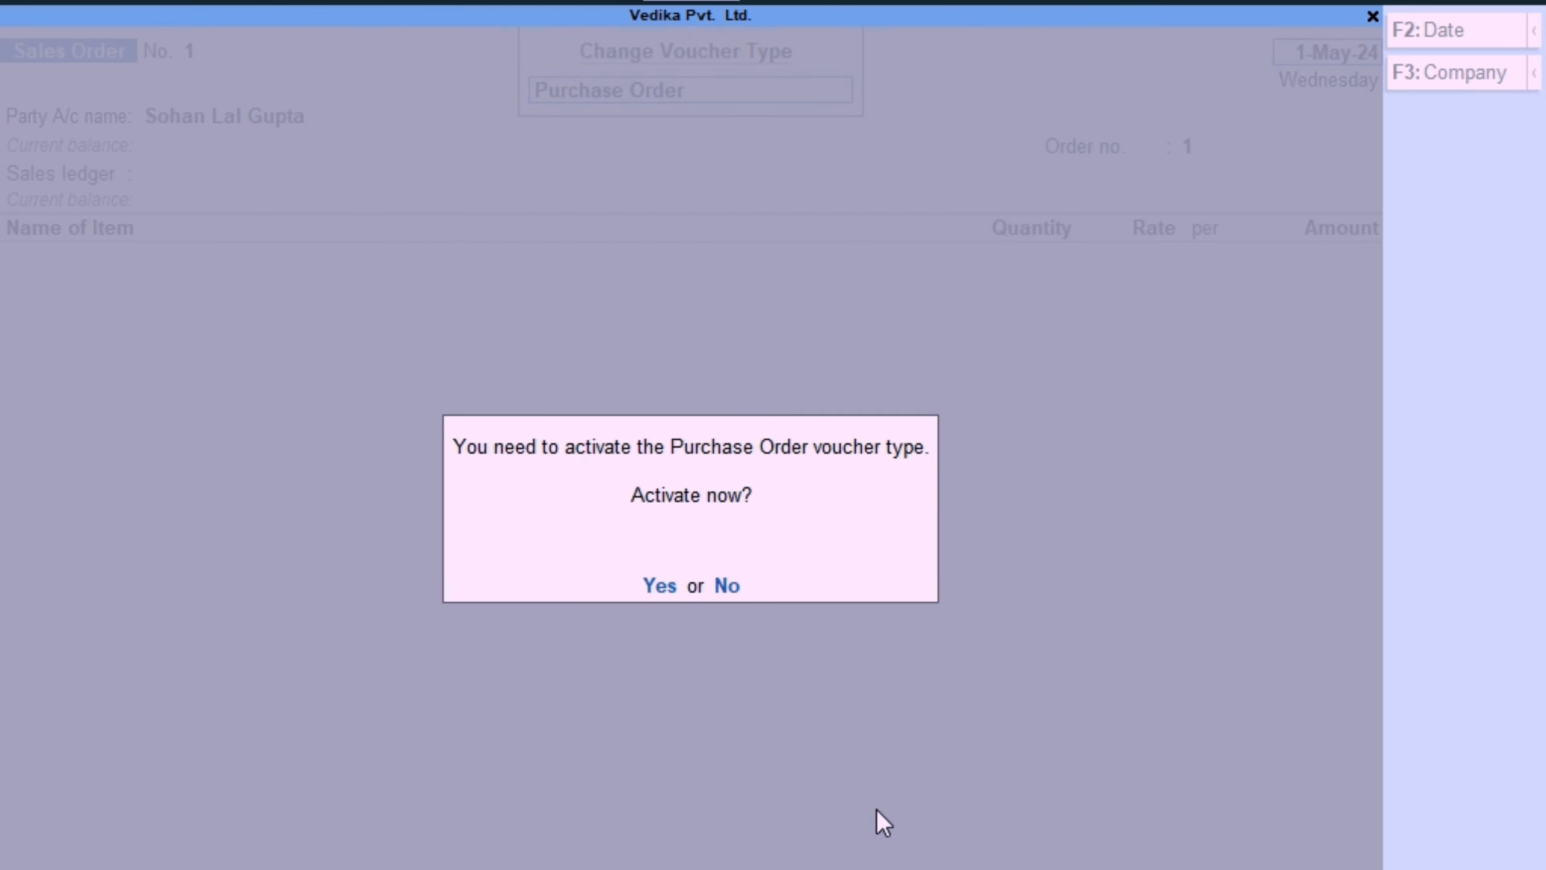
key("Return")
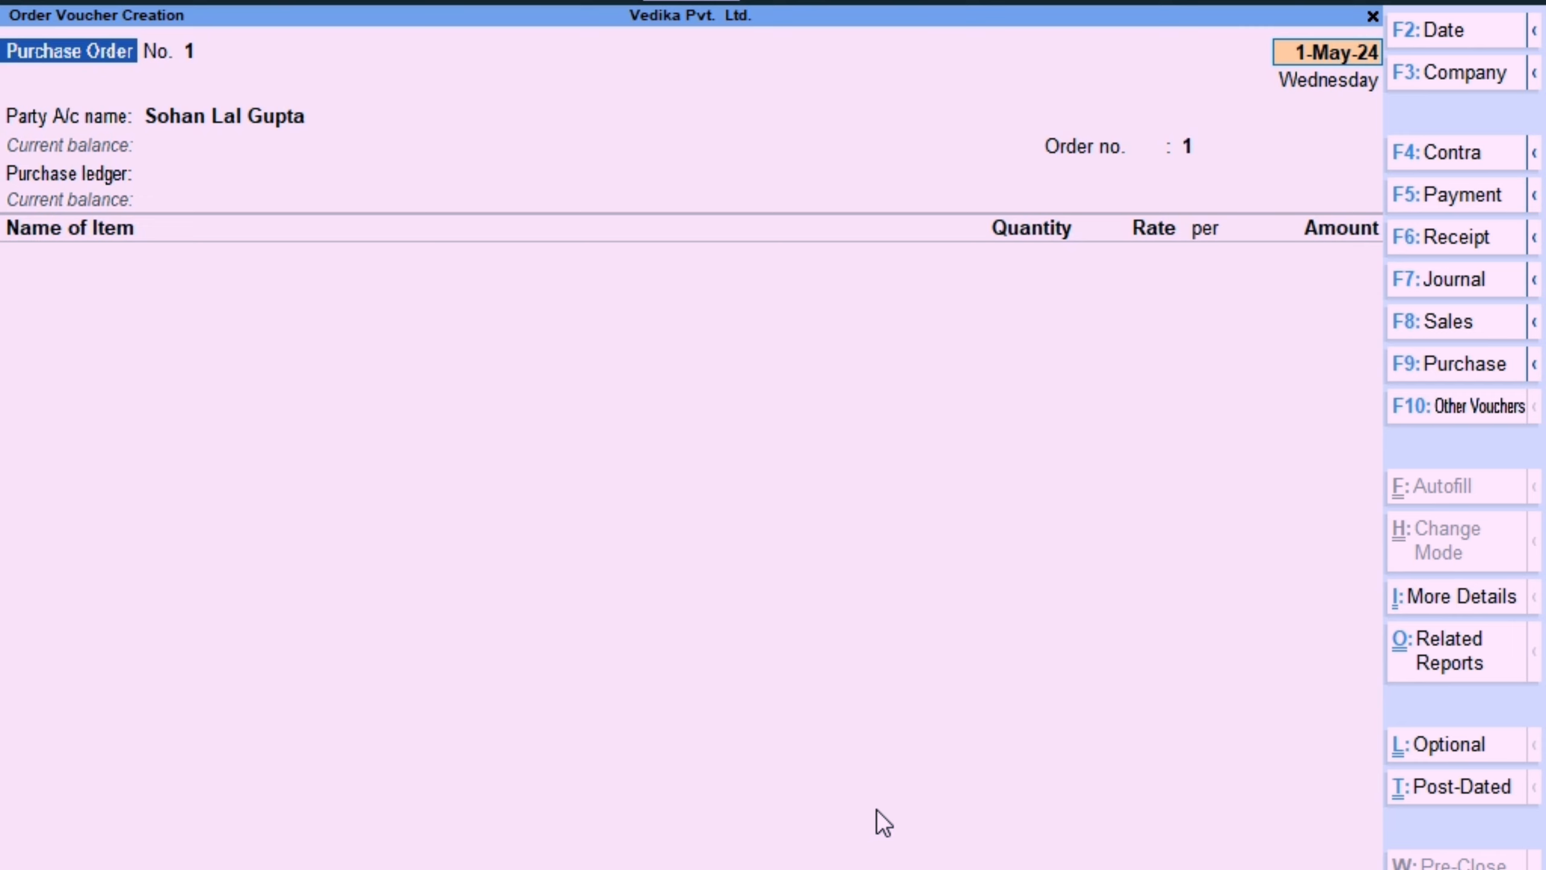
Change the voucher type to Receipt Note from the full list including inactive types, and return to a Payment voucher.
key("F10")
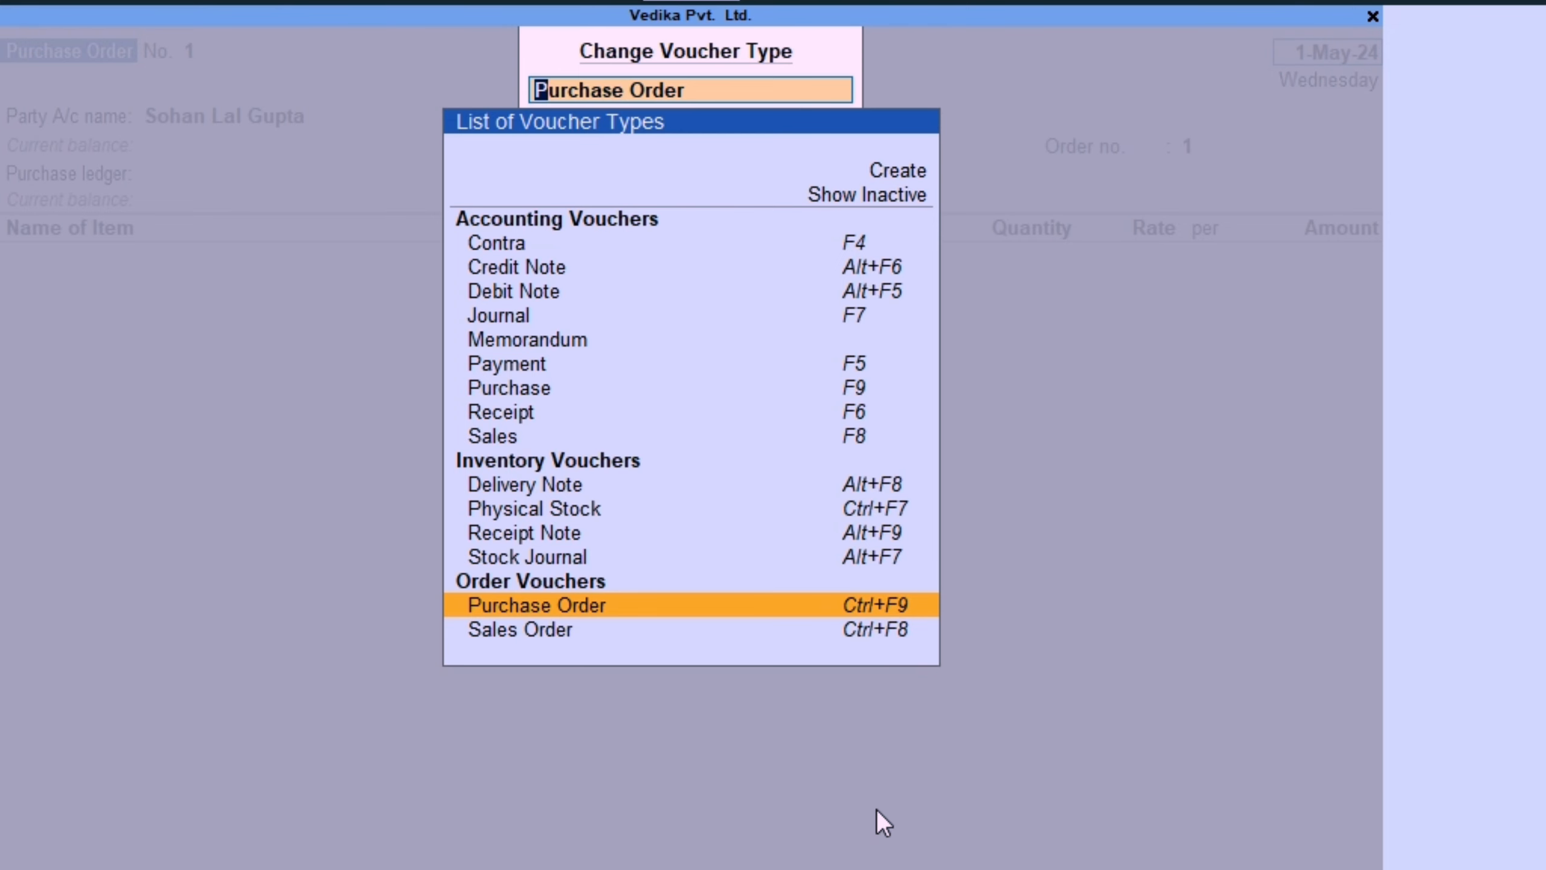
key("Up")
key("Up")
key("Up")
key("Up")
key("Up")
key("Up")
key("Up")
key("Up")
key("Up")
key("Up")
key("Up")
key("Up")
key("Up")
key("Up")
key("Up")
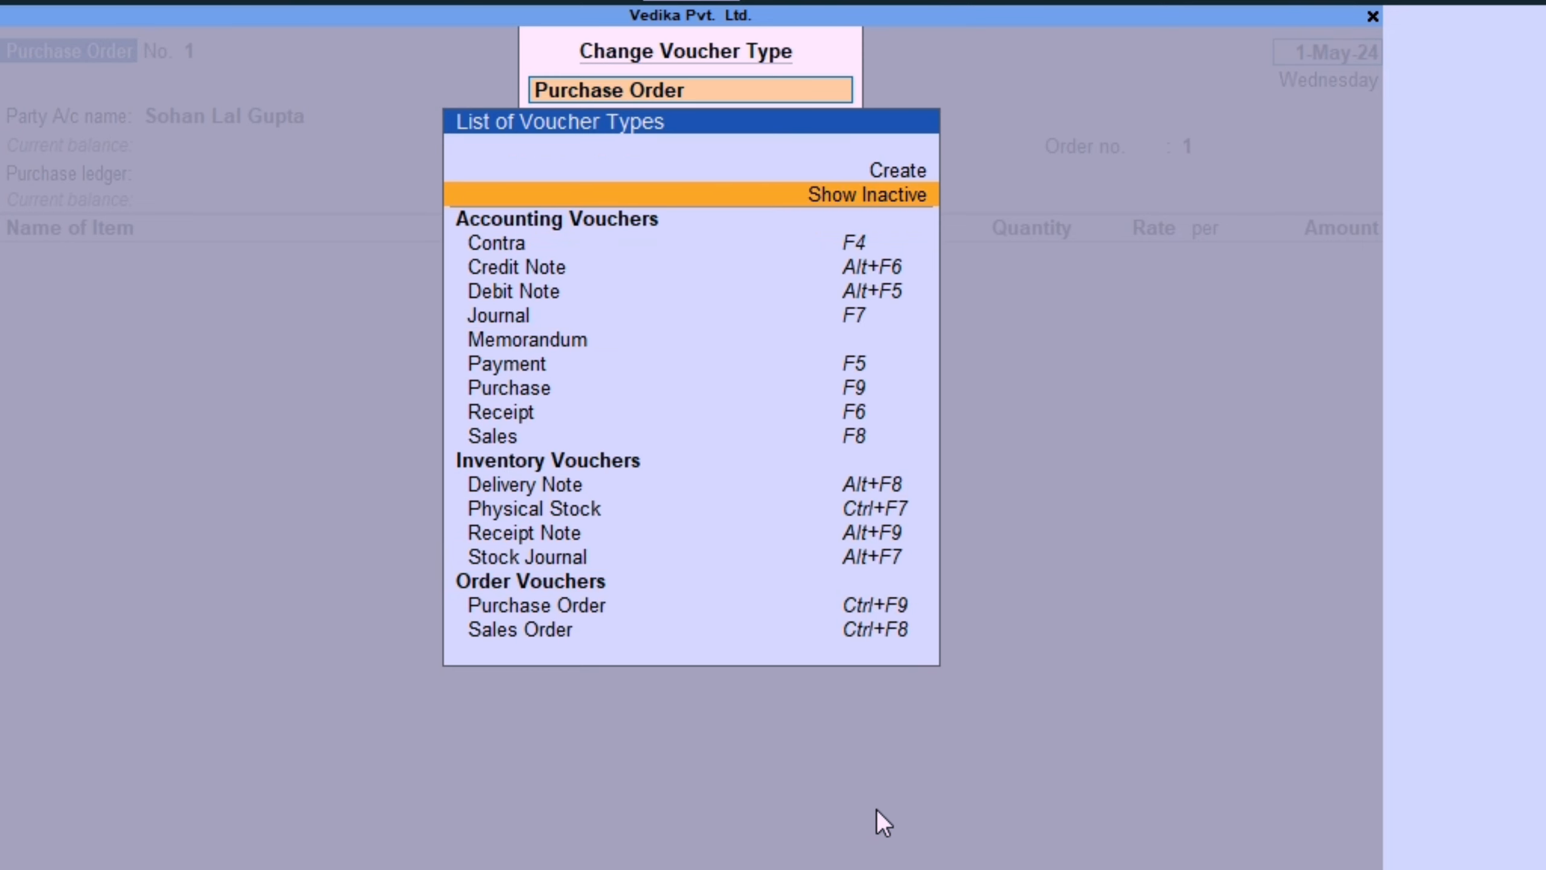
key("Return")
key("Down")
key("Down")
key("Down")
key("Down")
key("Down")
key("Down")
key("Down")
key("Down")
key("Down")
key("Down")
key("Down")
key("Down")
key("Down")
key("Down")
key("Down")
key("Down")
key("Down")
key("Down")
key("Down")
key("Up")
key("Up")
key("Up")
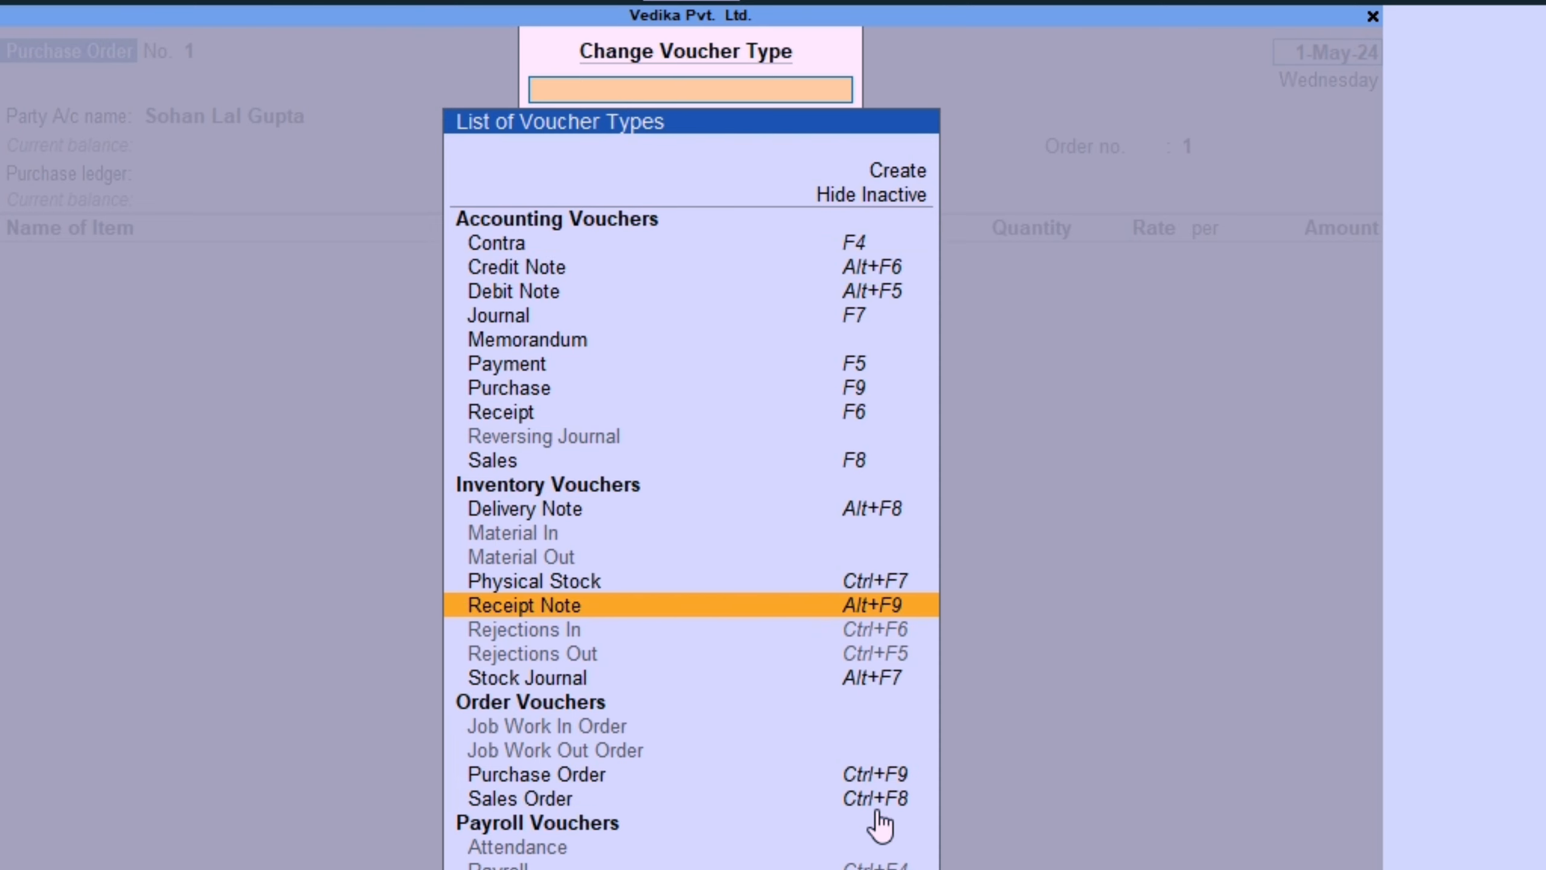
key("Return")
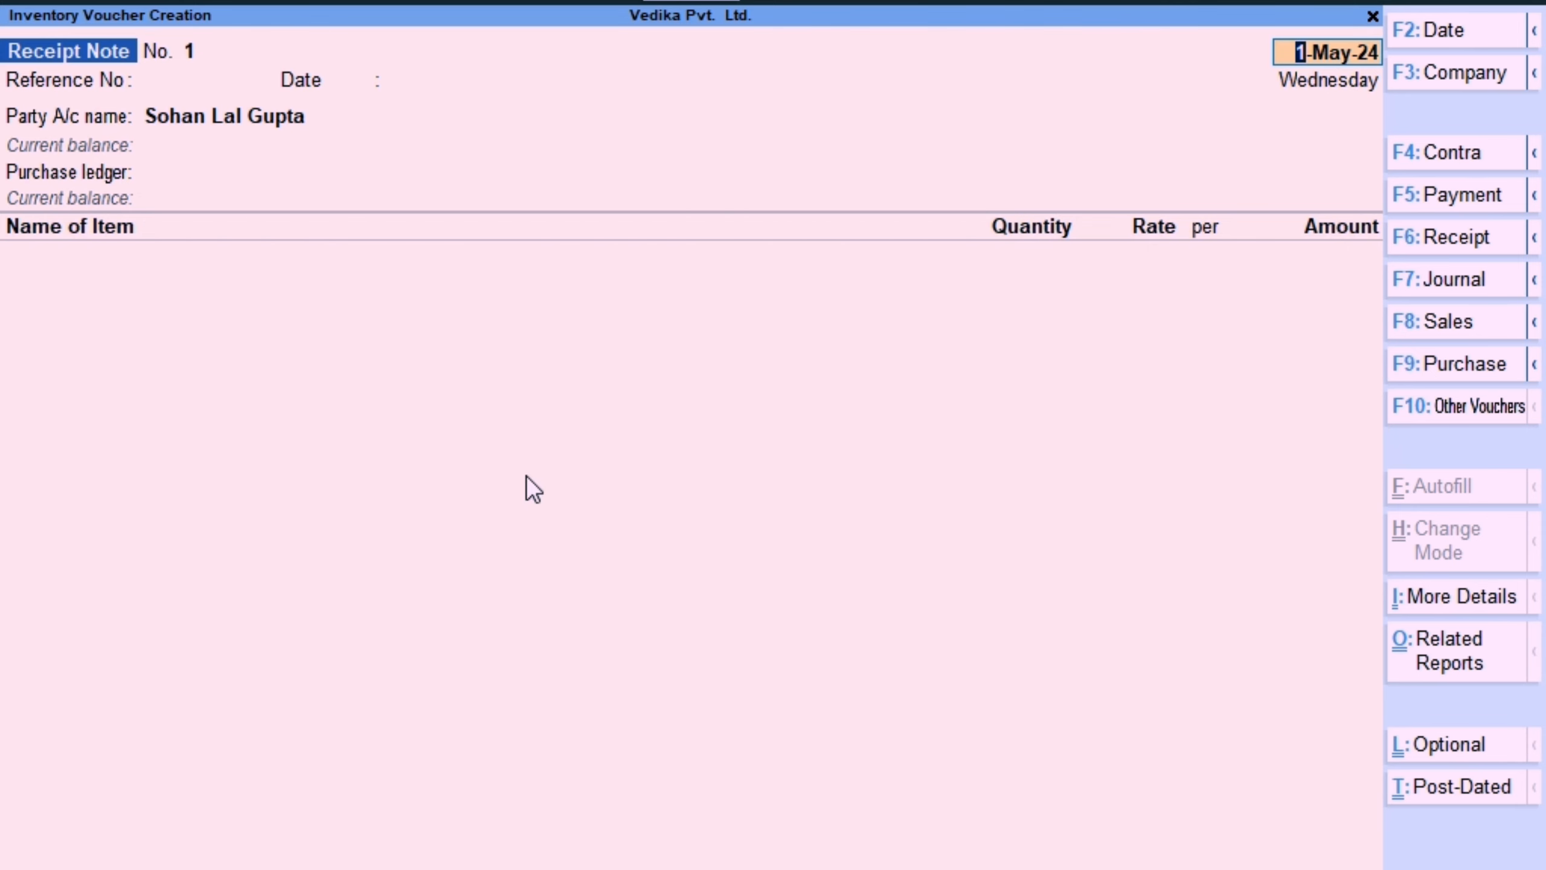
key("F5")
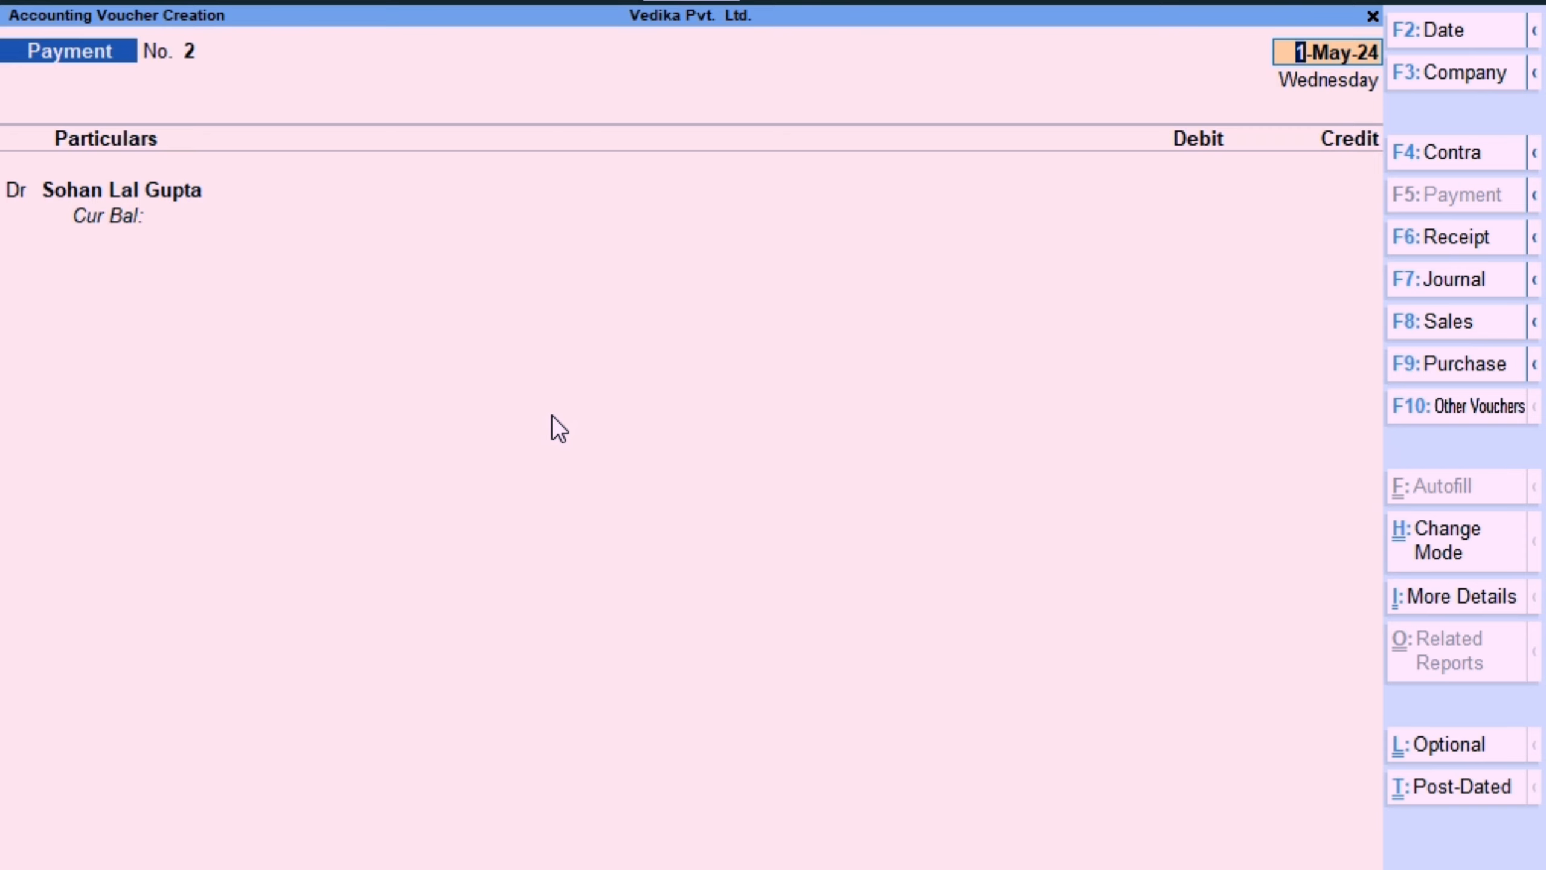
Switch the voucher entry through Receipt Note and Delivery Note to Stock Journal.
key("alt+F9")
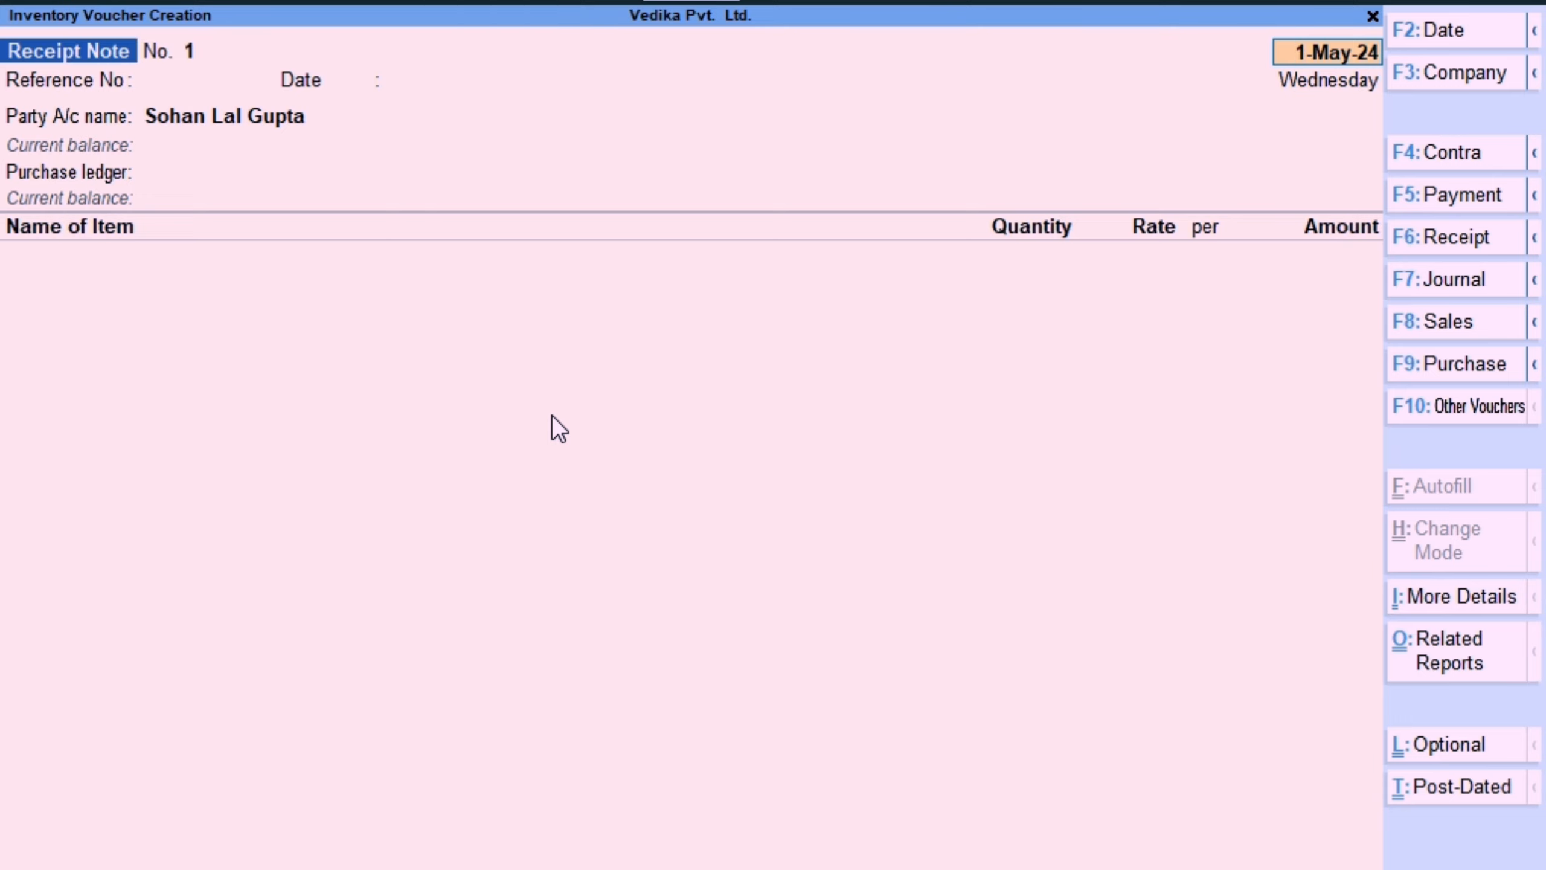
key("alt+F8")
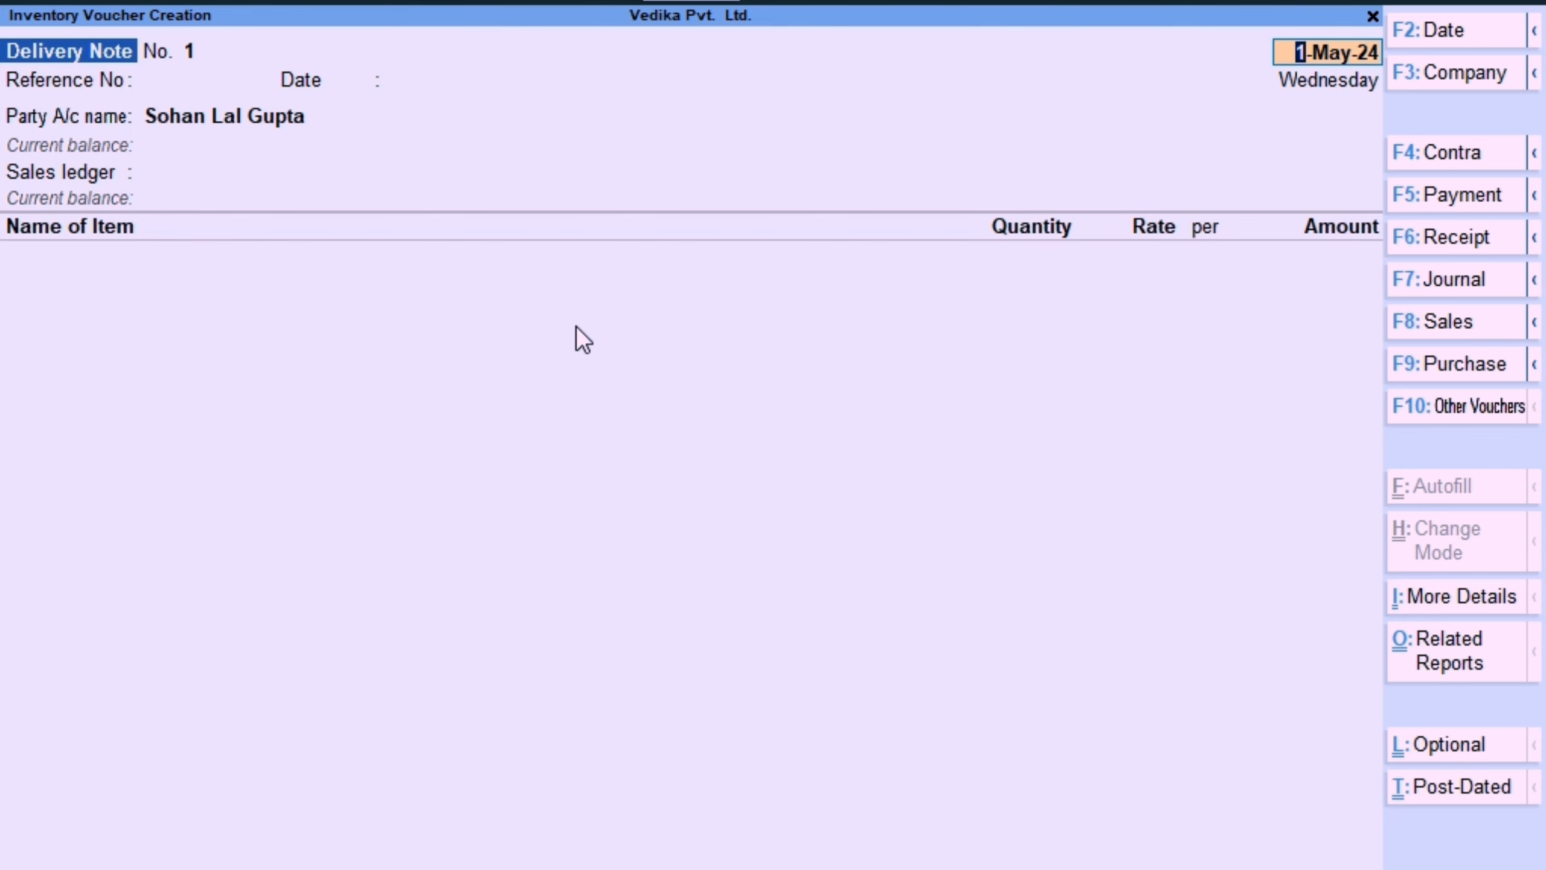
key("alt+F7")
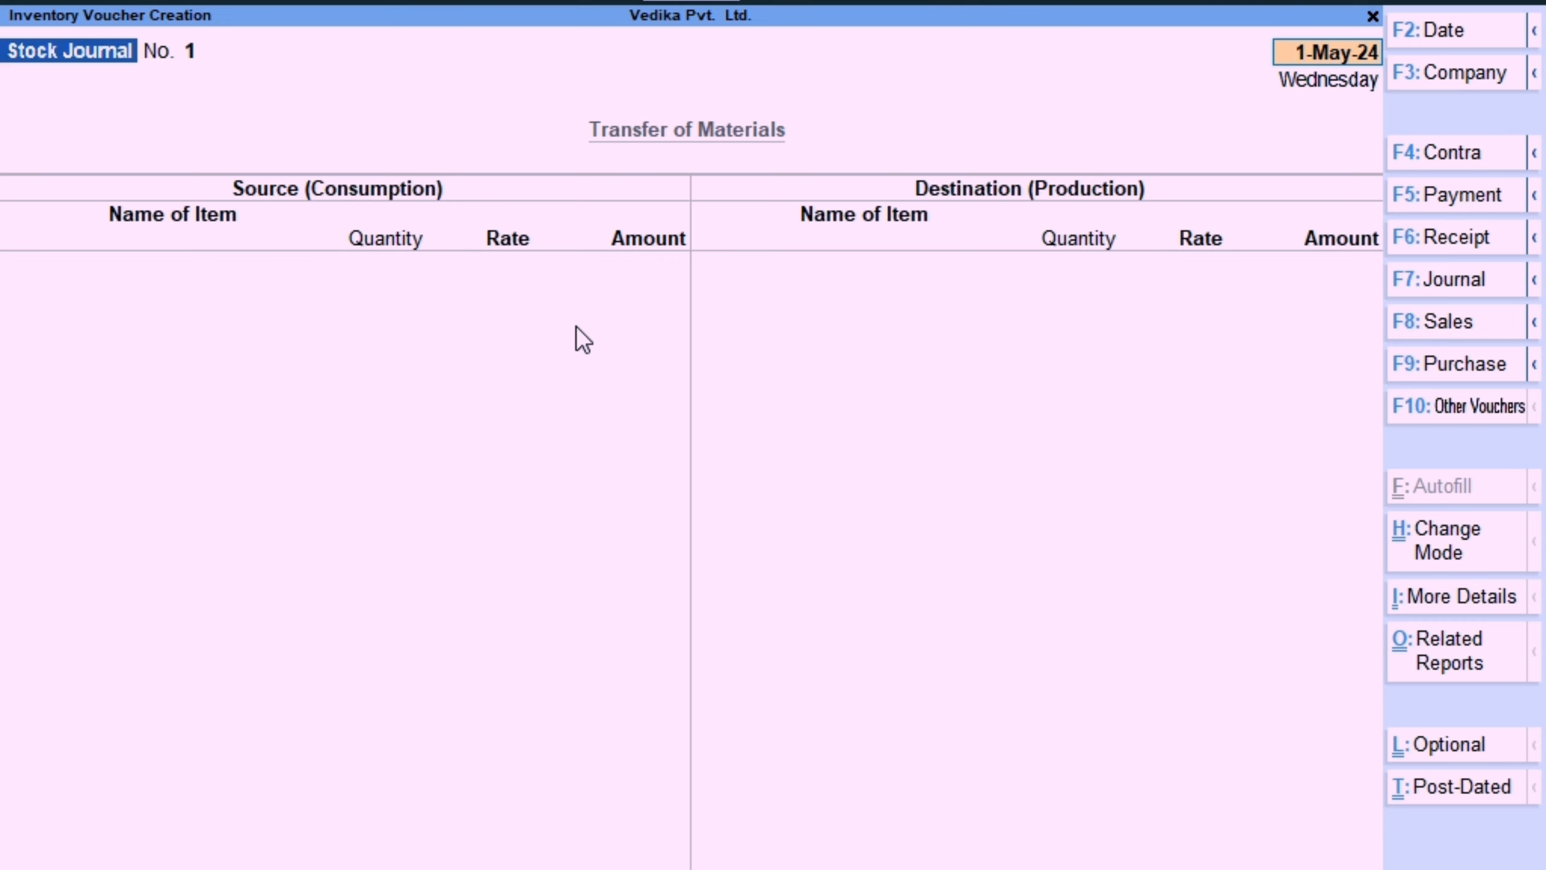
Show the inactive voucher types and activate Rejections Out for the current entry.
key("ctrl")
key("F10")
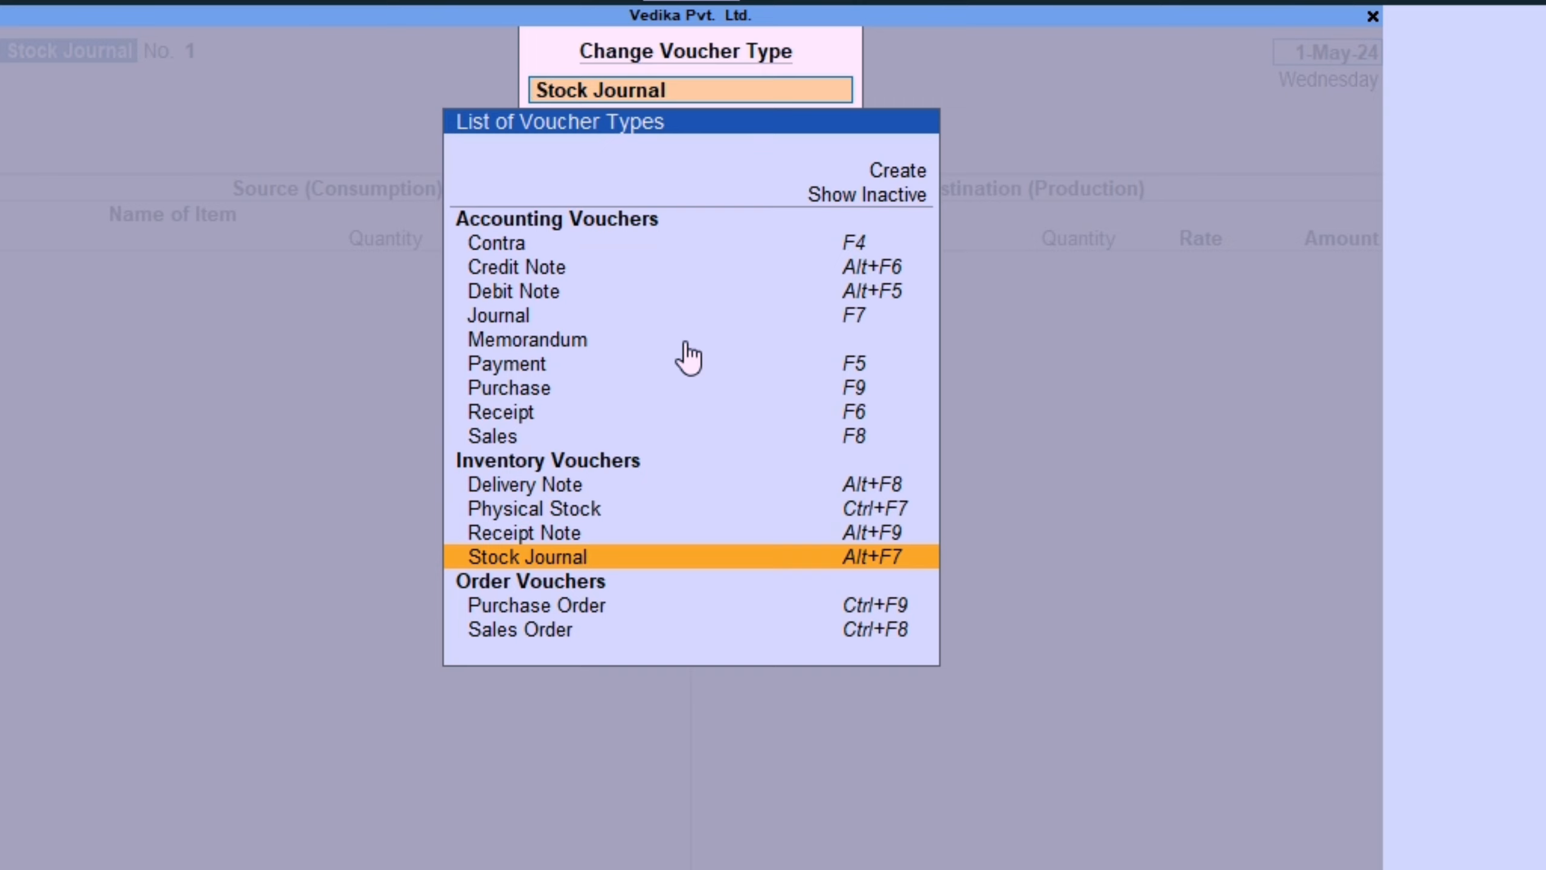
key("Up")
key("Up")
key("Up")
key("Up")
key("Up")
key("Up")
key("Up")
key("Up")
key("Up")
key("Up")
key("Up")
key("Up")
key("Up")
key("Up")
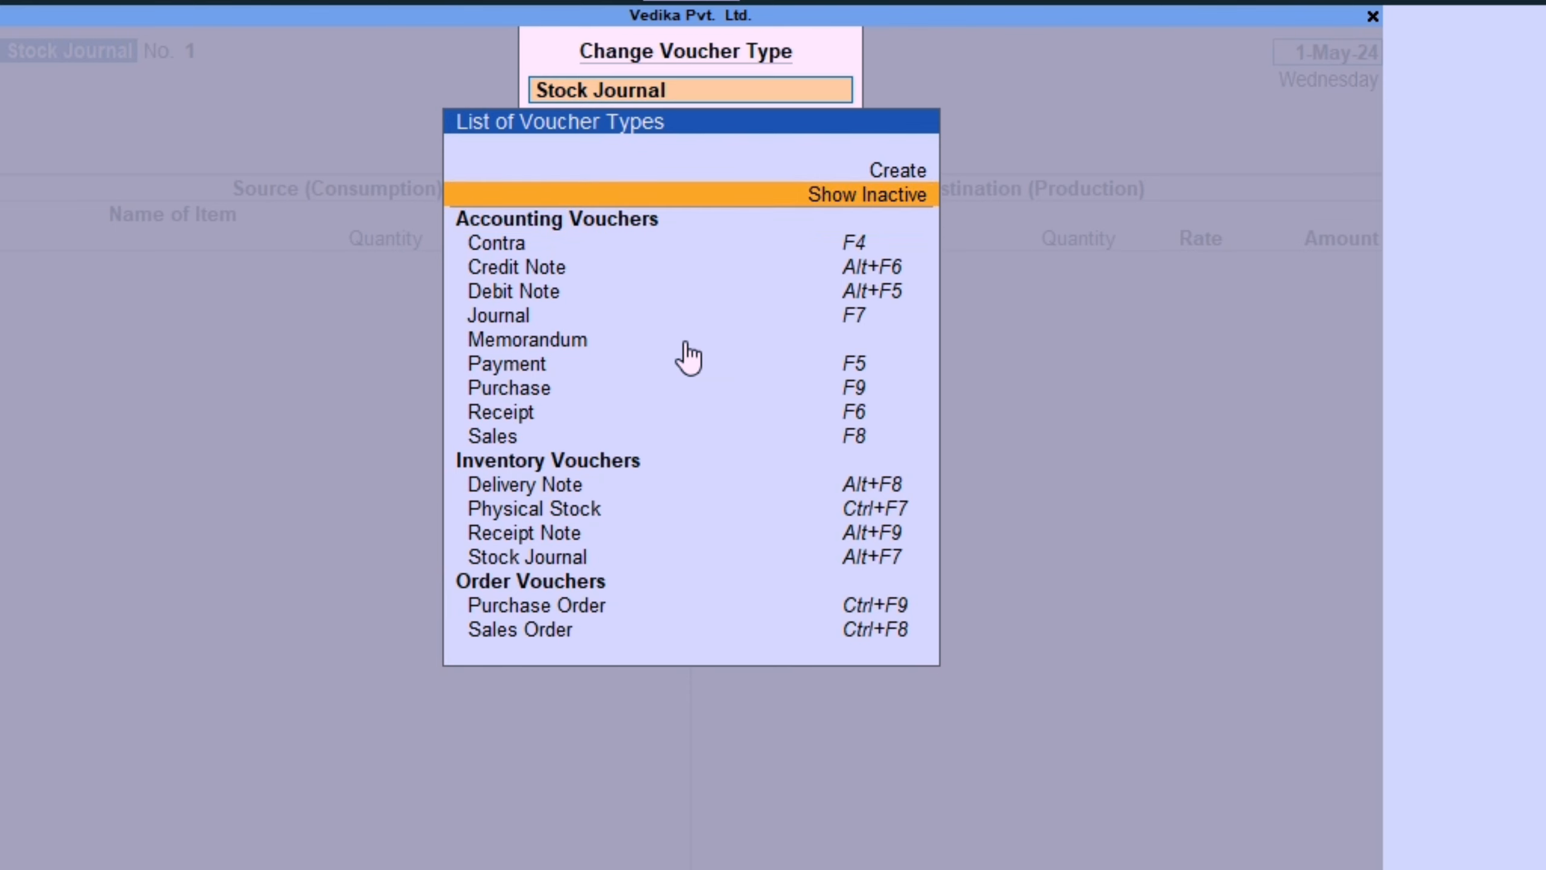
key("Return")
key("Down")
key("Down")
key("Down")
key("Down")
key("Down")
key("Down")
key("Down")
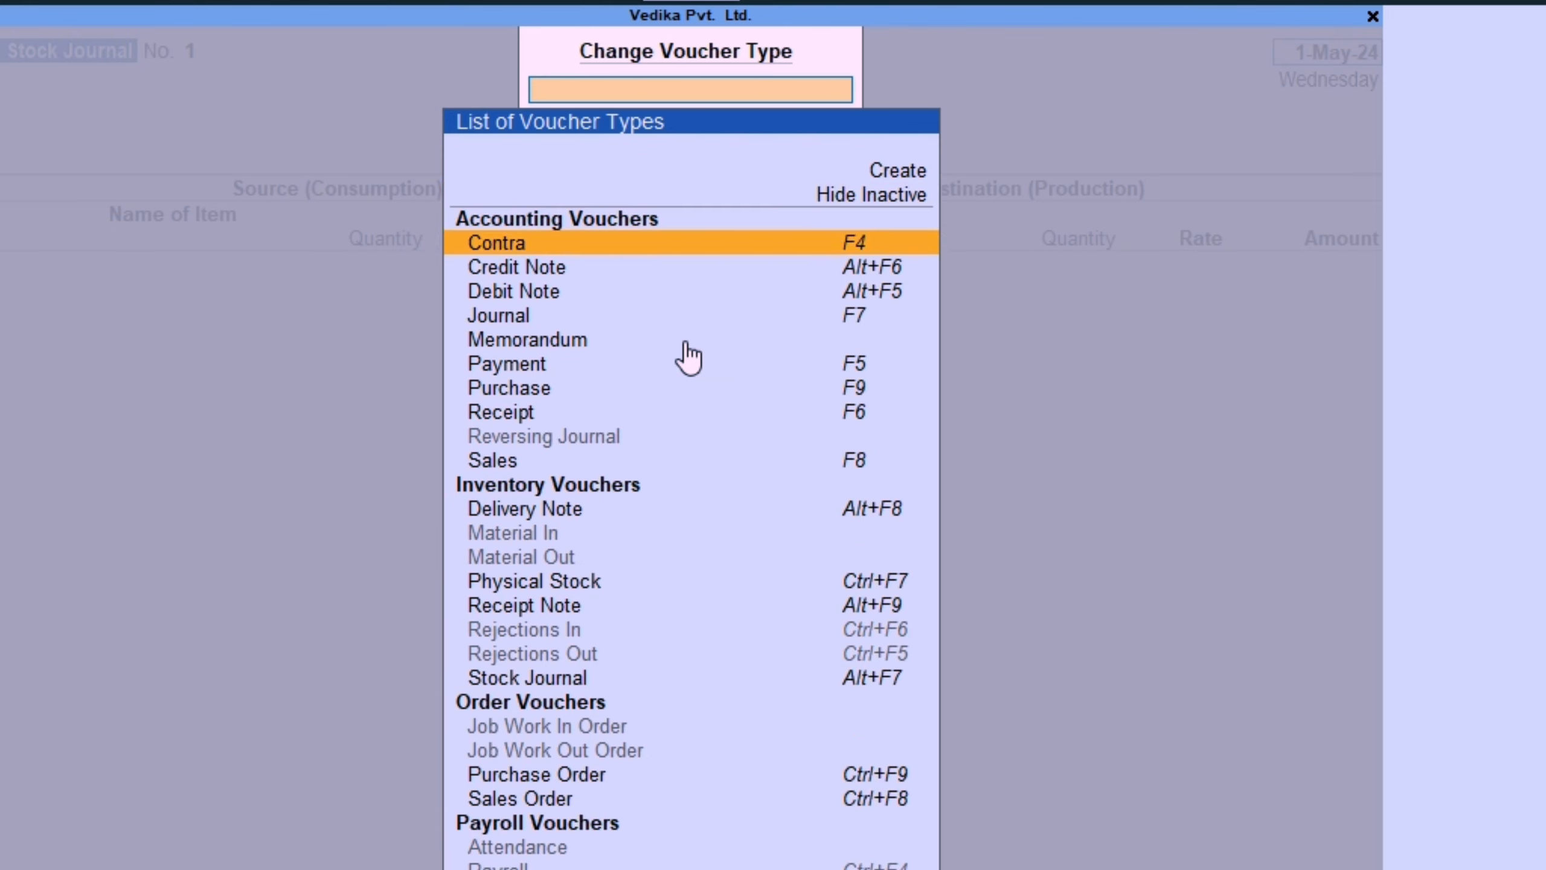
key("Down")
key("Down")
key("Down")
key("Down")
key("Down")
key("Down")
key("Down")
key("Down")
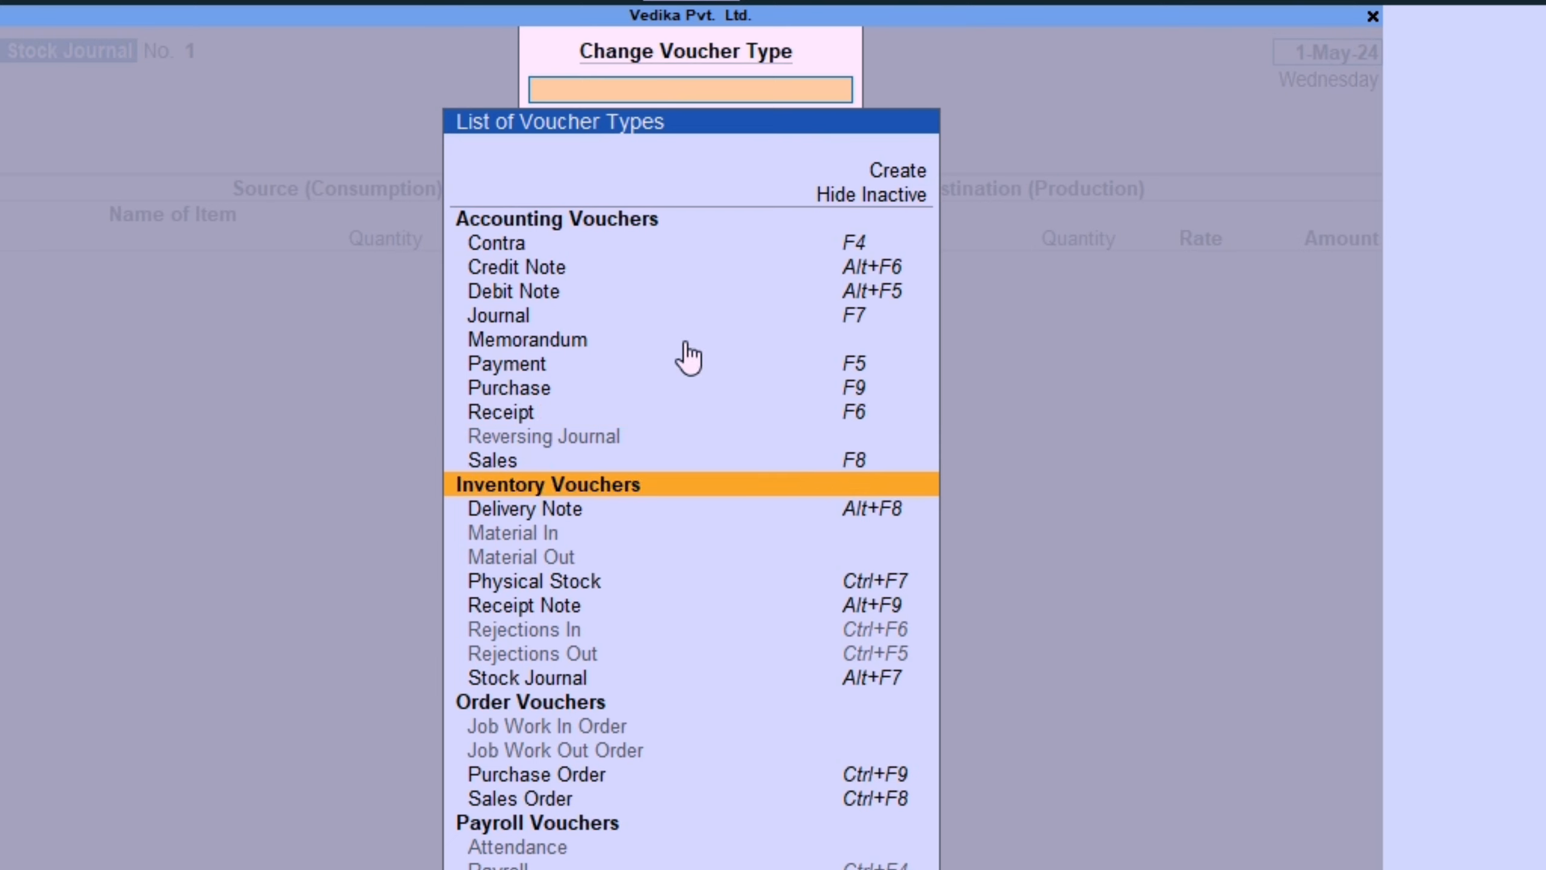
key("Down")
key("Down")
key("Down")
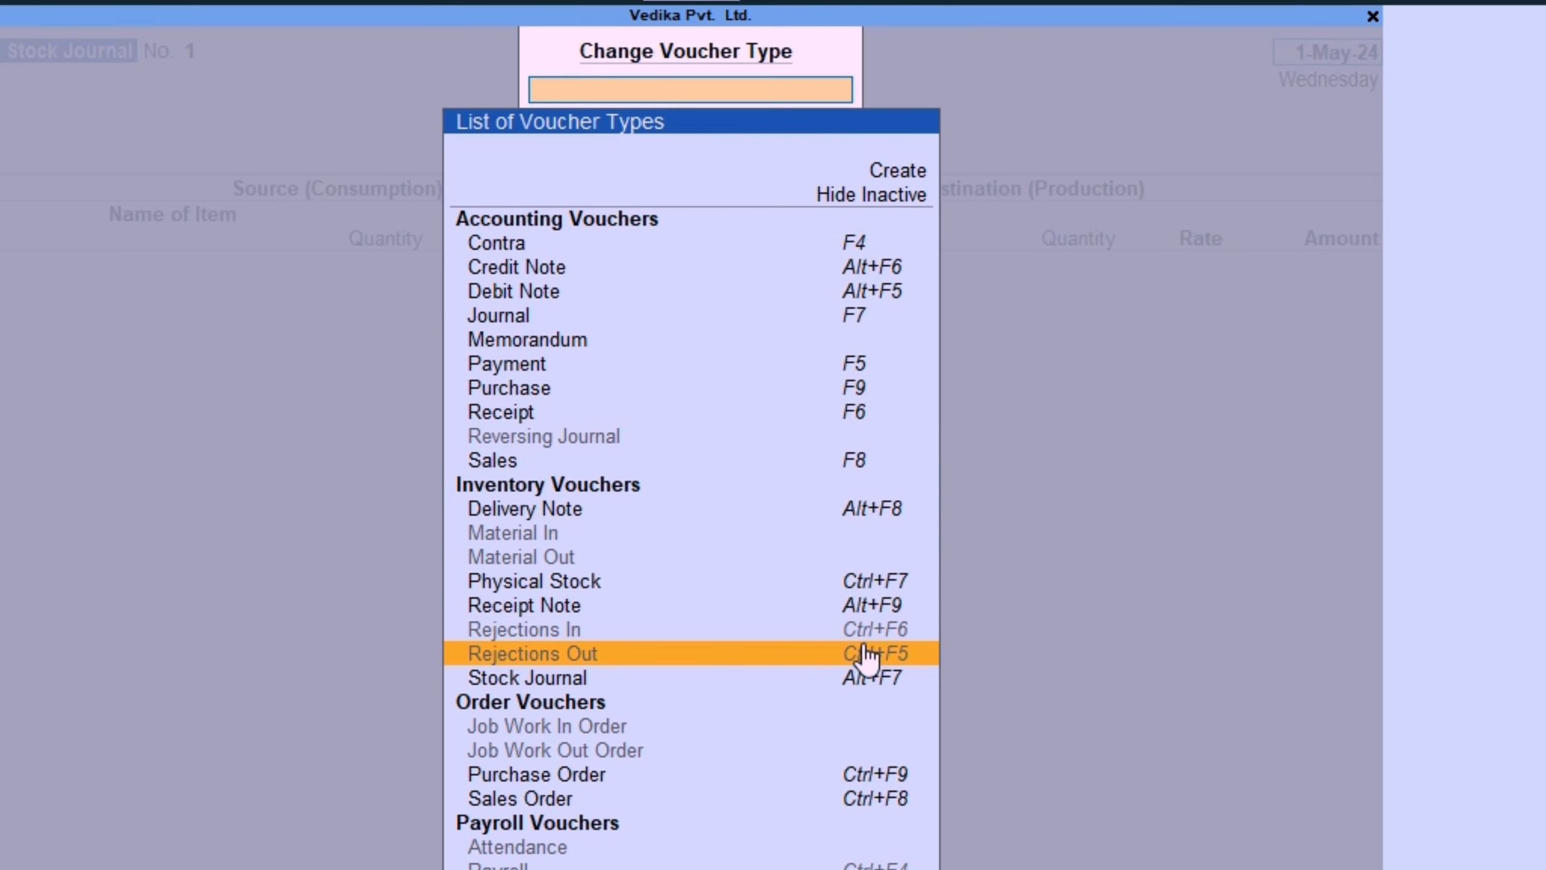
key("Return")
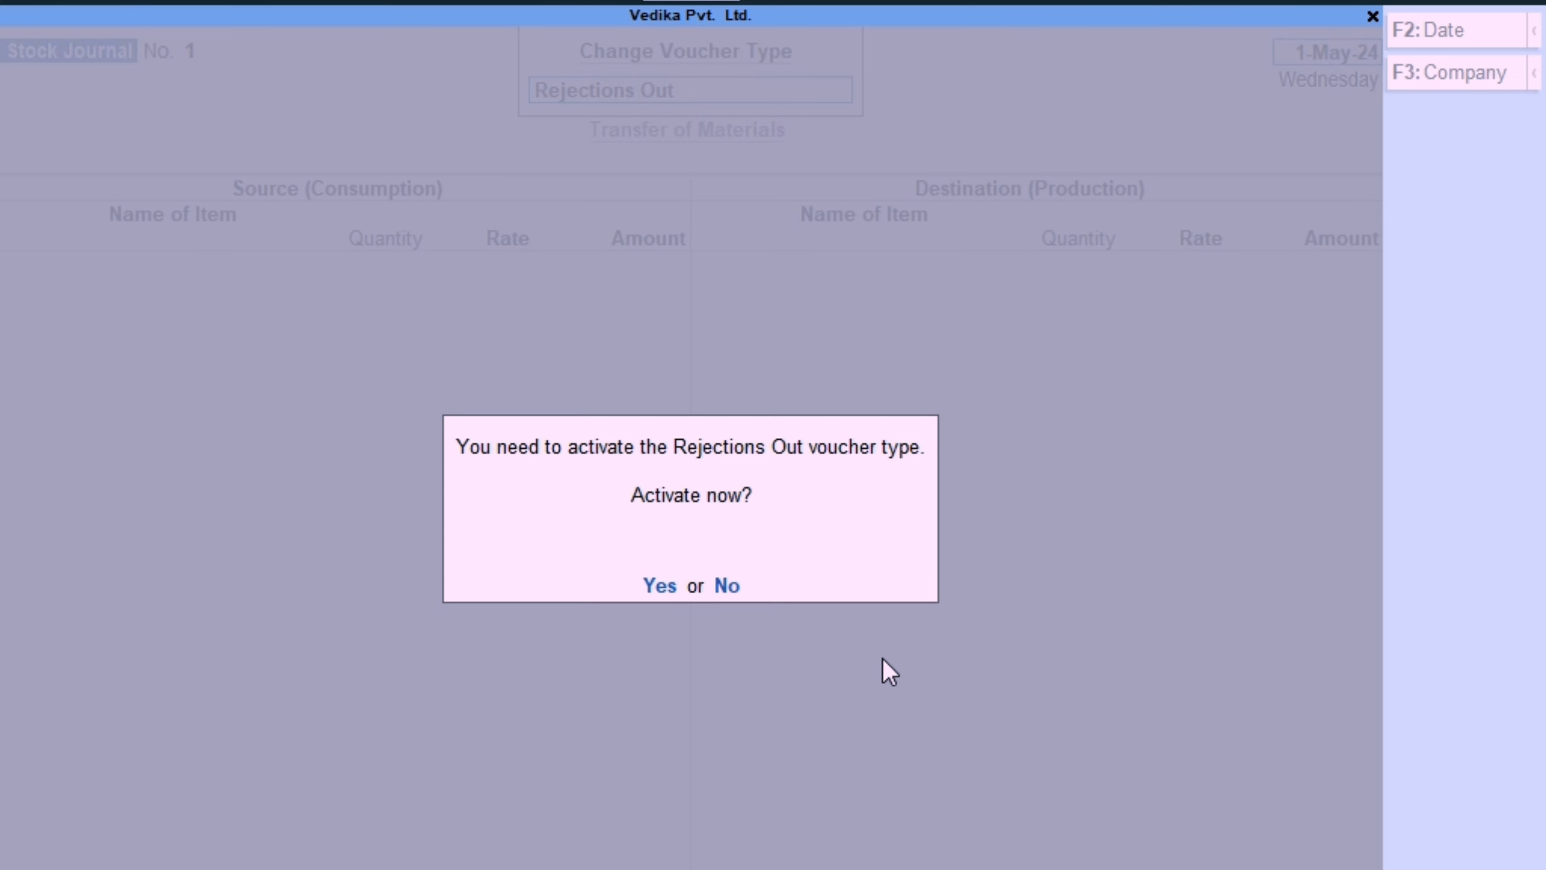
key("y")
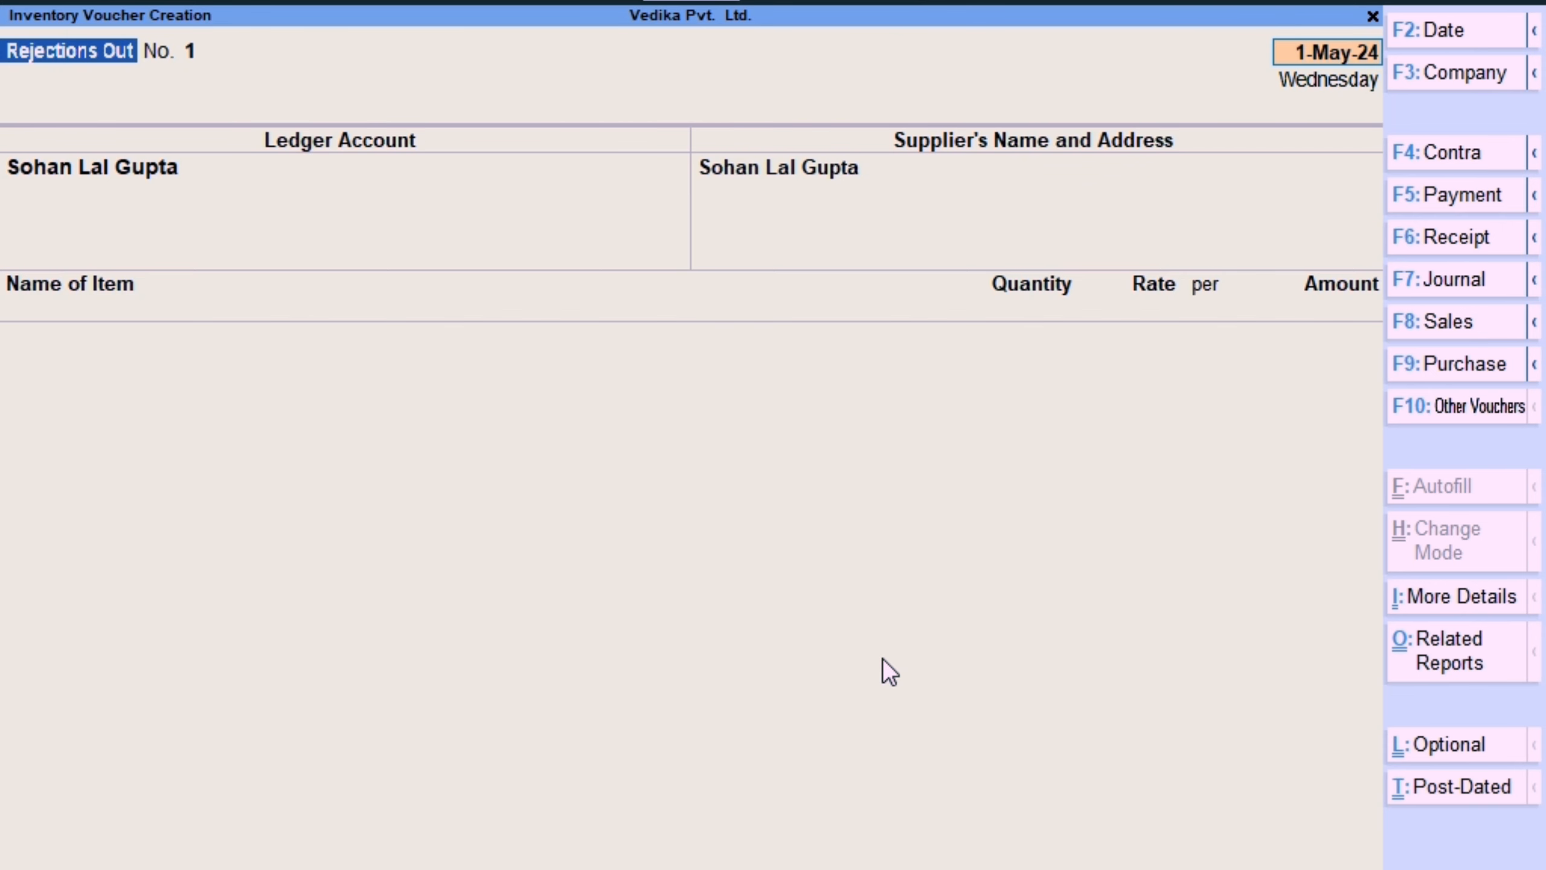
Switch to a Receipt voucher and reopen Rejections Out from it.
key("F6")
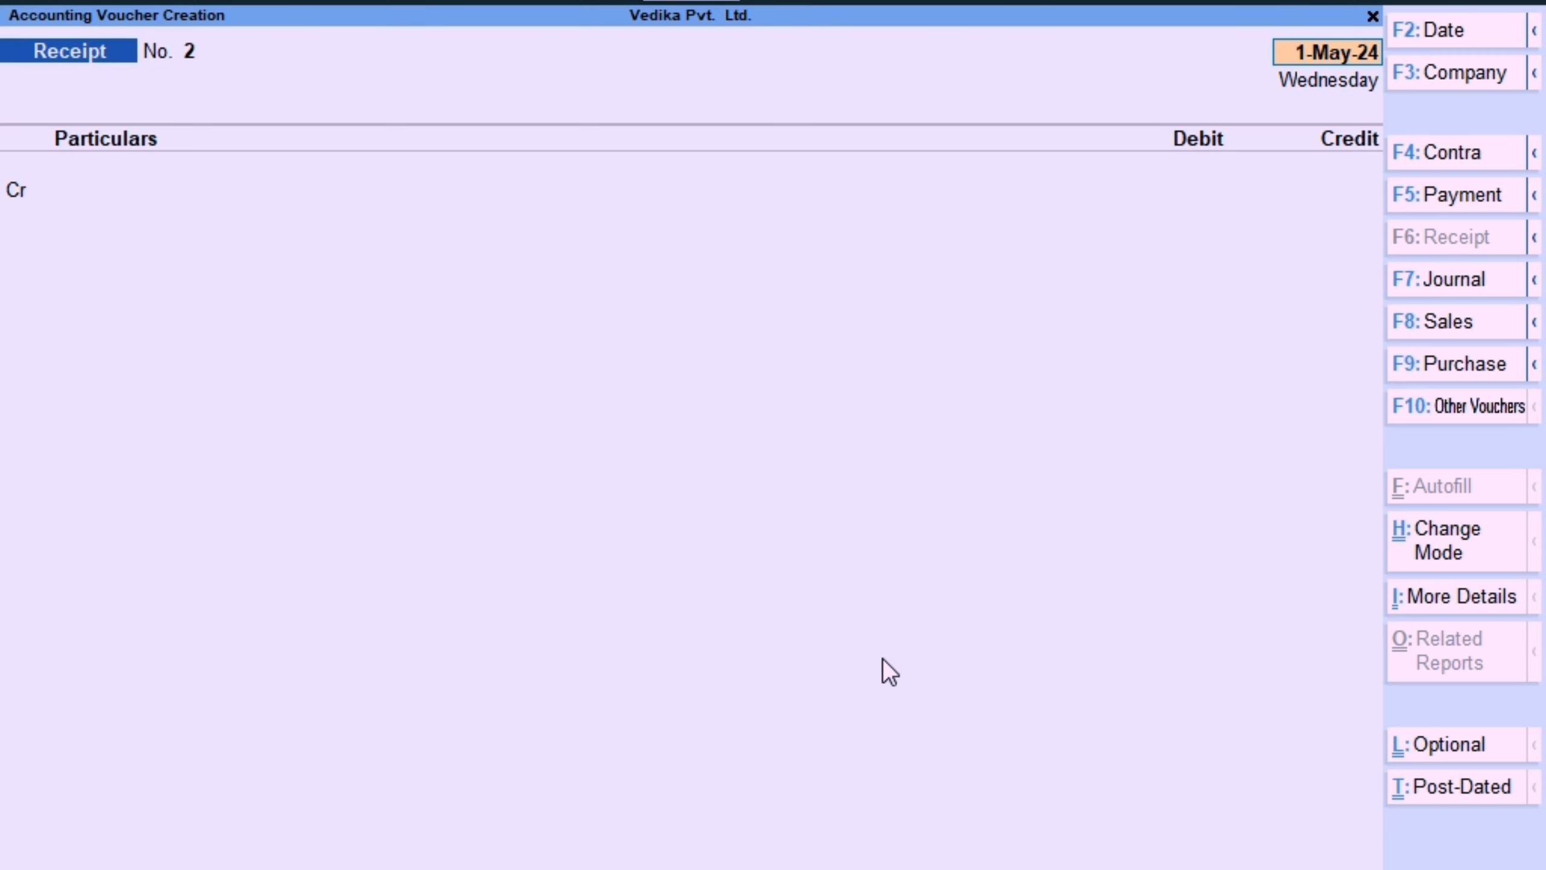
key("ctrl")
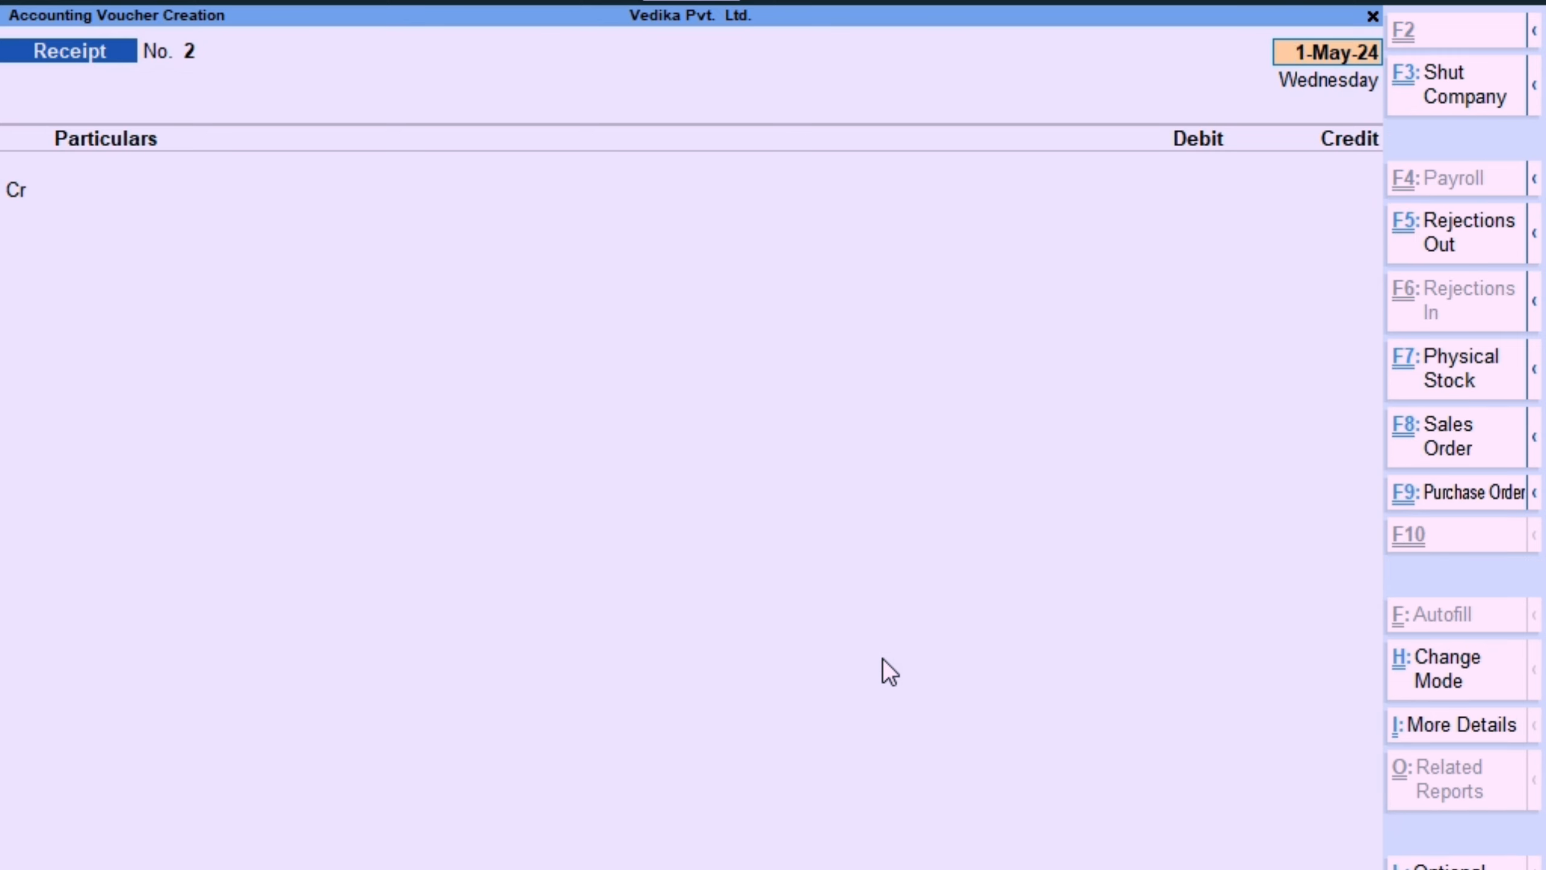
key("ctrl+F5")
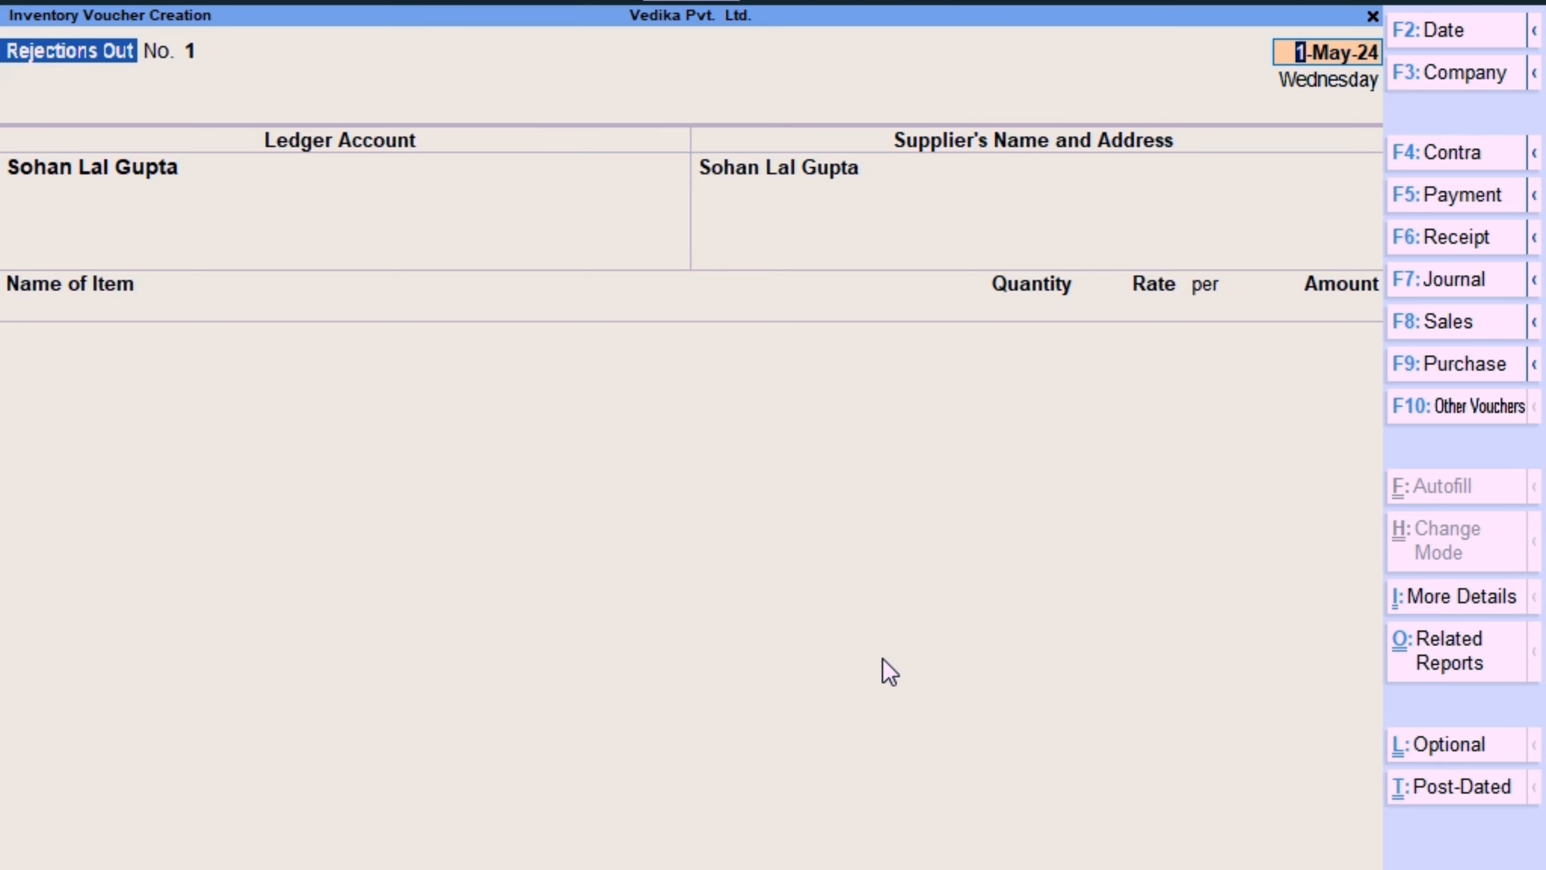
List the voucher types including inactive ones and activate Rejections In for the current entry.
key("ctrl")
key("F10")
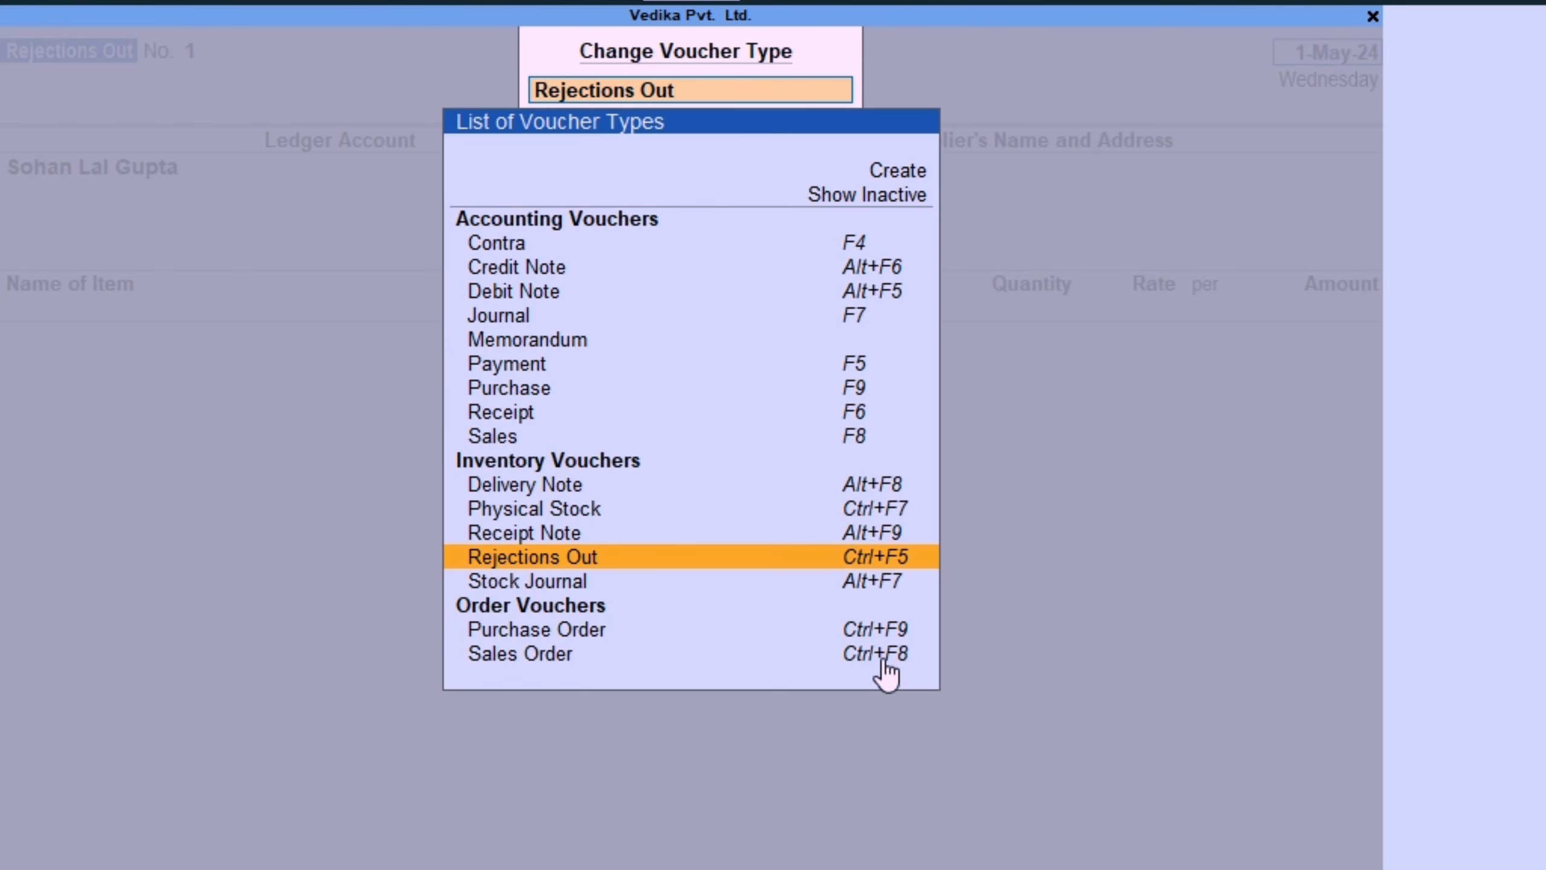
key("Up")
key("Up")
key("Up")
key("Up")
key("Up")
key("Up")
key("Up")
key("Up")
key("Up")
key("Up")
key("Up")
key("Up")
key("Up")
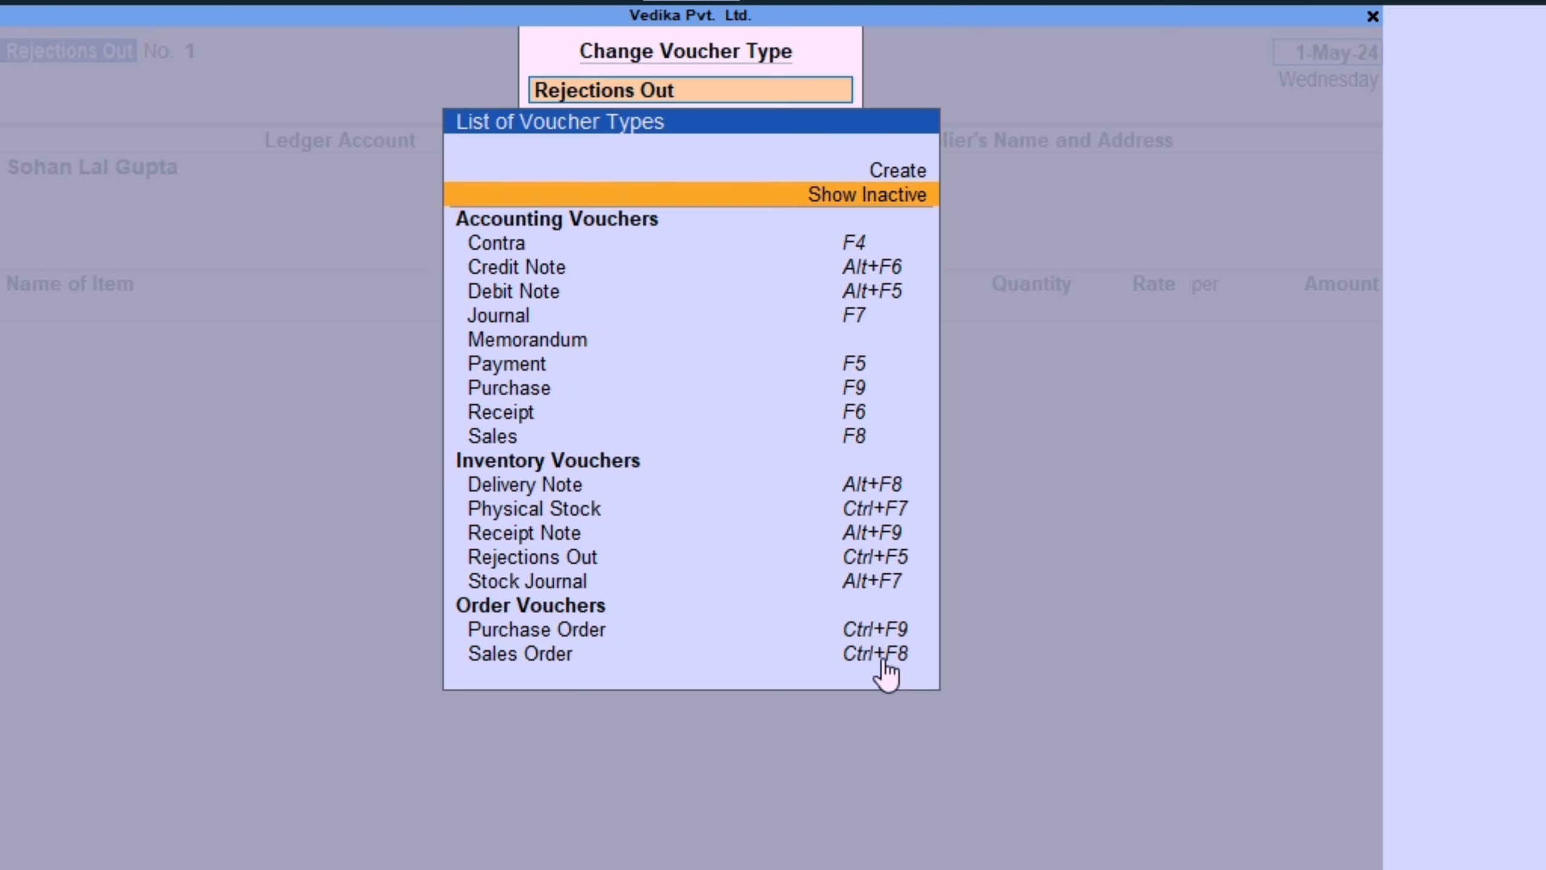
key("Return")
key("Down")
key("Down")
key("Down")
key("Down")
key("Down")
key("Down")
key("Down")
key("Down")
key("Down")
key("Down")
key("Down")
key("Down")
key("Up")
key("Down")
key("Down")
key("Down")
key("Down")
key("Down")
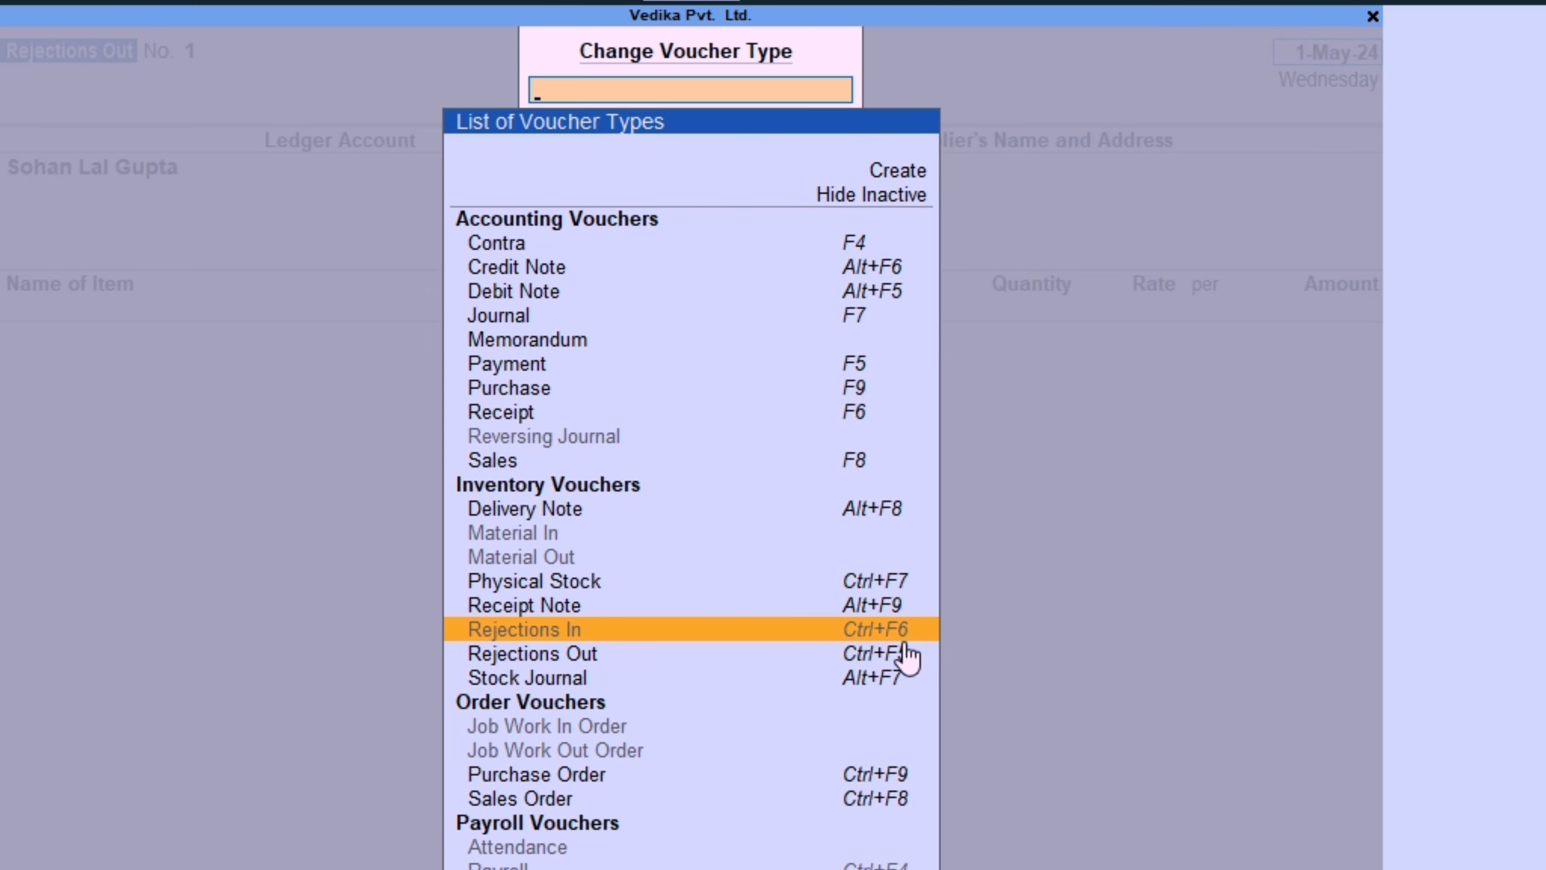
key("Return")
key("Return")
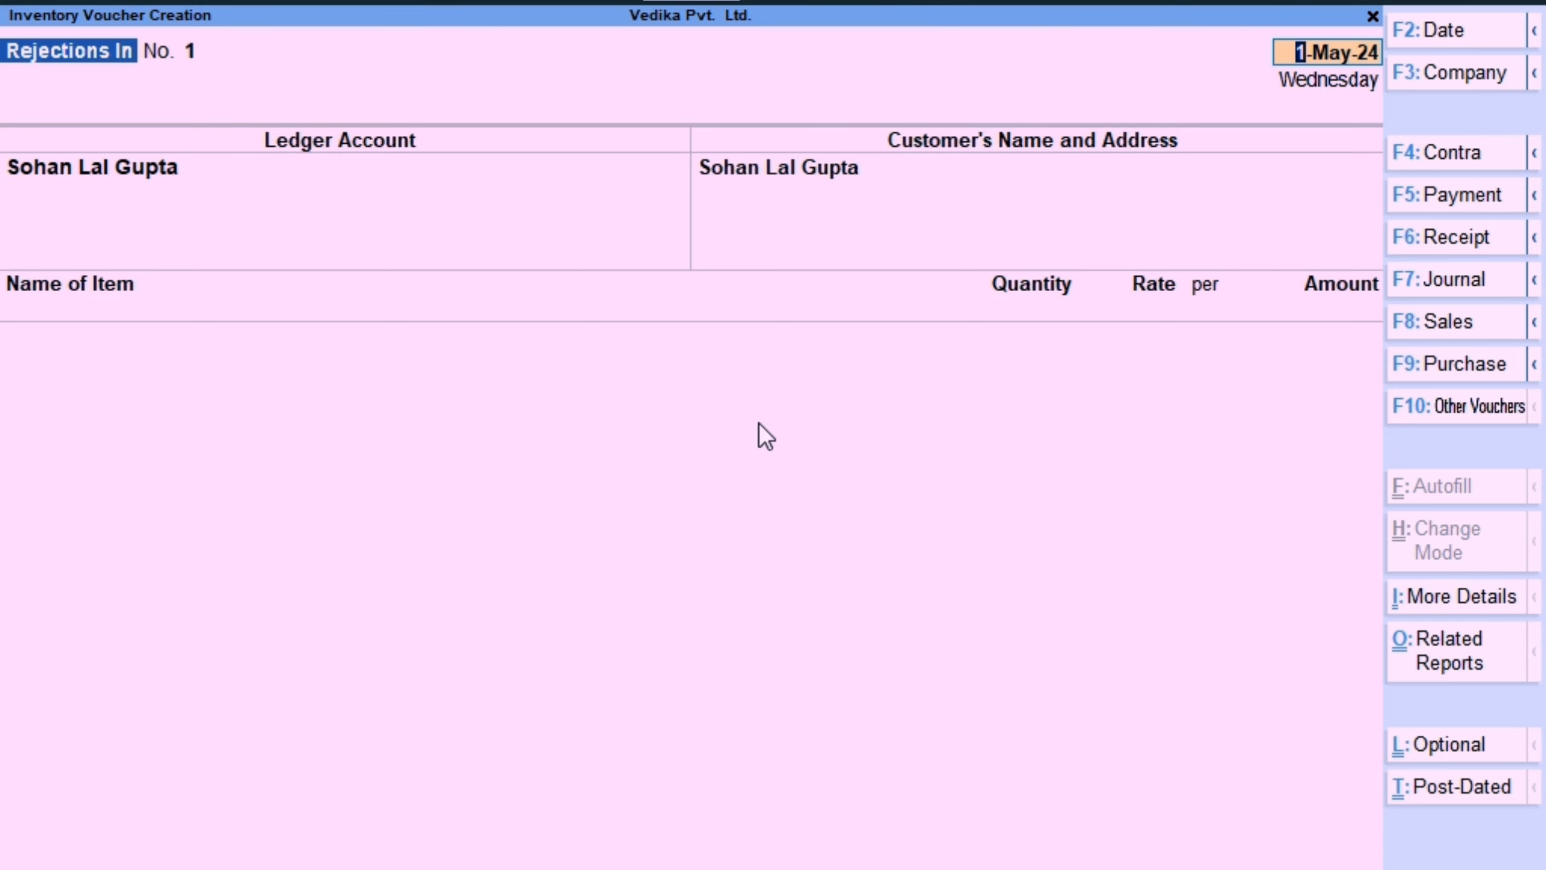
Switch to a Payment voucher and reopen Rejections In from it.
key("F5")
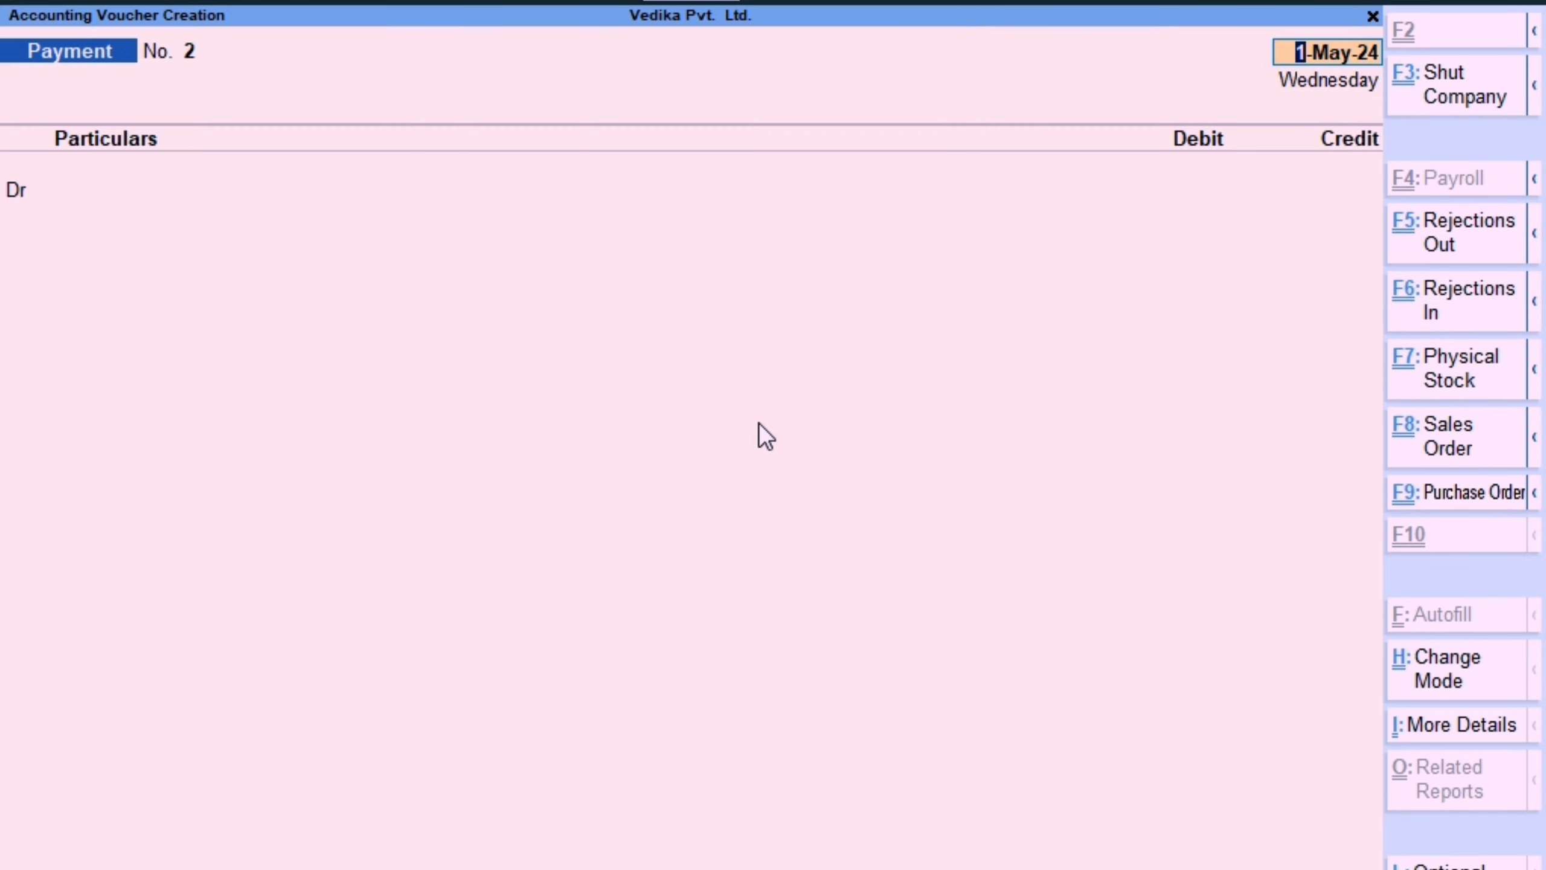
key("ctrl+F6")
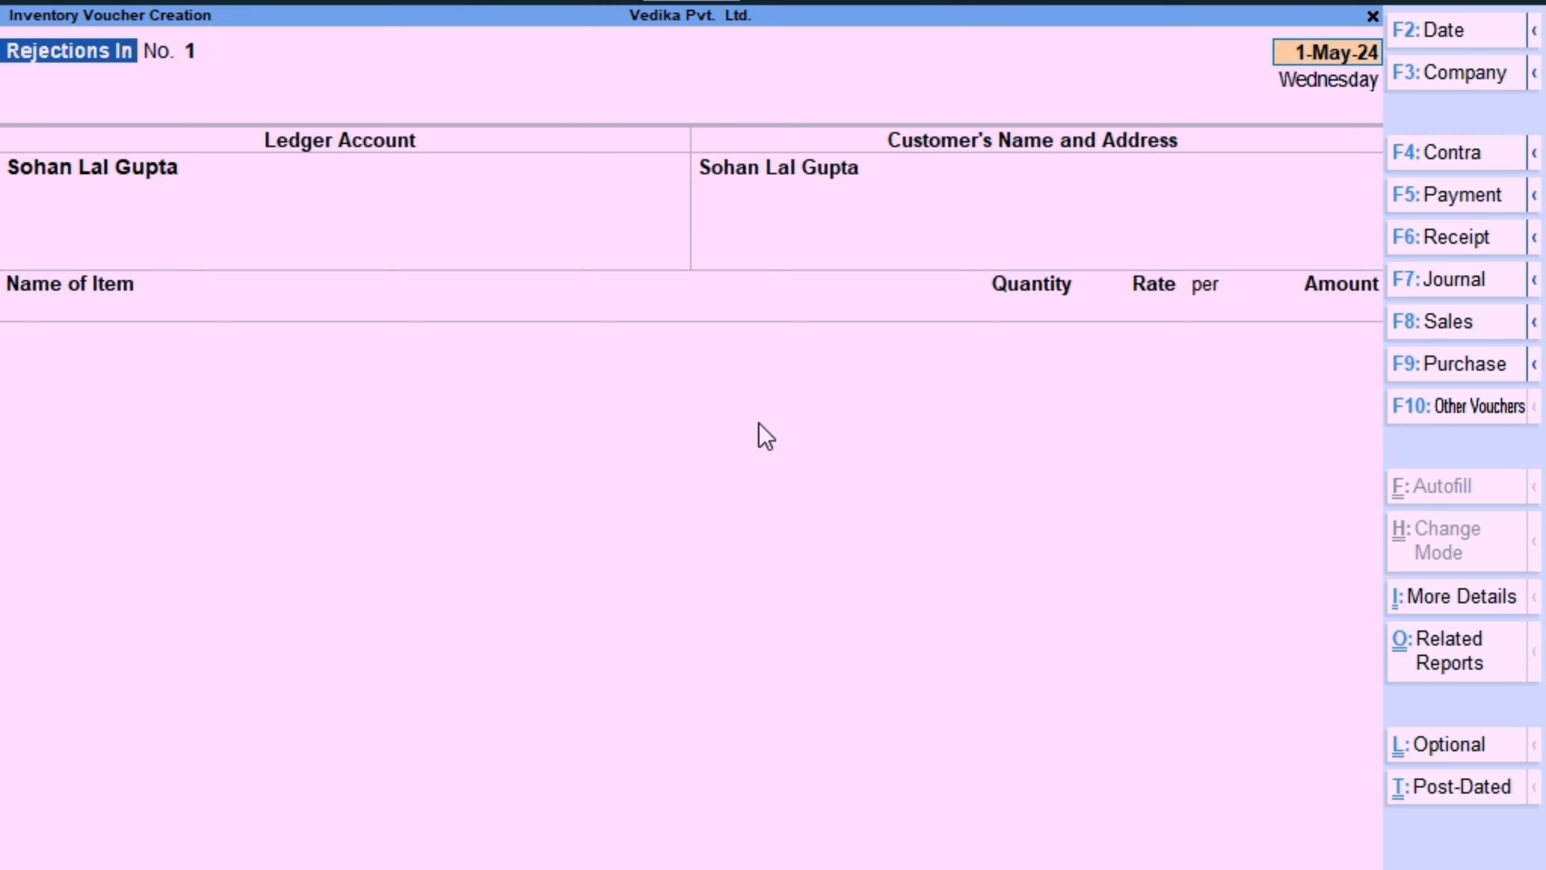
Switch to a Physical Stock voucher, then exit to the Gateway and reopen voucher entry.
key("ctrl")
key("ctrl+F7")
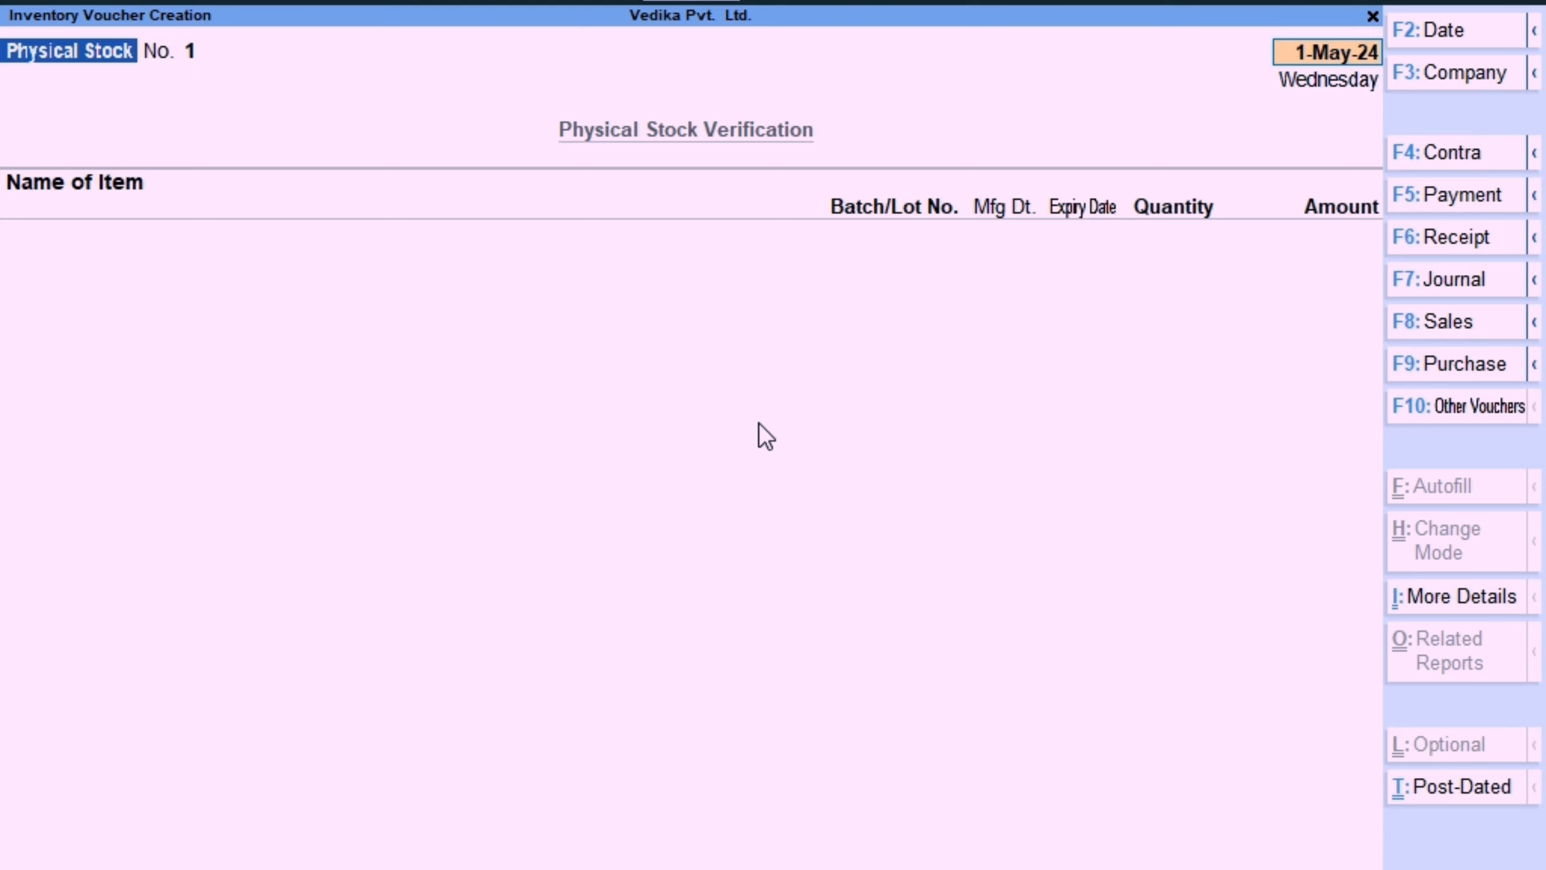
key("Escape")
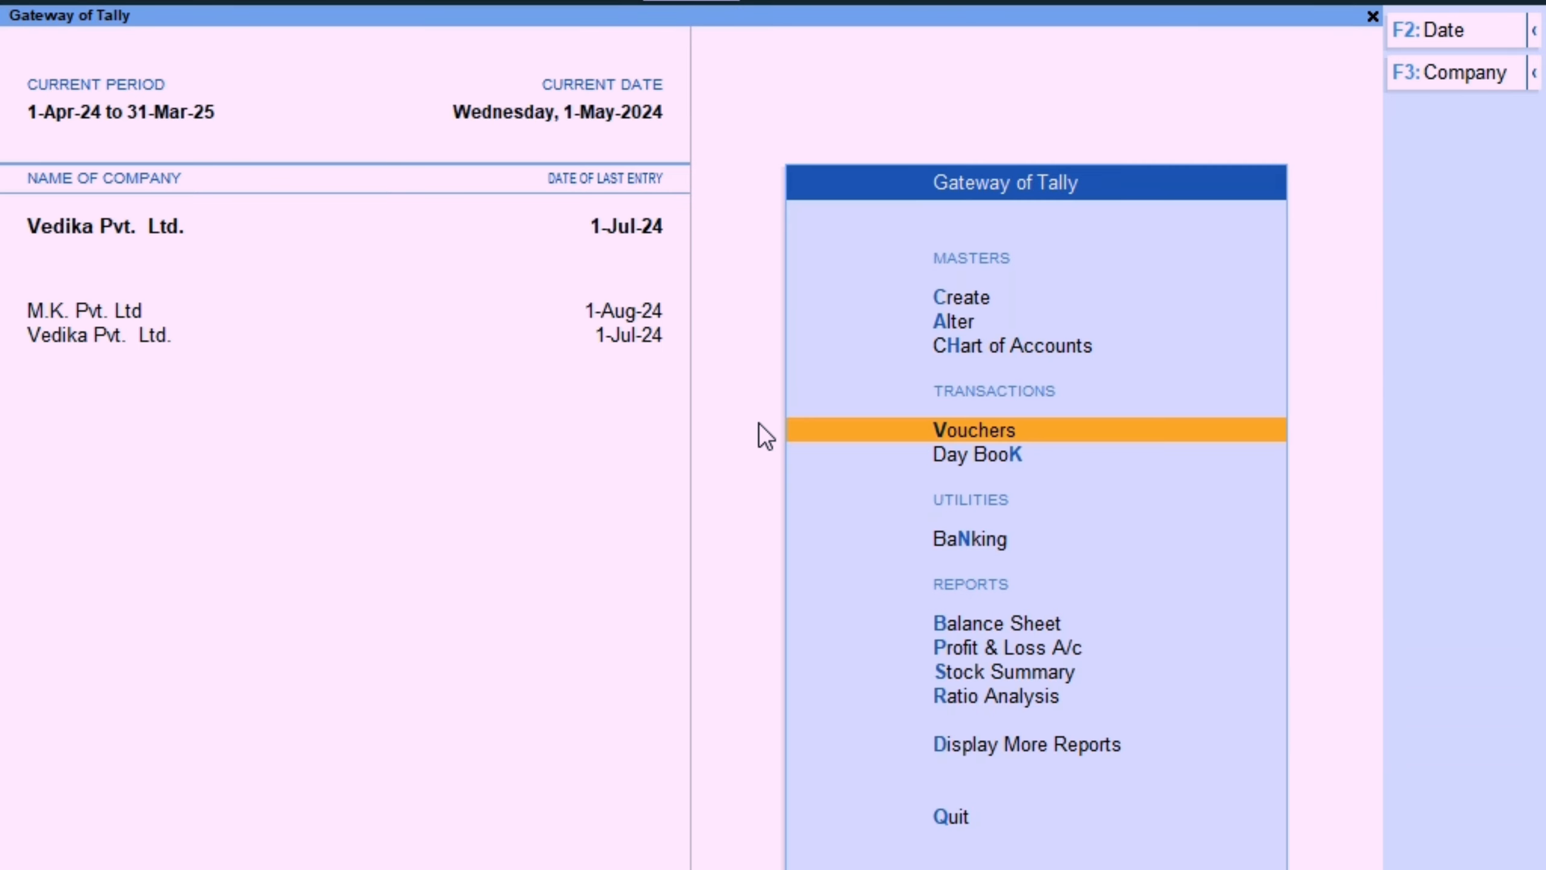
key("Return")
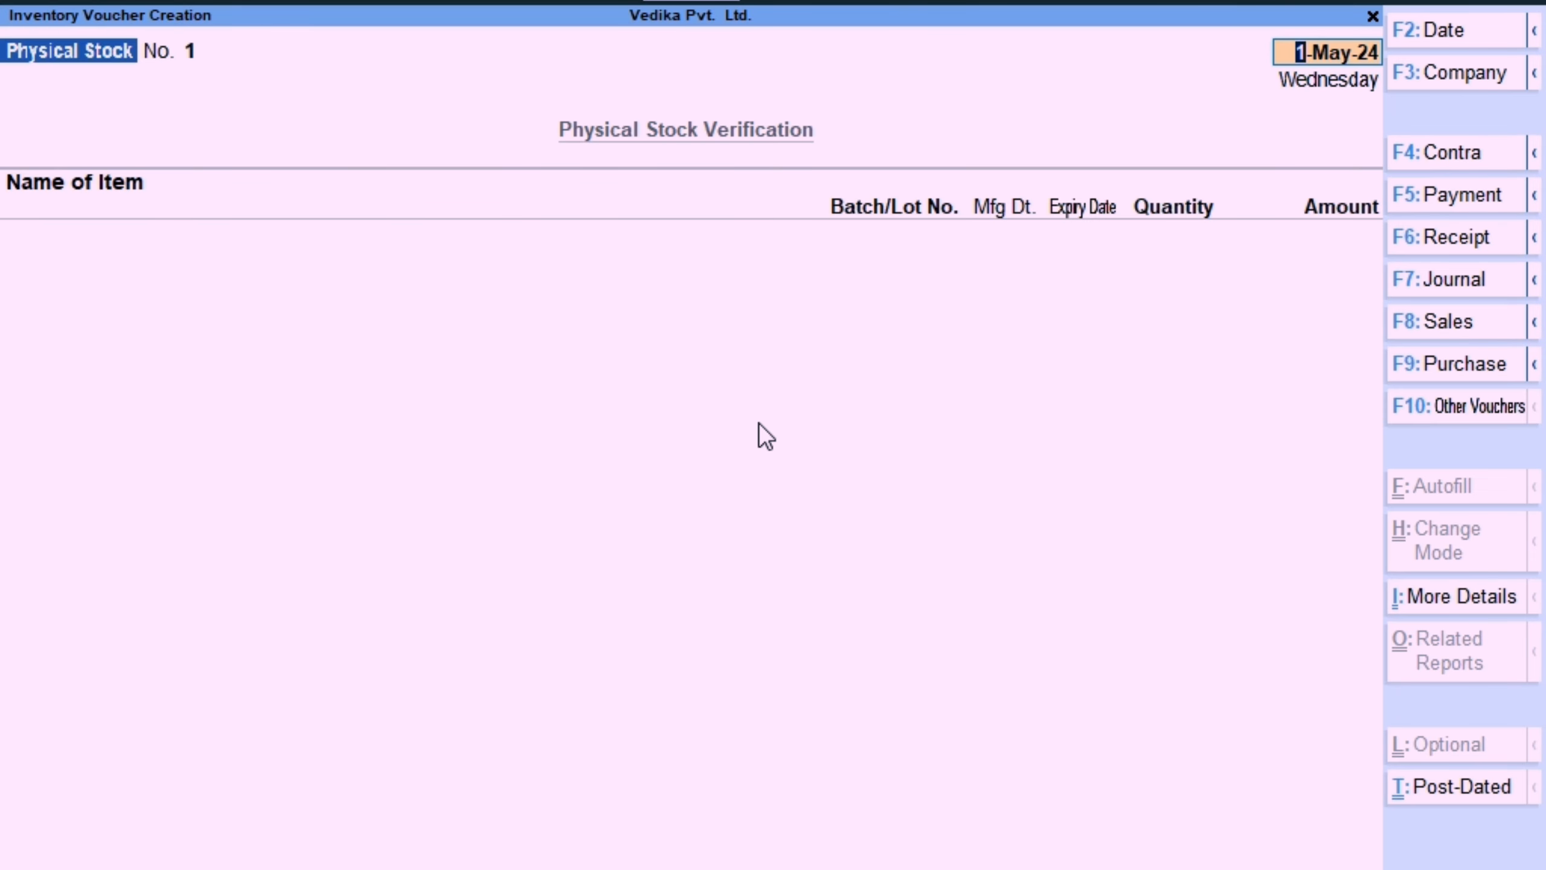
Start a Payment voucher and debit the individual's party ledger with 5000.
key("F5")
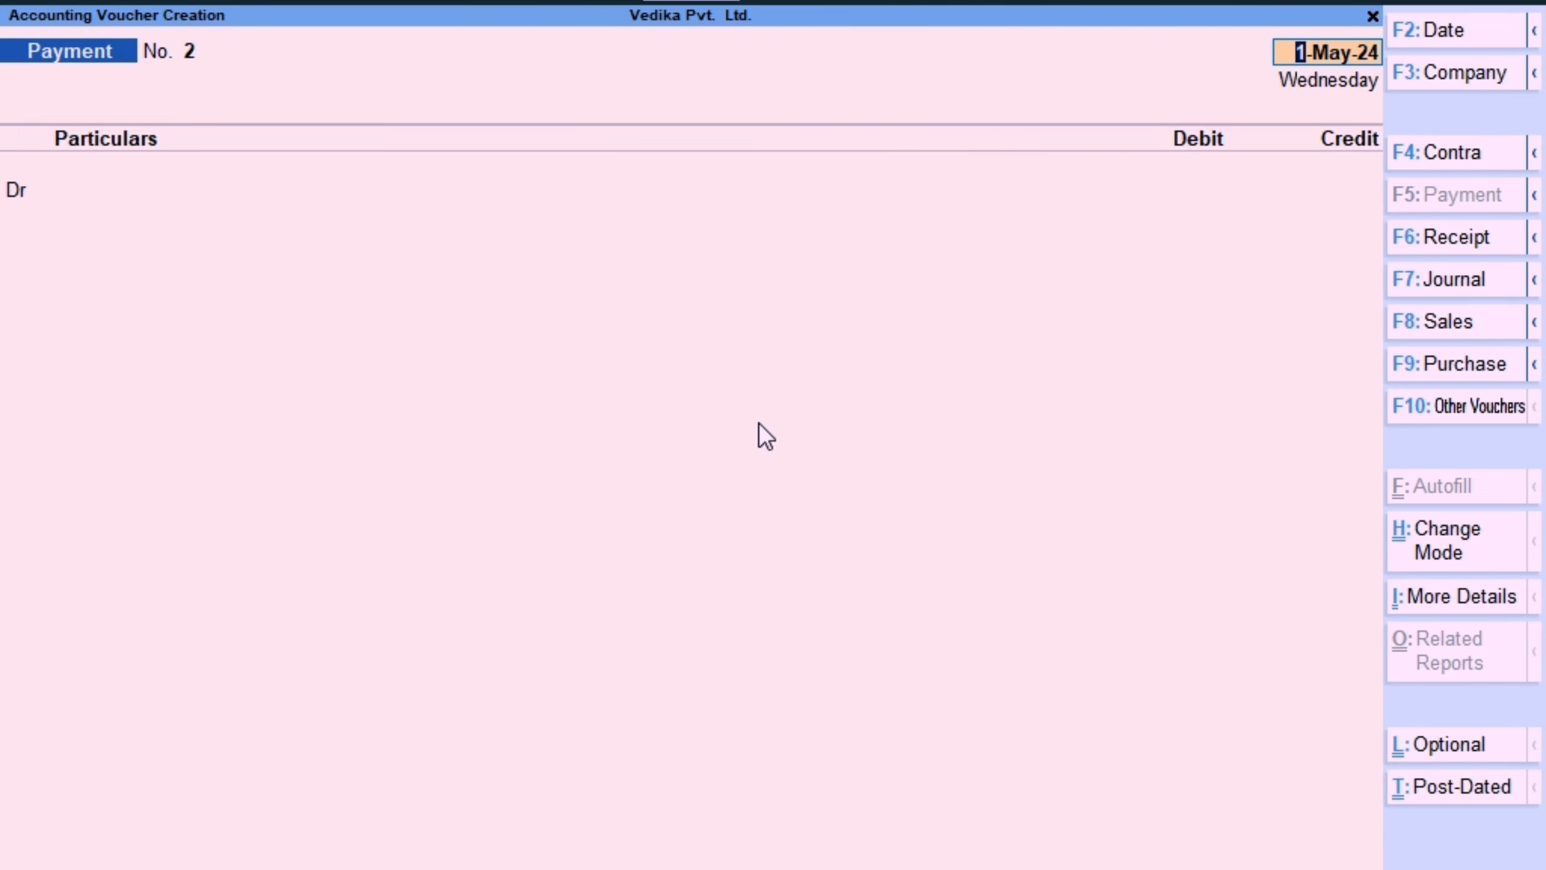
key("Return")
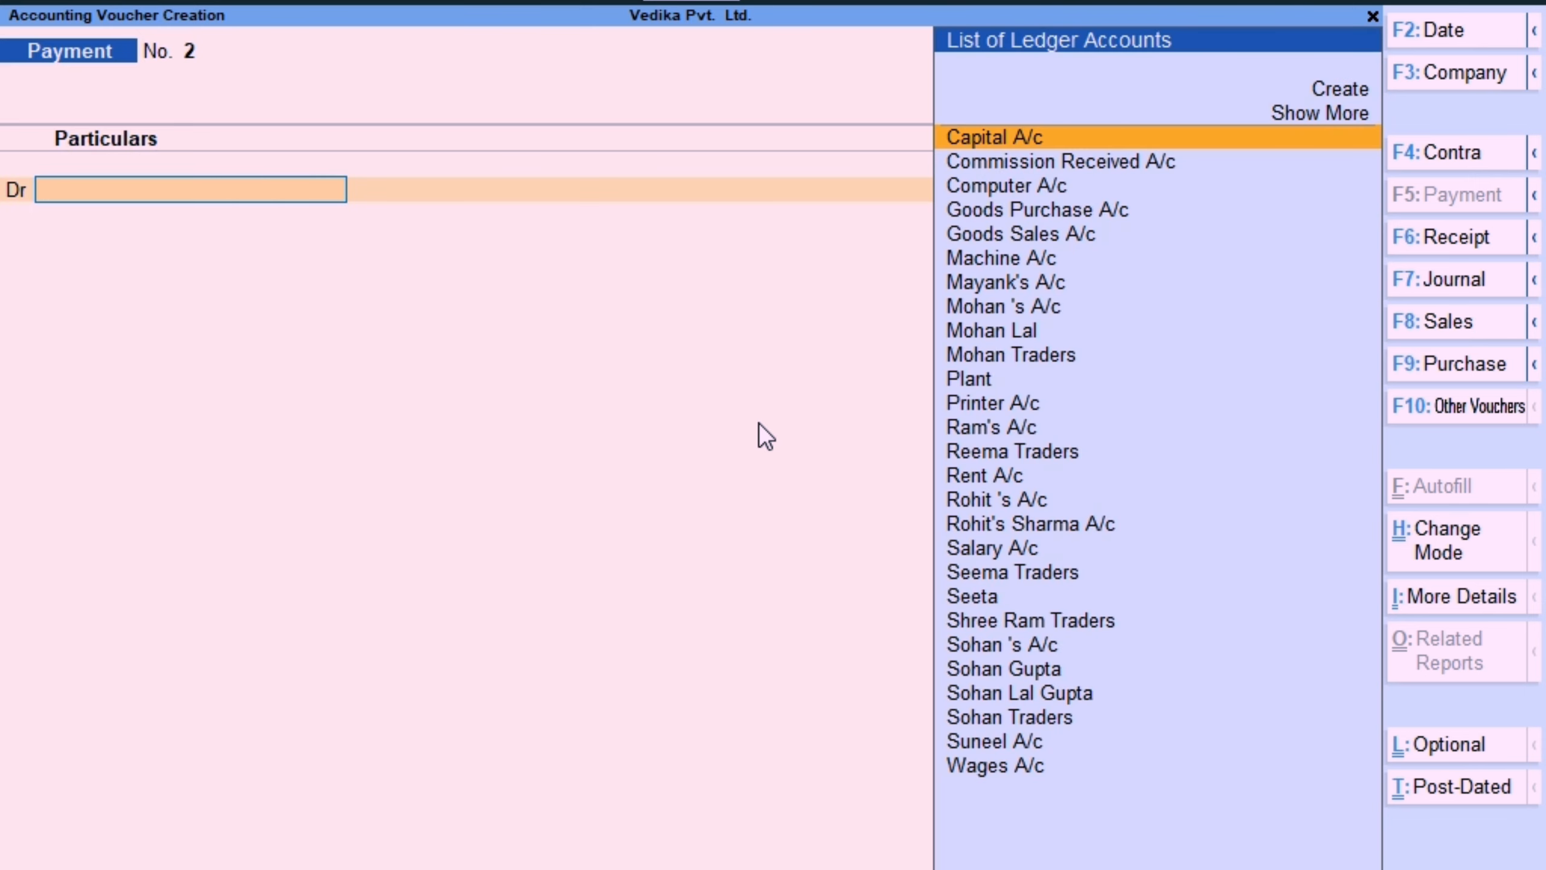
key("Down")
key("Up")
key("Down")
key("Down")
key("Down")
key("Down")
key("Down")
key("Down")
key("Down")
key("Down")
key("Down")
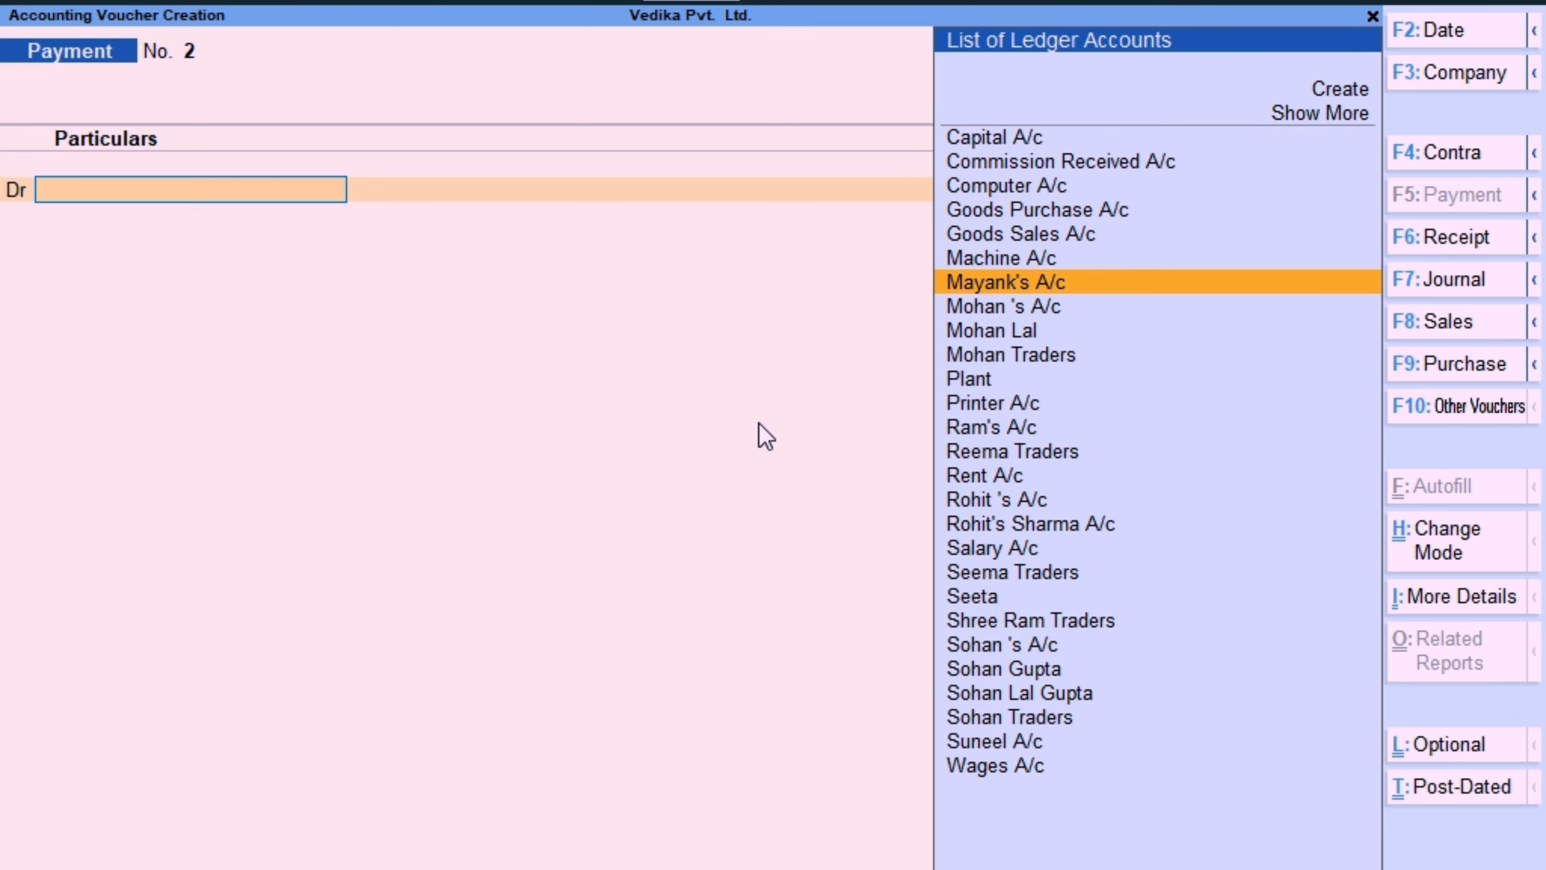
key("Down")
key("Down")
key("Down")
key("Down")
key("Down")
key("Down")
key("Down")
key("Down")
key("Down")
key("Down")
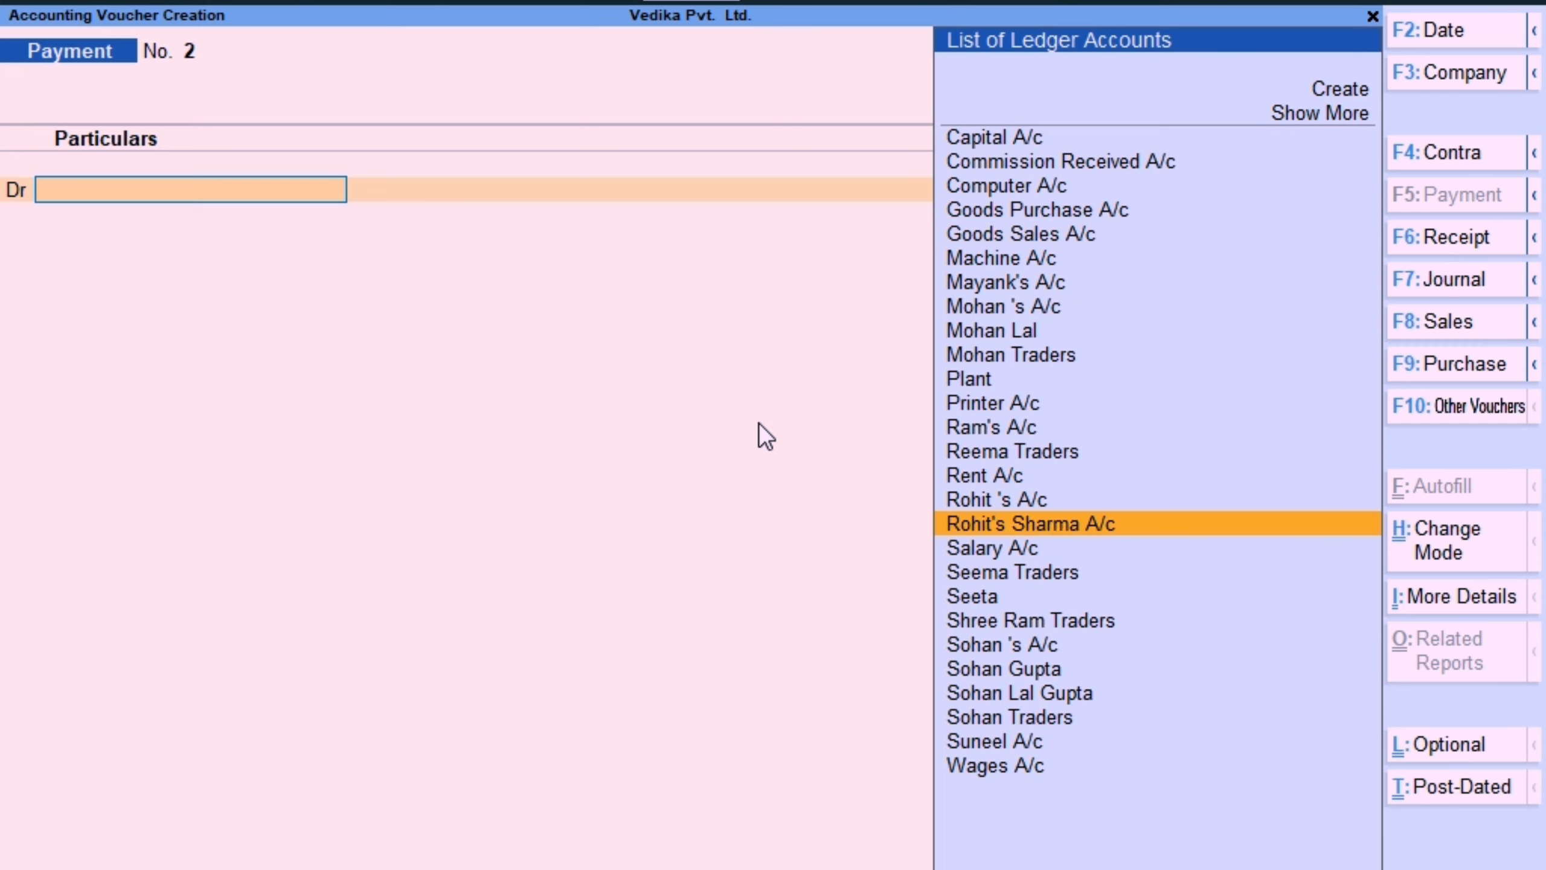
key("Down")
key("Down")
key("Down")
key("Return")
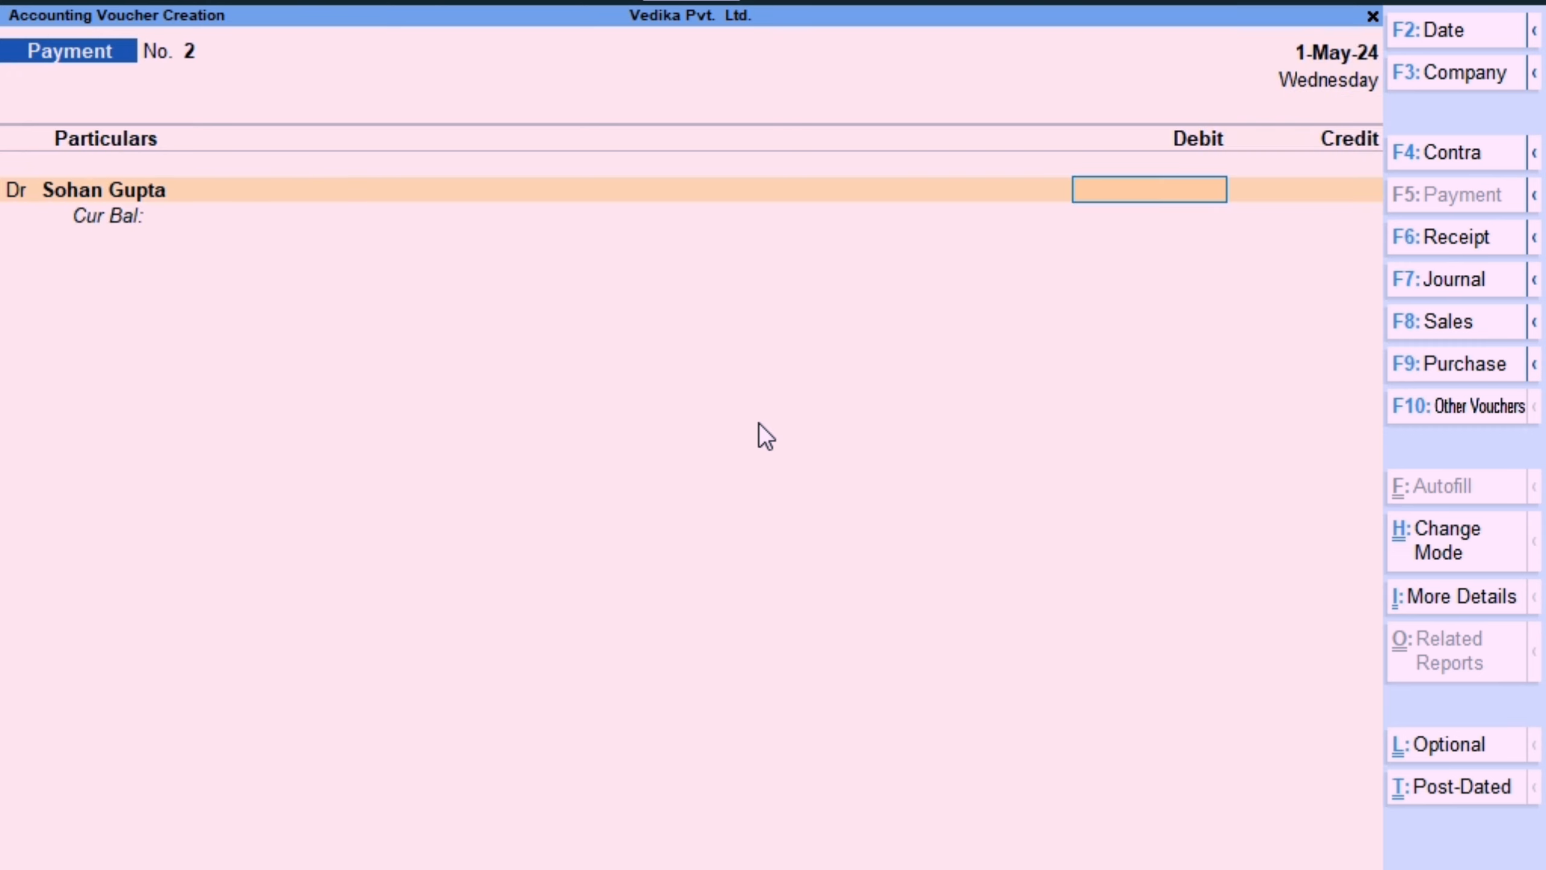
type("5000")
key("Return")
Credit Cash with 5,000.00 in the payment entry and save the voucher.
key("Return")
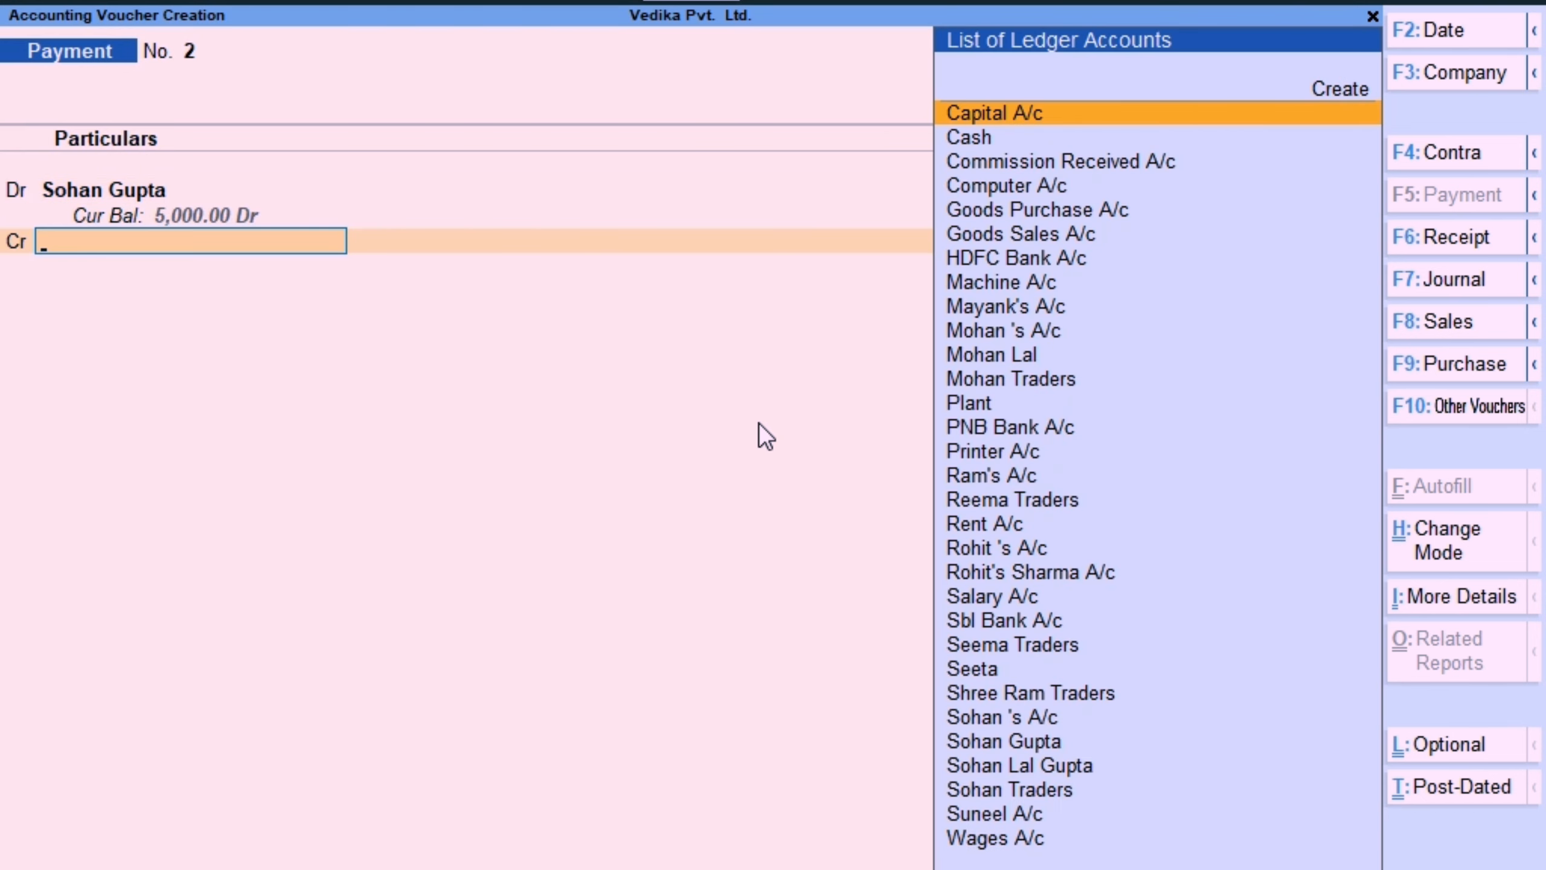
key("Down")
key("Return")
key("Return")
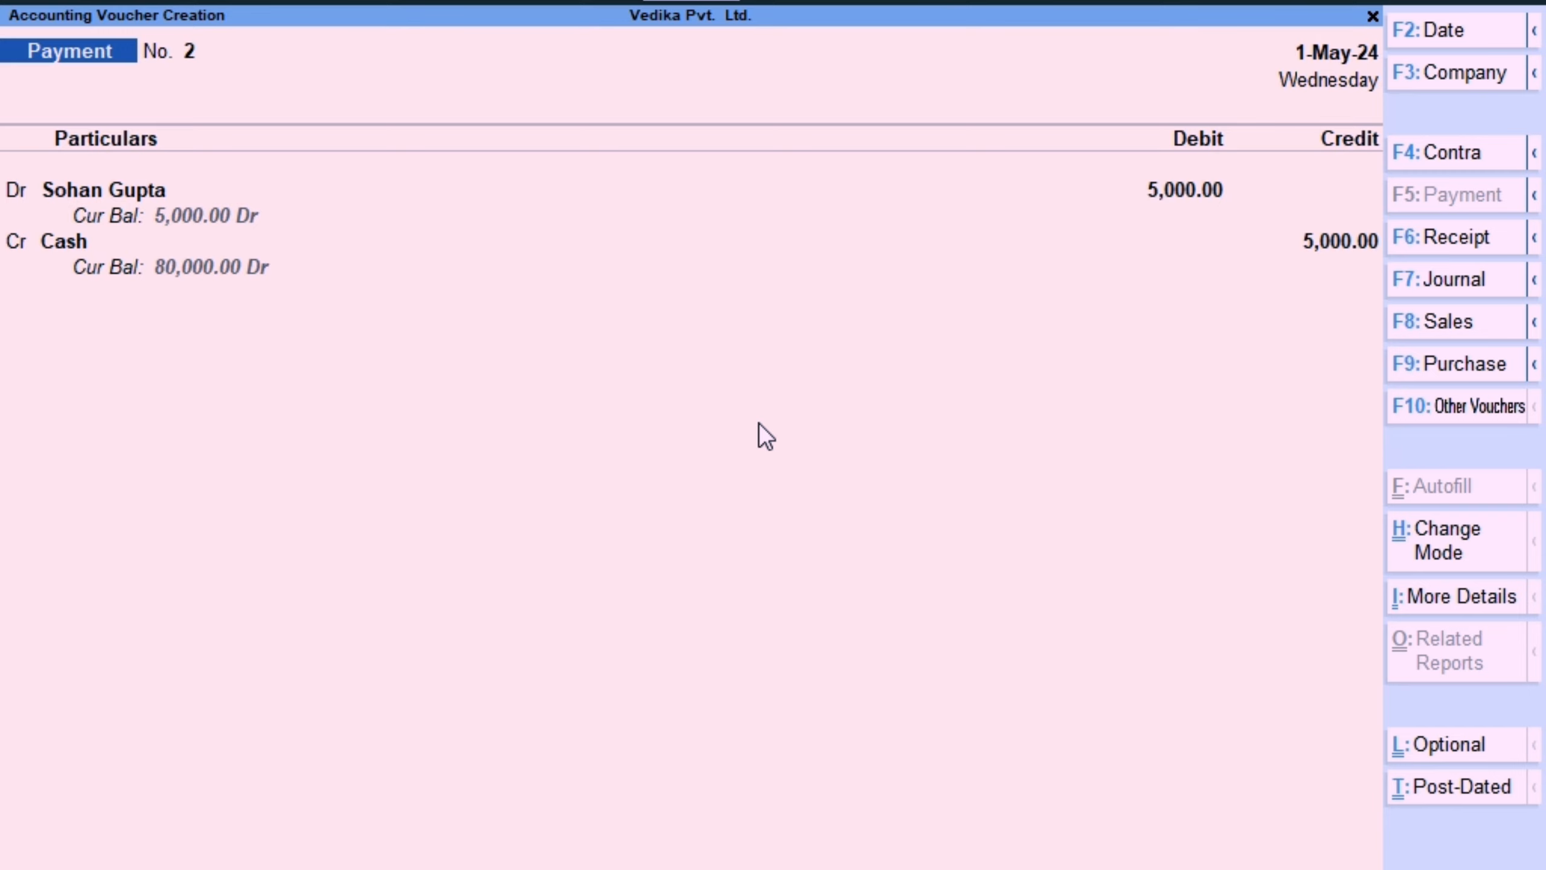
key("Return")
key("Return")
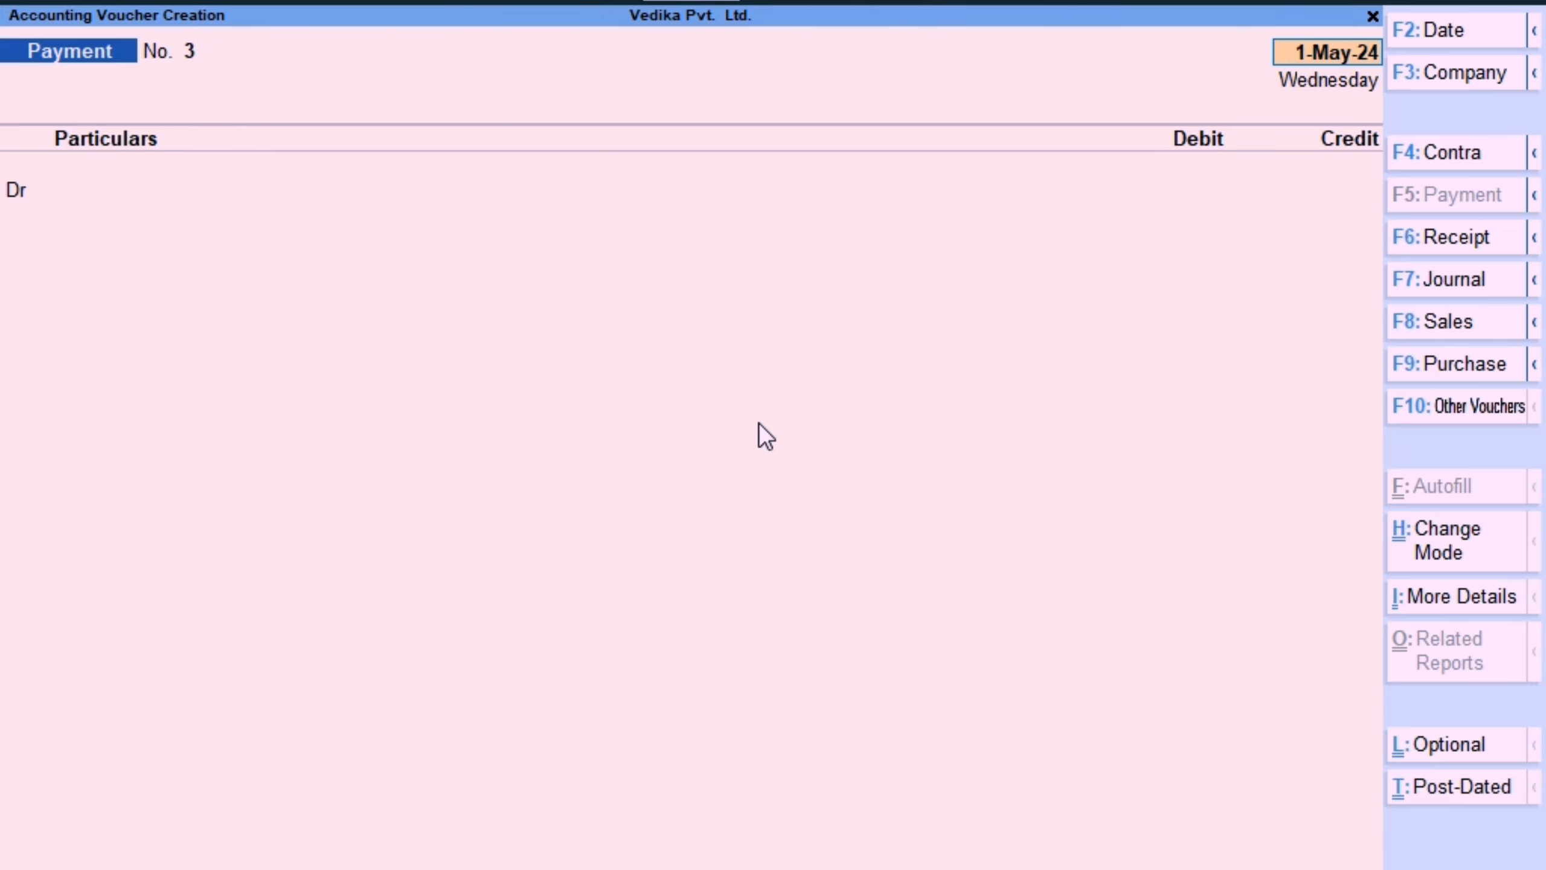
Change the date of the new Payment voucher to 1/6.
key("F2")
type("1/6")
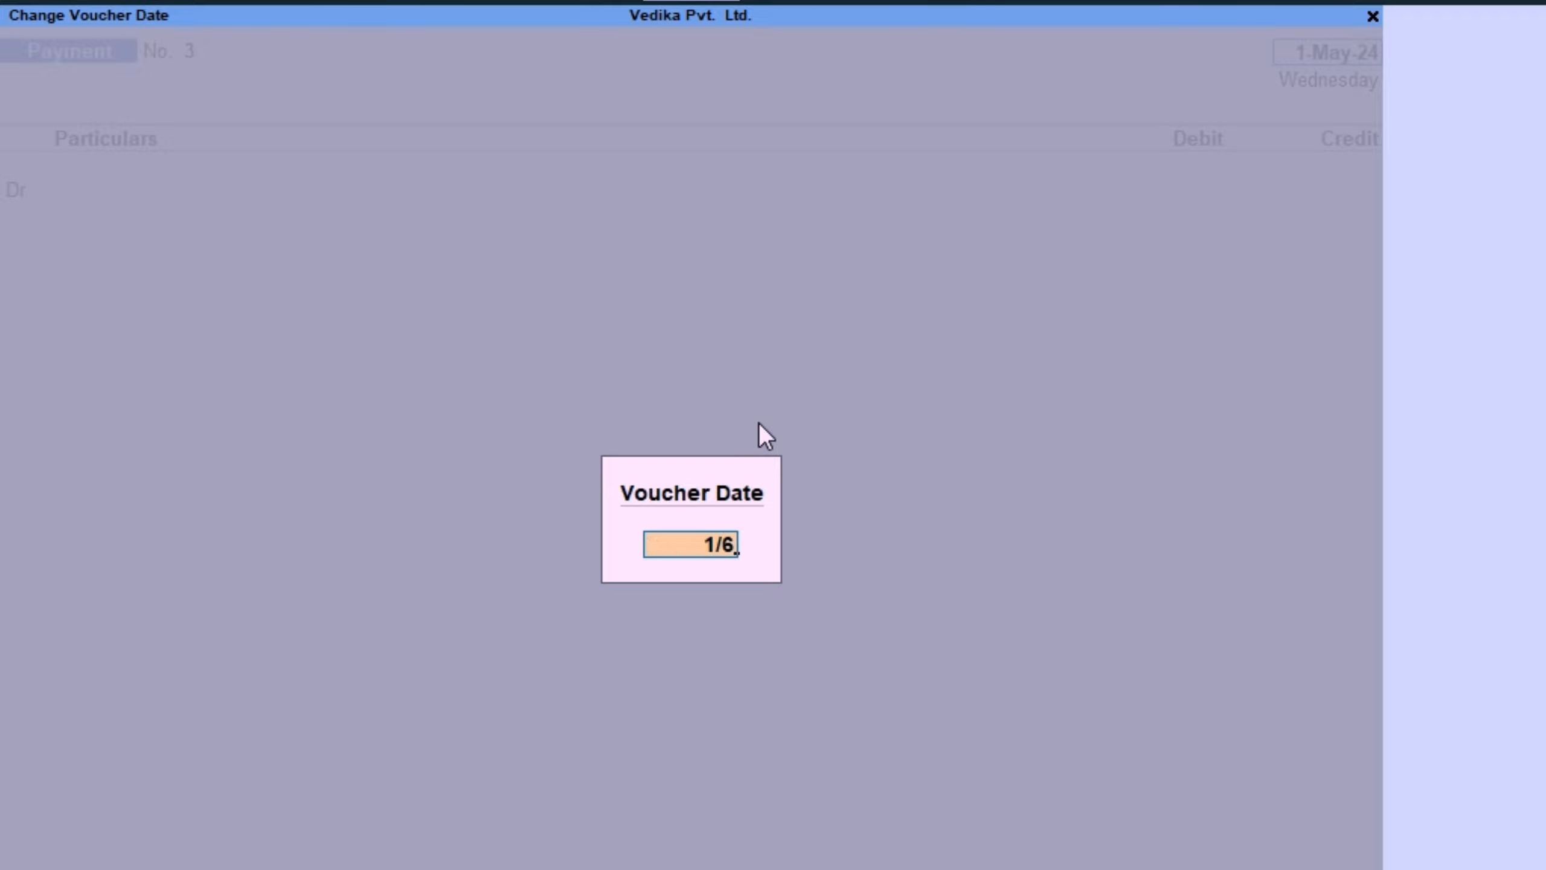
key("Return")
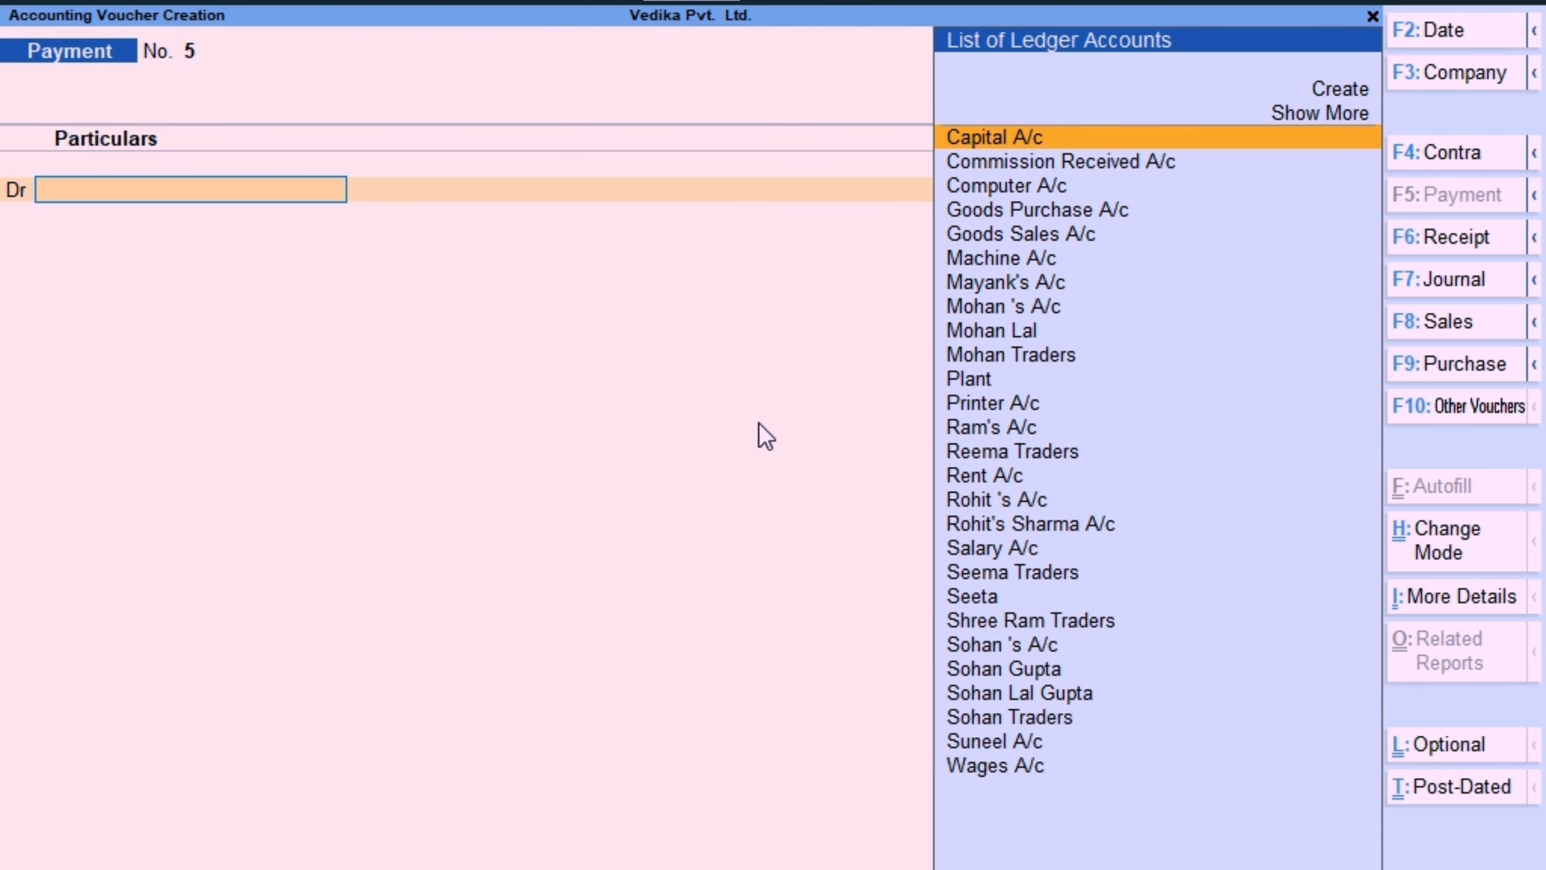
Debit the same individual's party ledger with 50000 and credit Cash with the same amount.
type("So")
key("Down")
key("Return")
type("50000")
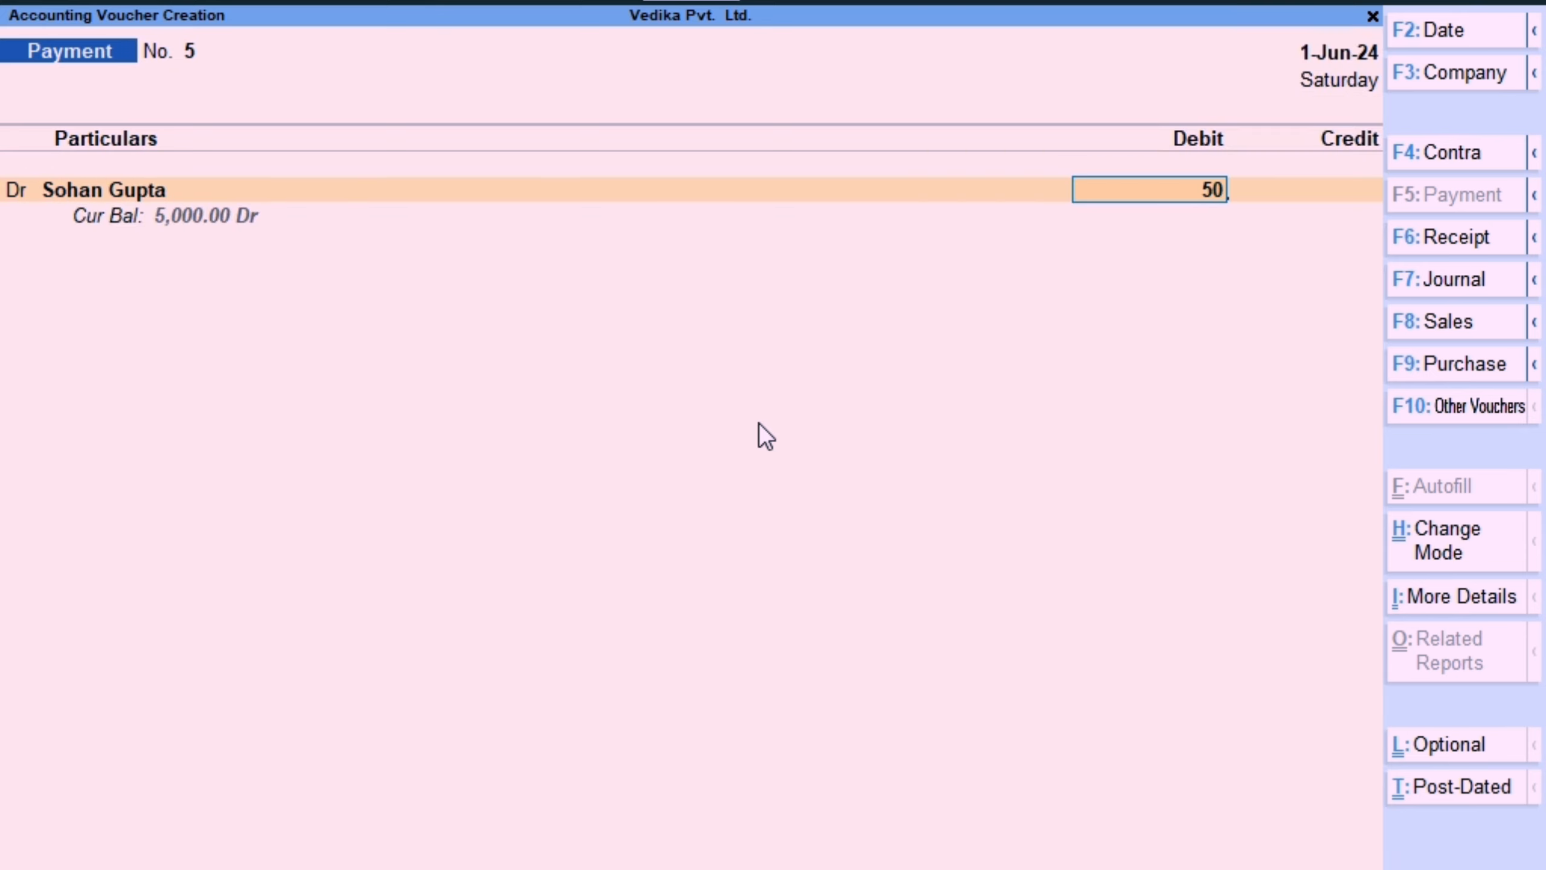
key("Return")
key("Return")
key("Return")
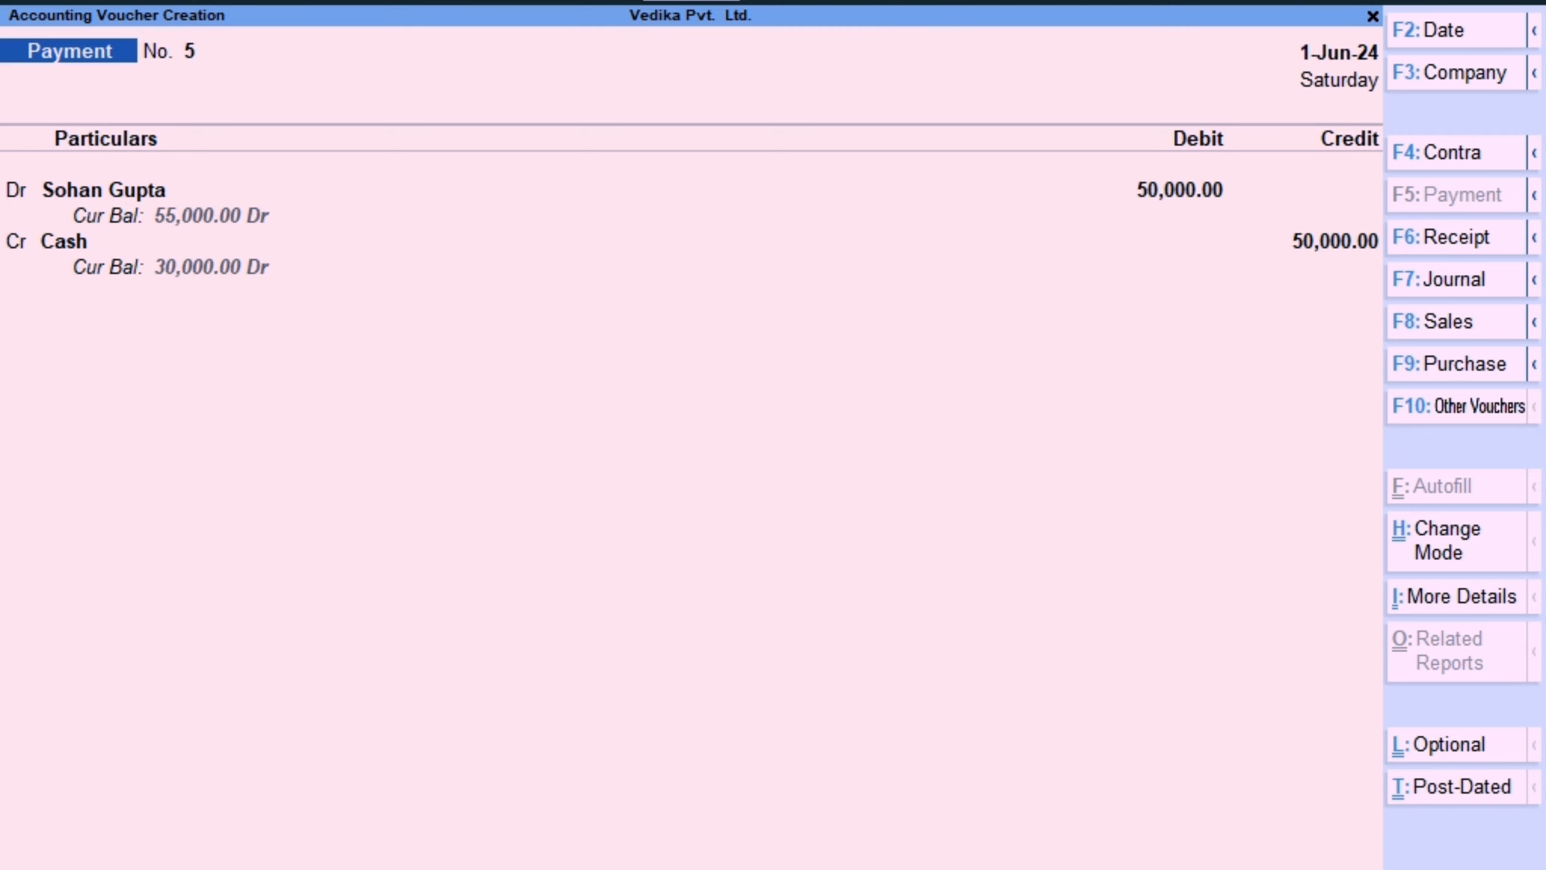
Go through the 50,000.00 payment entry's fields again and save the voucher directly.
mouse_move(694, 869)
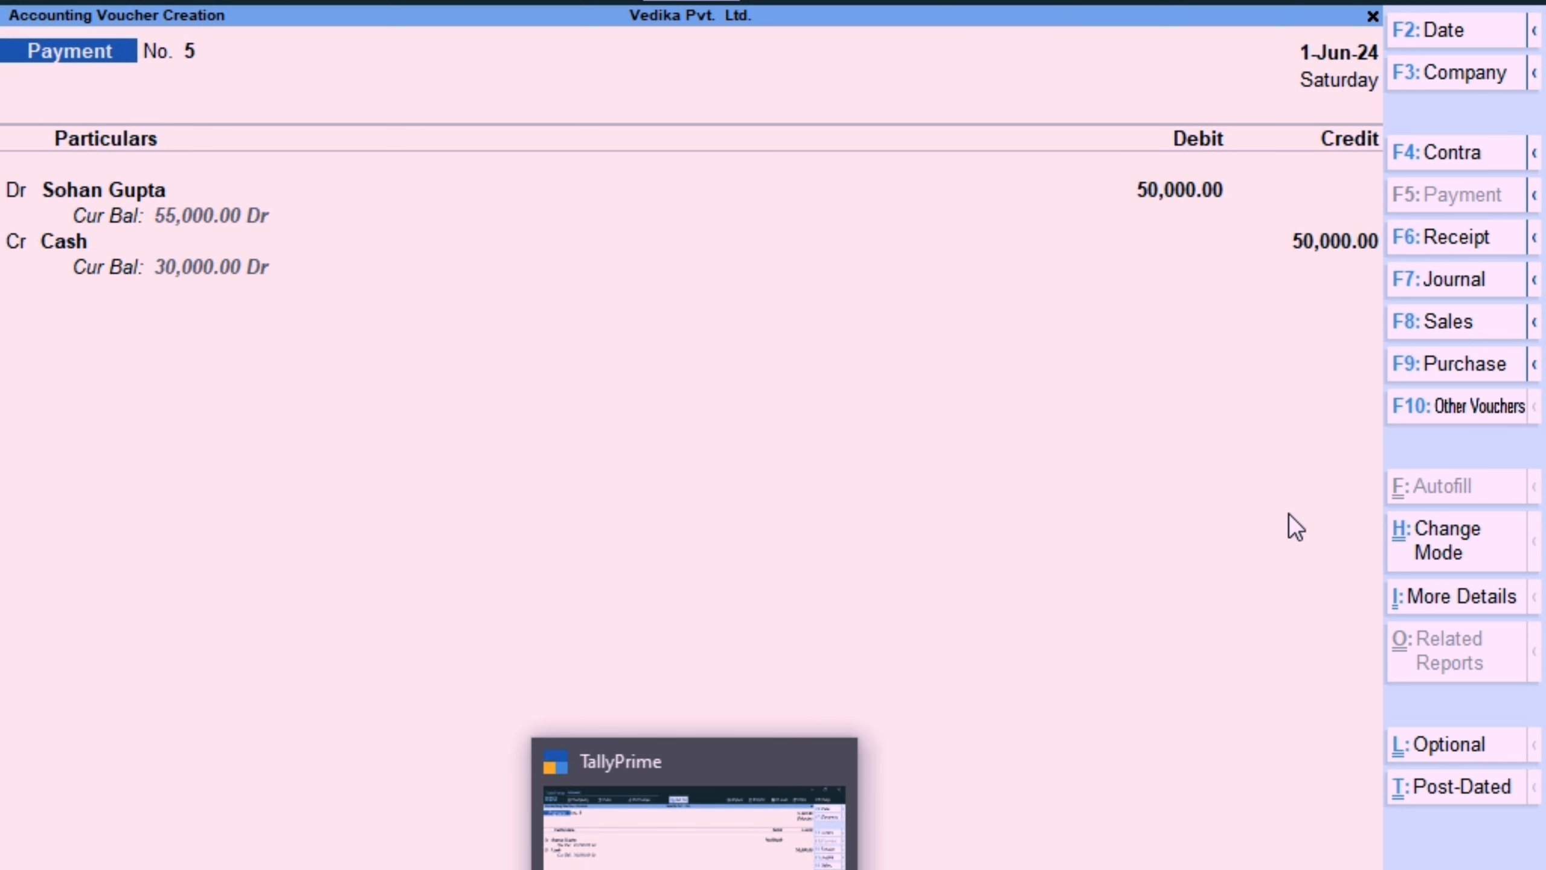
left_click(1085, 516)
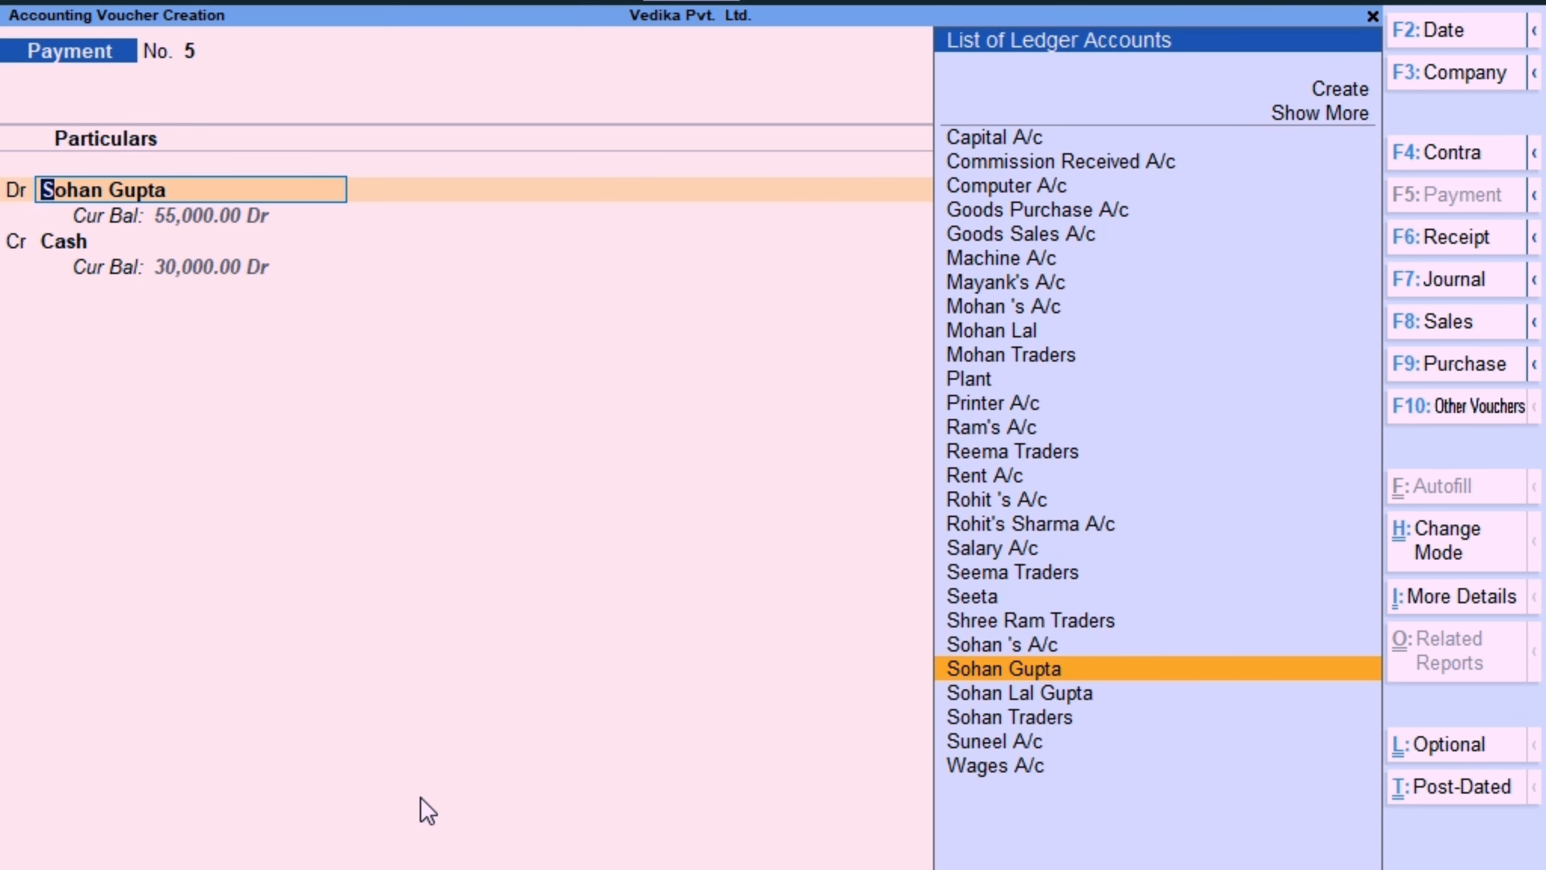
key("Return")
key("Return")
key("Return")
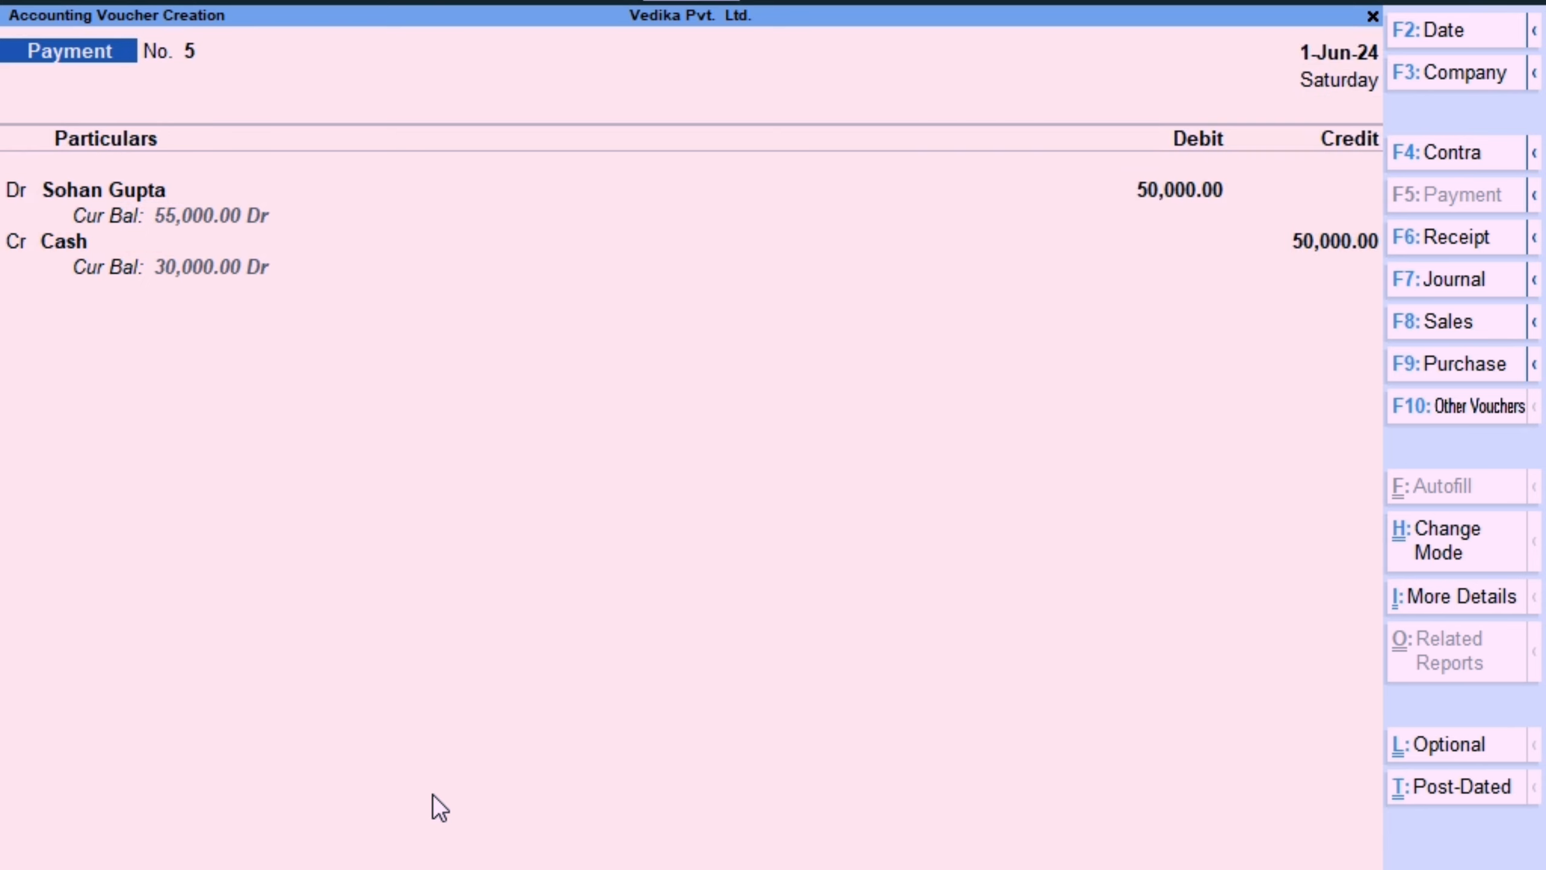
key("ctrl")
key("ctrl")
key("ctrl+a")
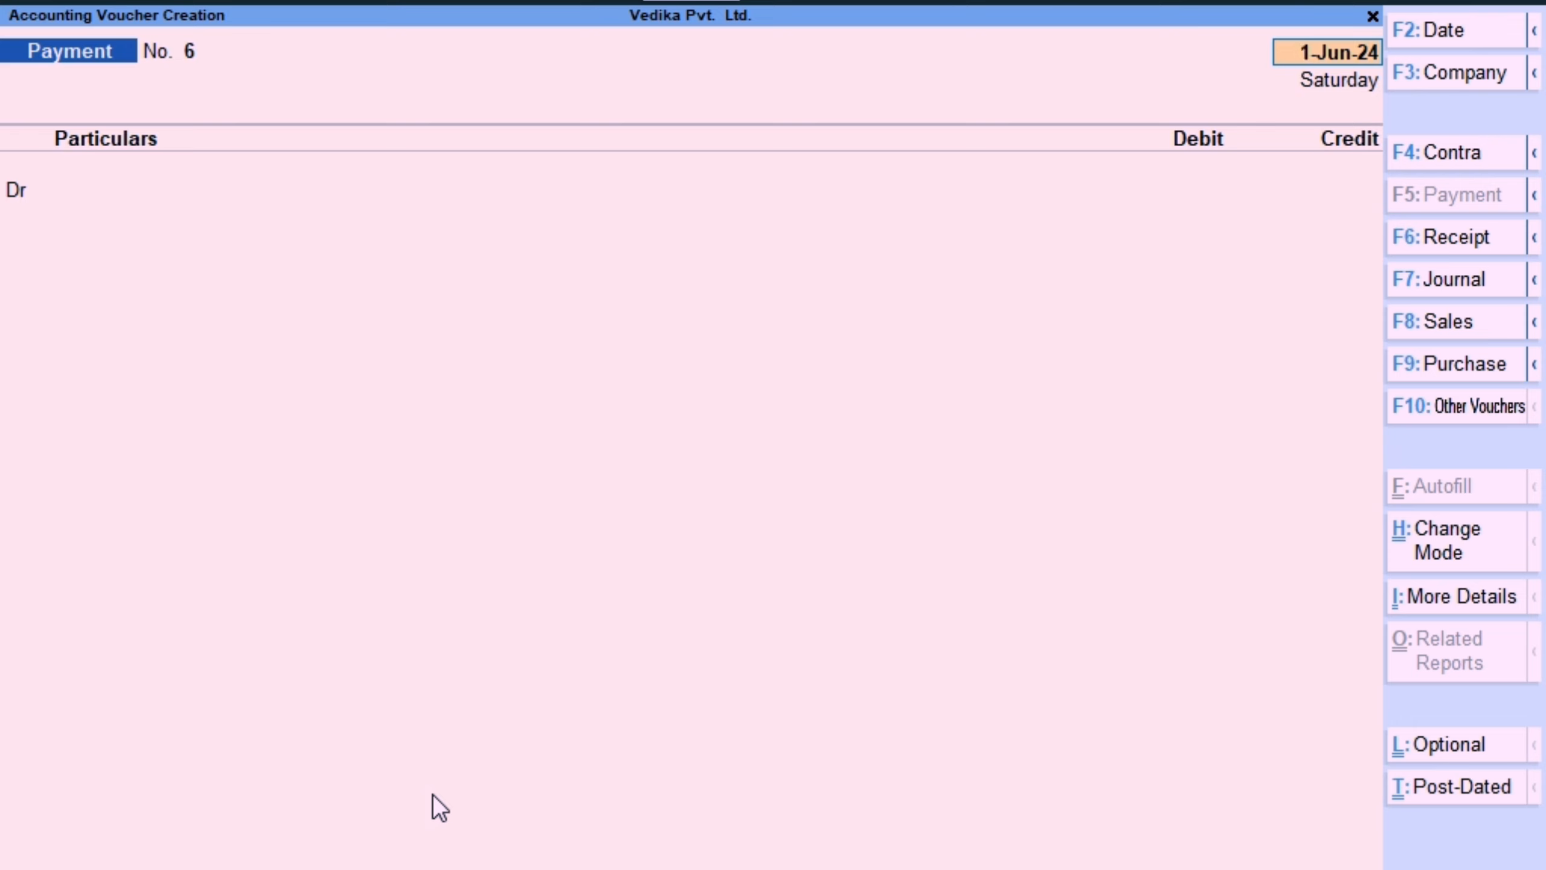
key("Escape")
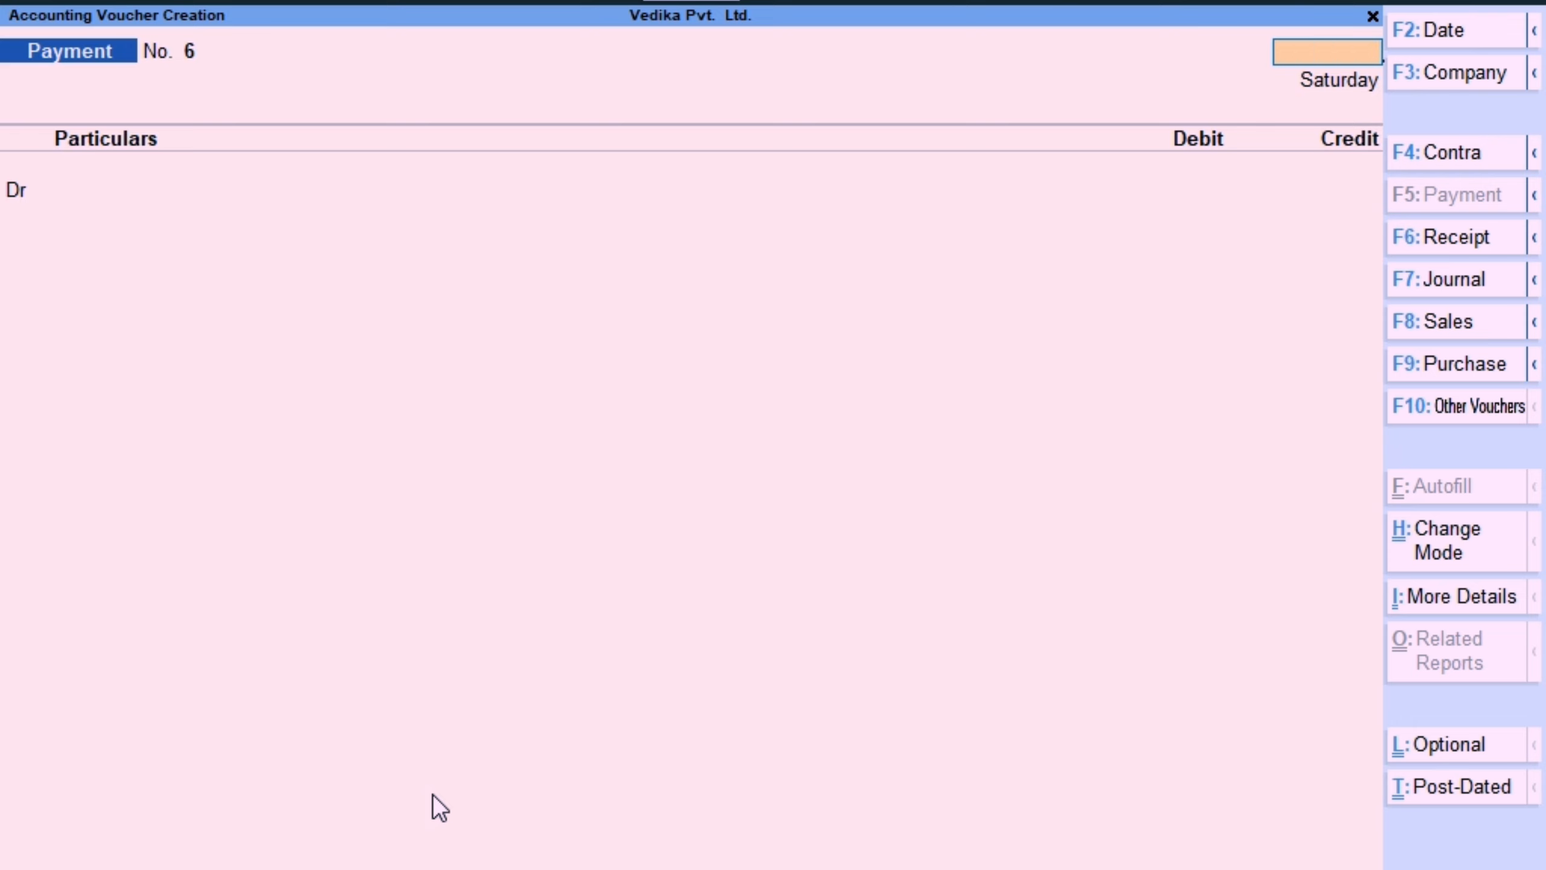